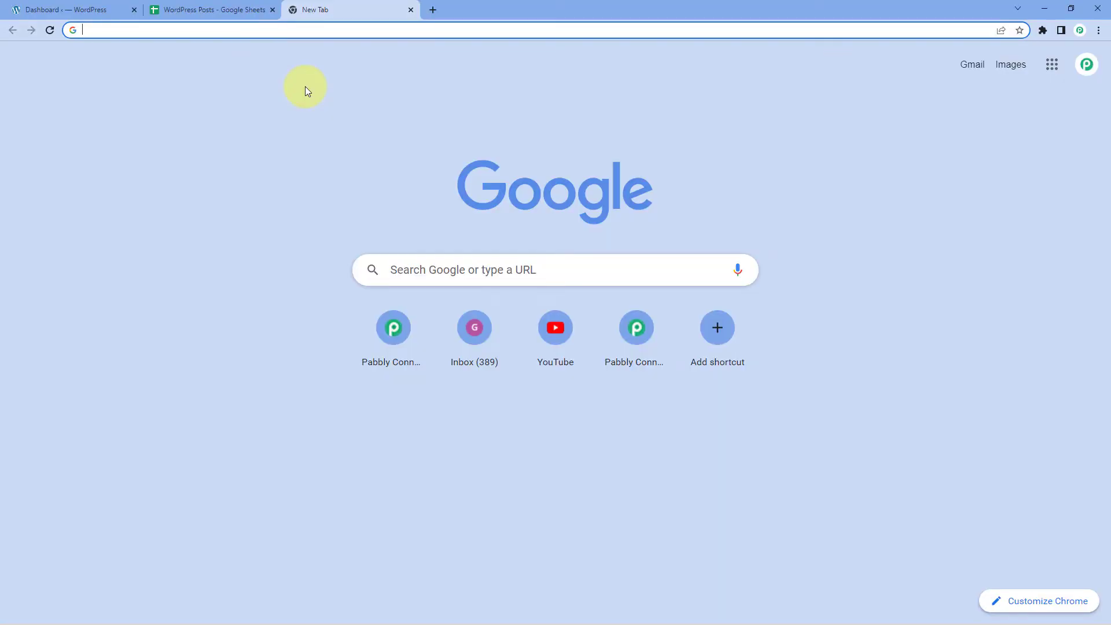
- Go to pabbly.com/connect, sign in to the account and access the Pabbly Connect app
type("pabbly.co")
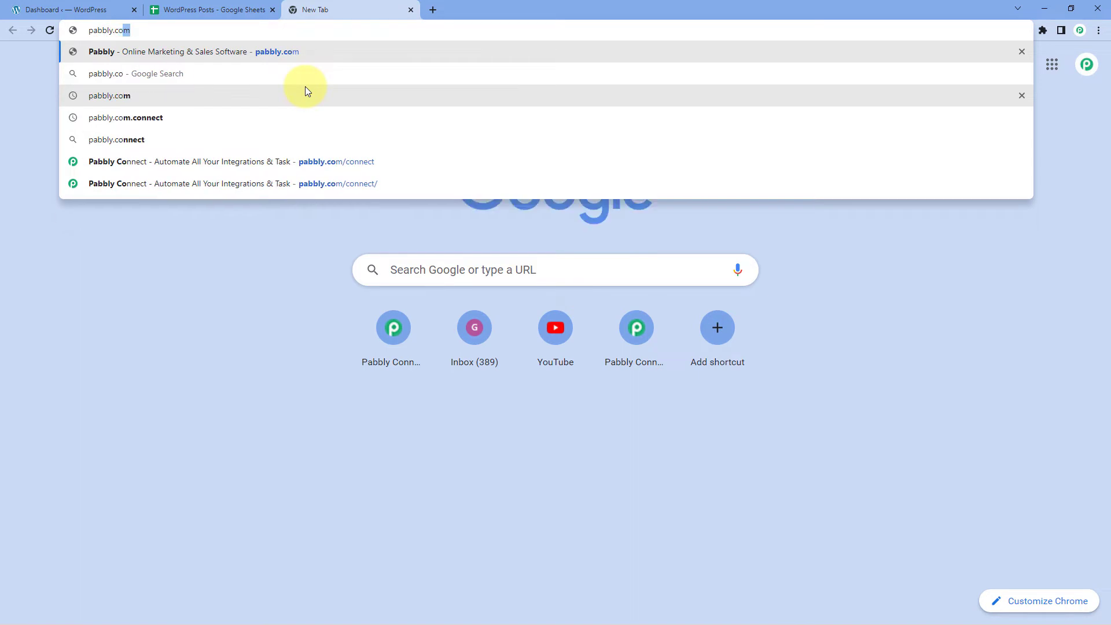
type("m/connect")
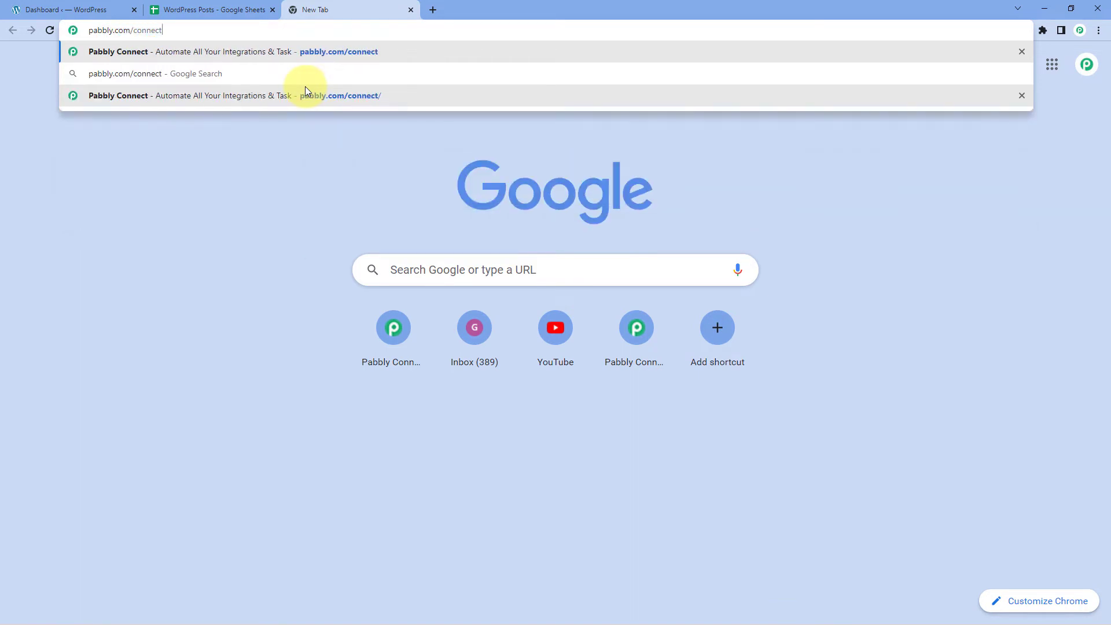
key("Return")
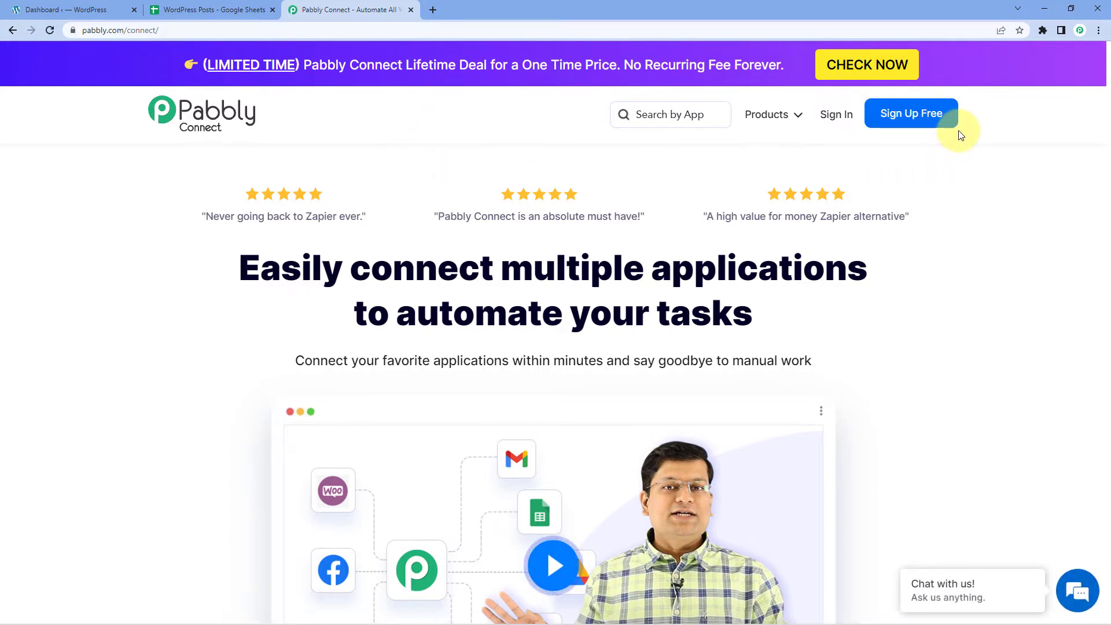
left_click(838, 115)
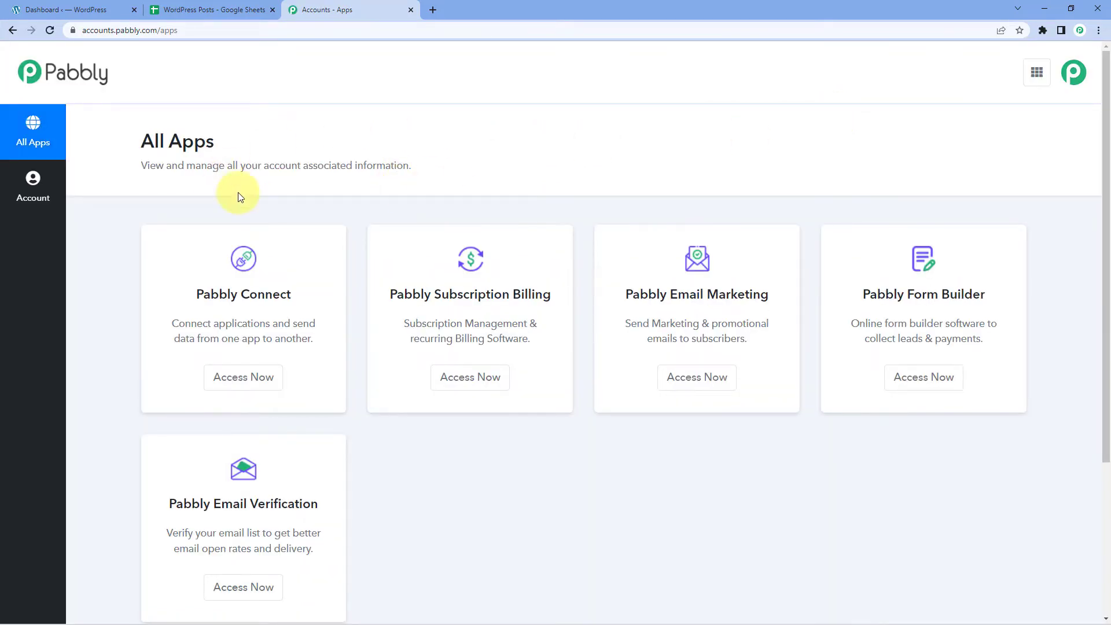
scroll(226, 185, "down", 1)
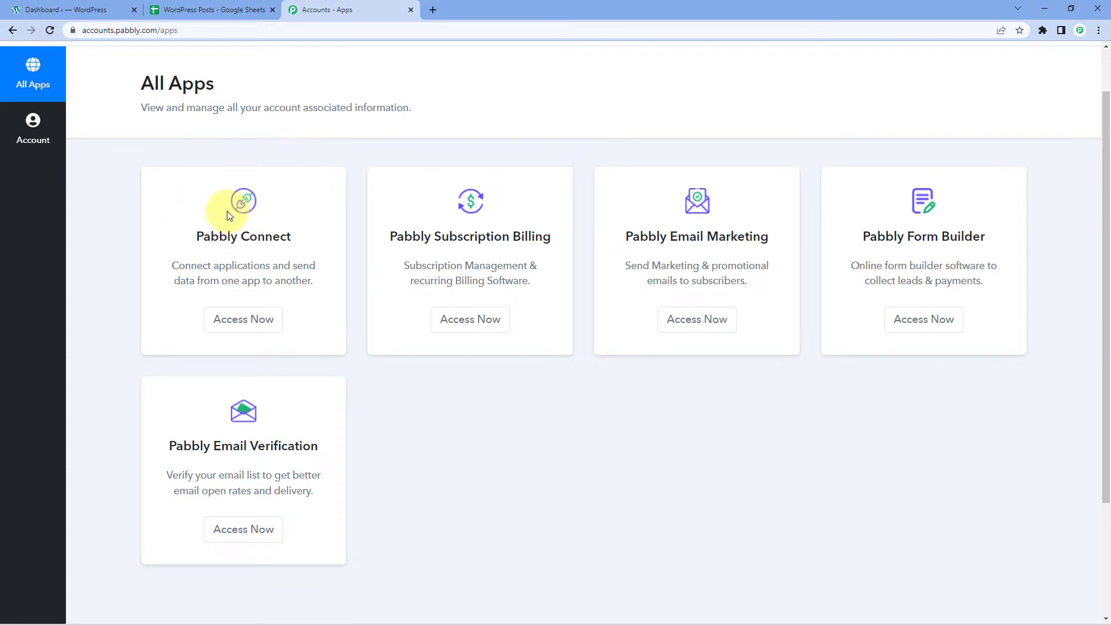
left_click(242, 327)
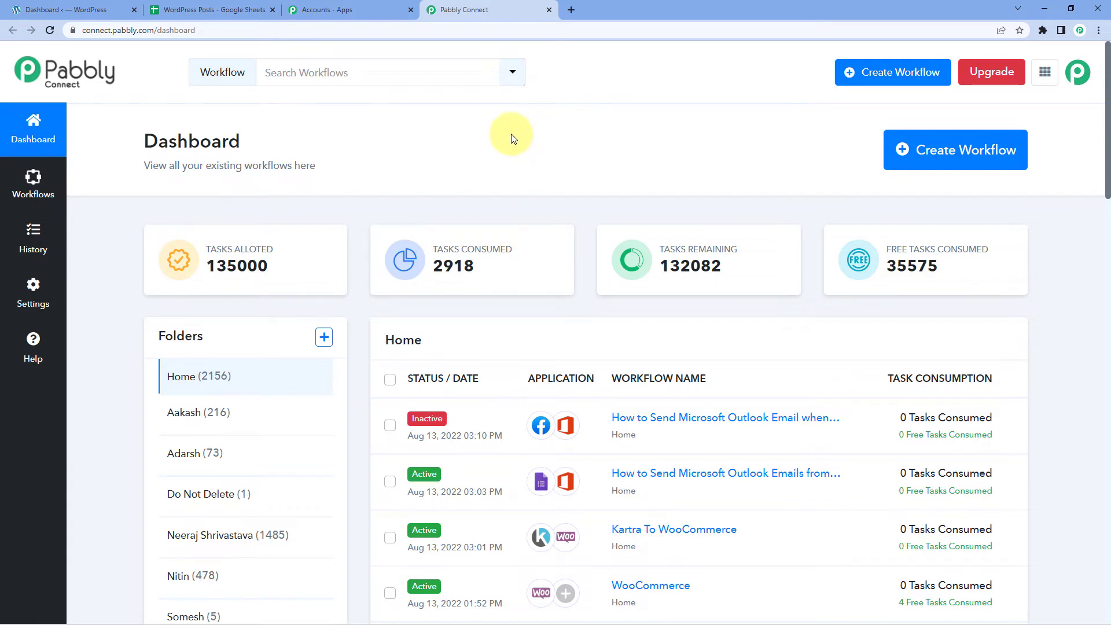
- Create a new workflow named "Google Sheets to WordPress"
left_click(954, 158)
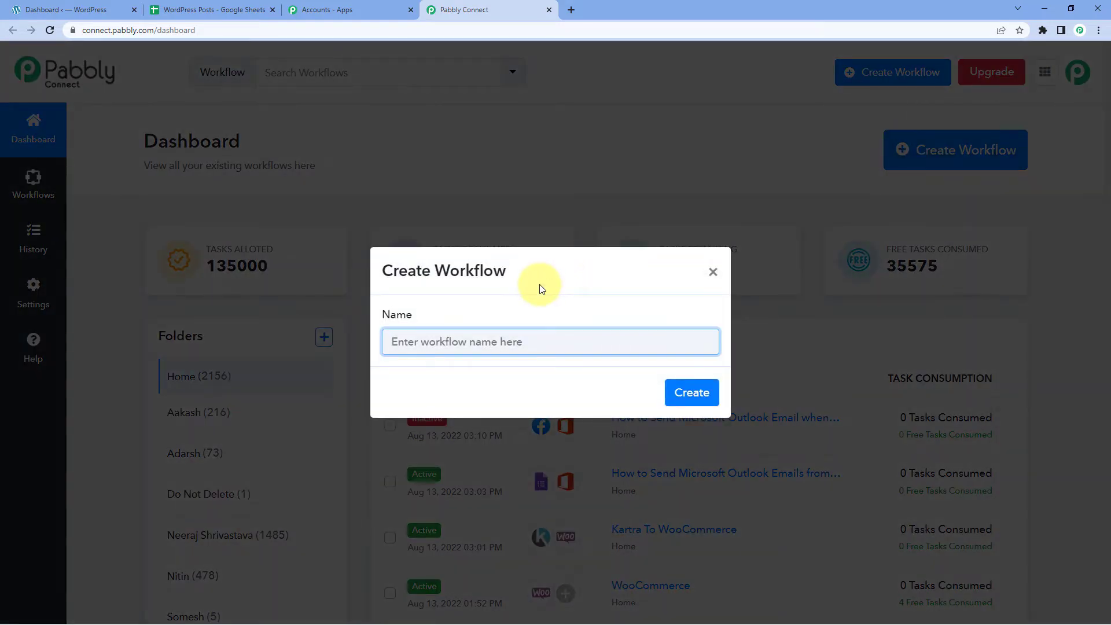
type("Google Sheets")
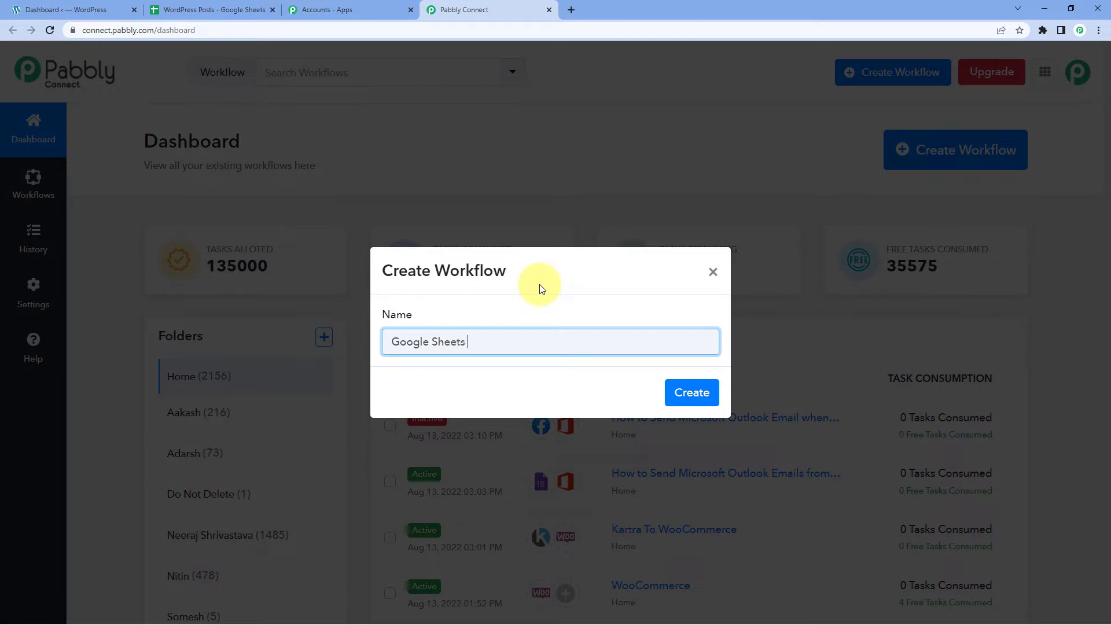
type("to WordPress")
left_click(679, 391)
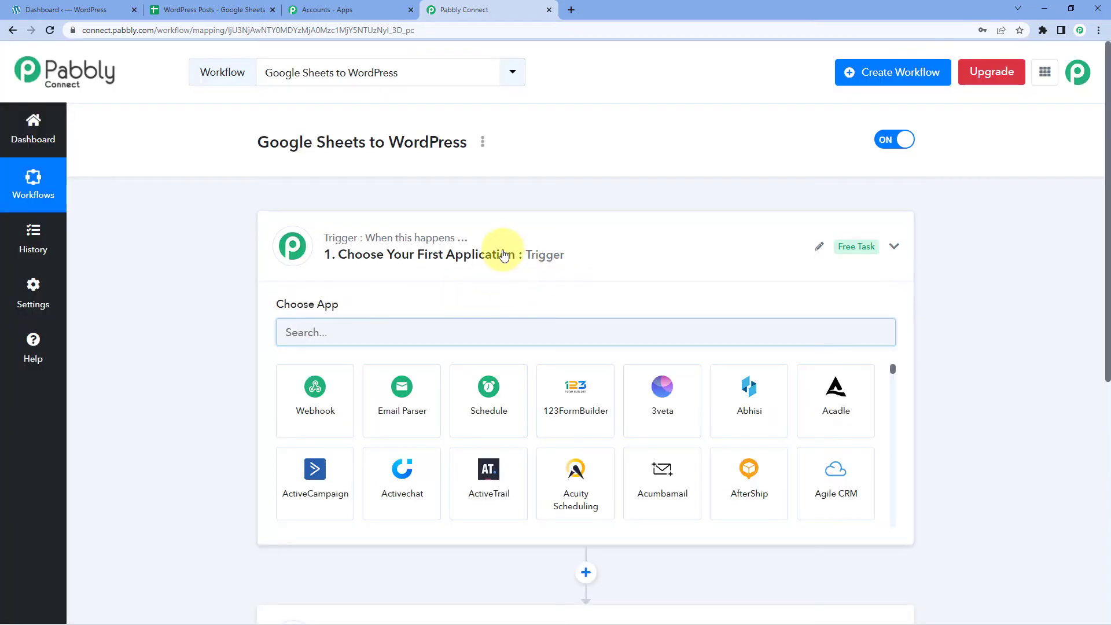
- Set the workflow's trigger app to Google Sheets with the trigger event New or Updated Spreadsheet Row
left_click(508, 252)
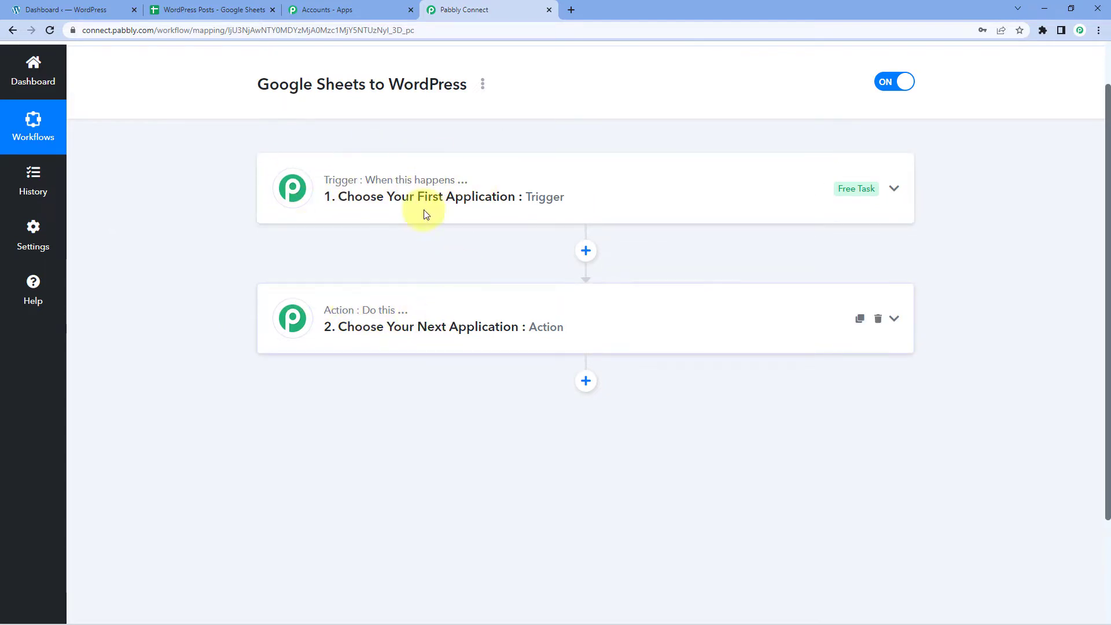
left_click(322, 185)
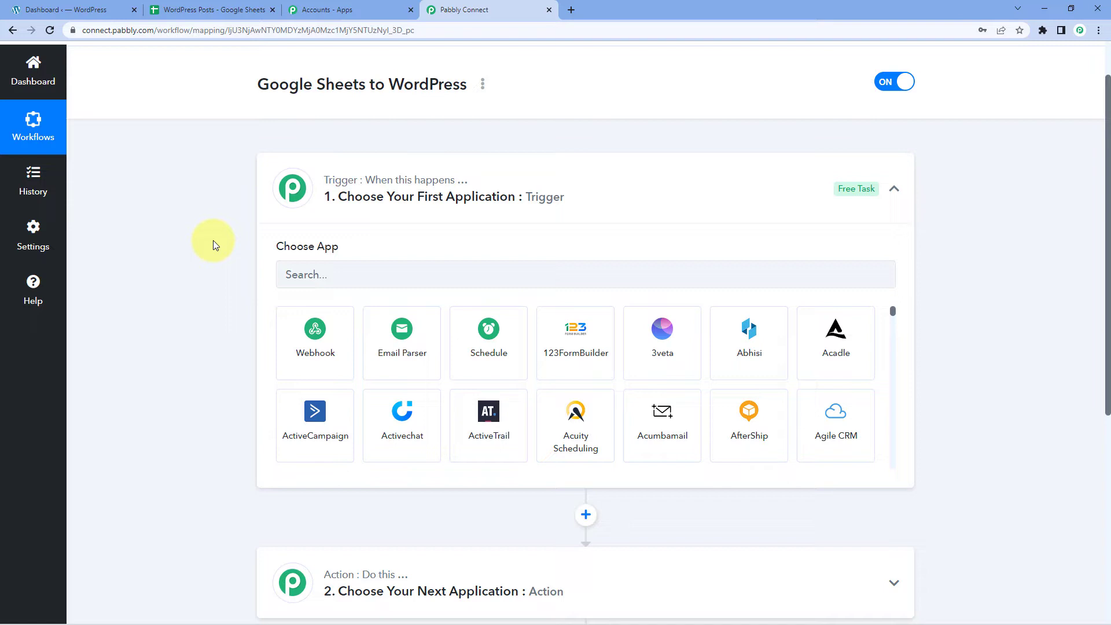
scroll(213, 241, "down", 1)
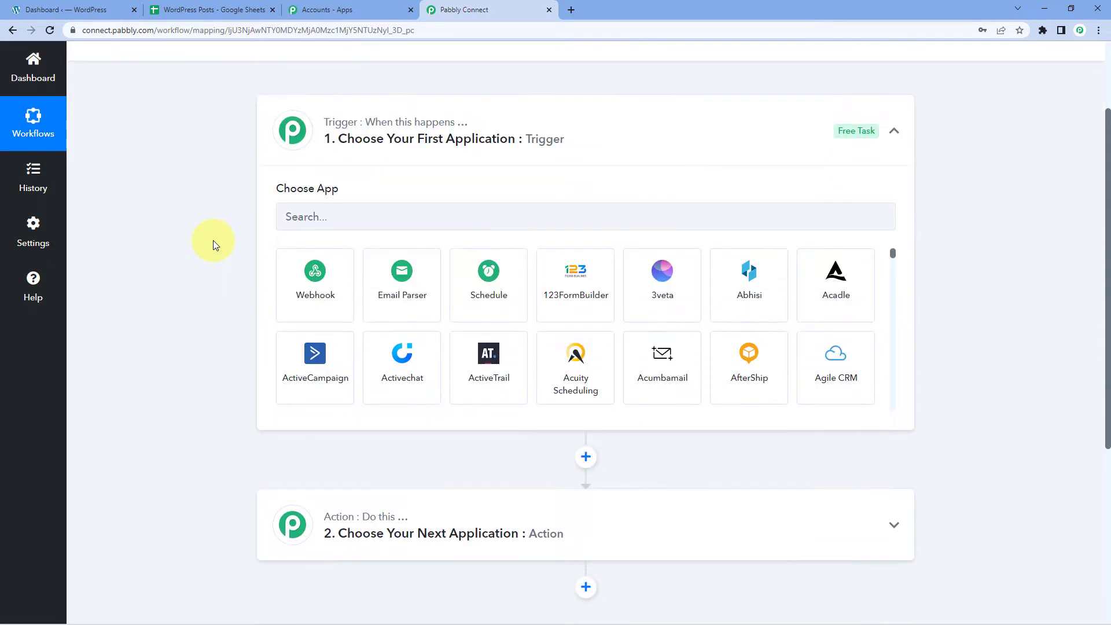
left_click(326, 213)
type("Google")
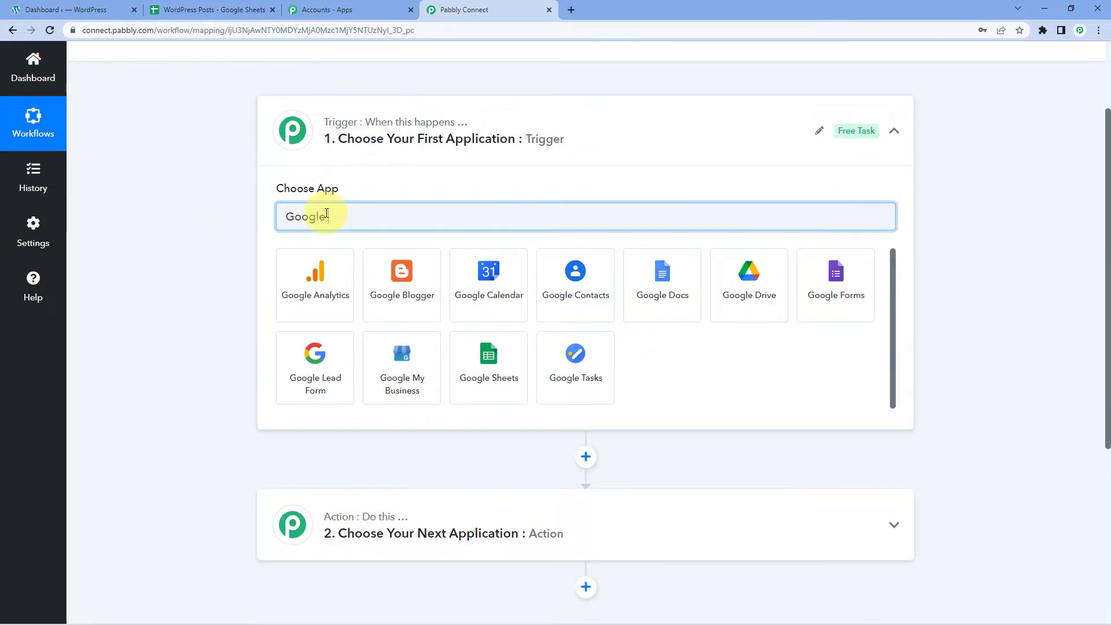
type(" Sheets")
left_click(348, 288)
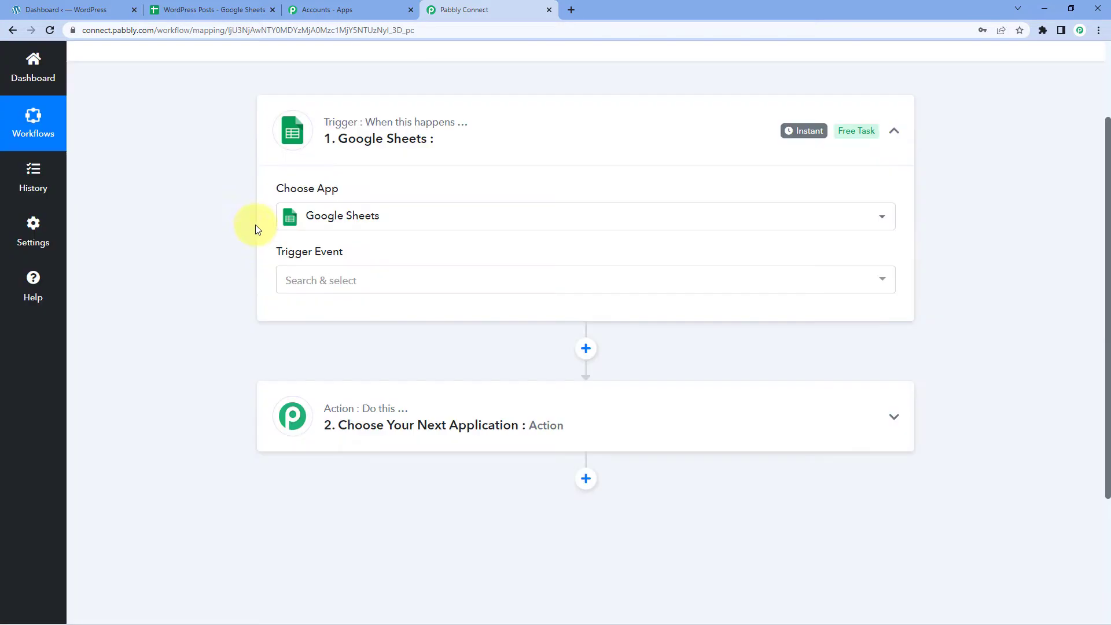
left_click(340, 280)
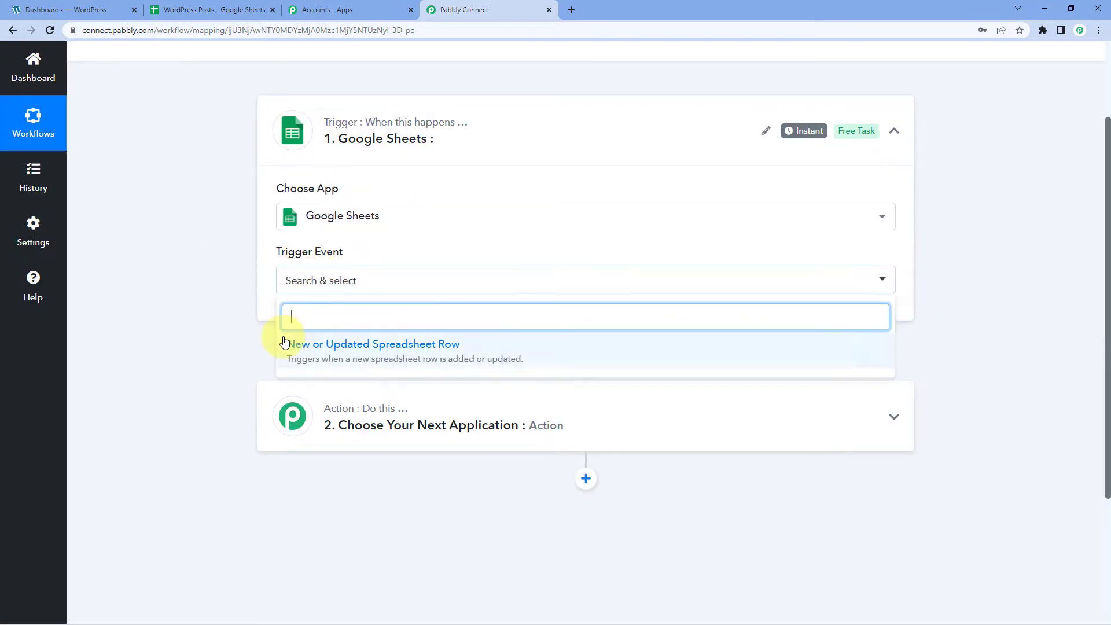
left_click(358, 344)
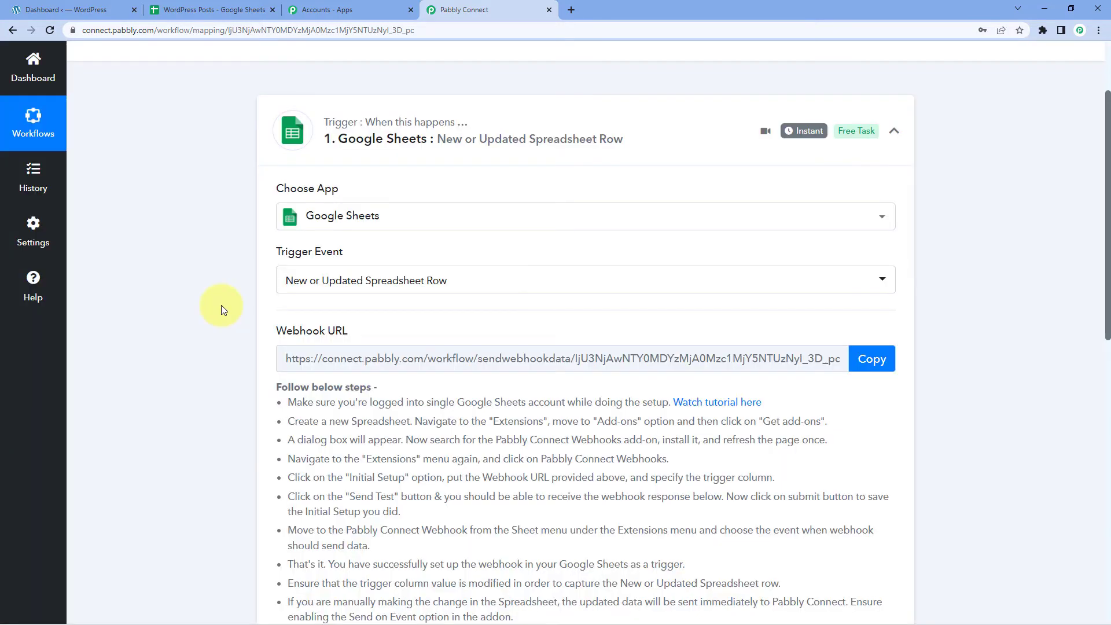
- Review the Google Sheets trigger setup instructions and copy the webhook URL
scroll(221, 305, "down", 2)
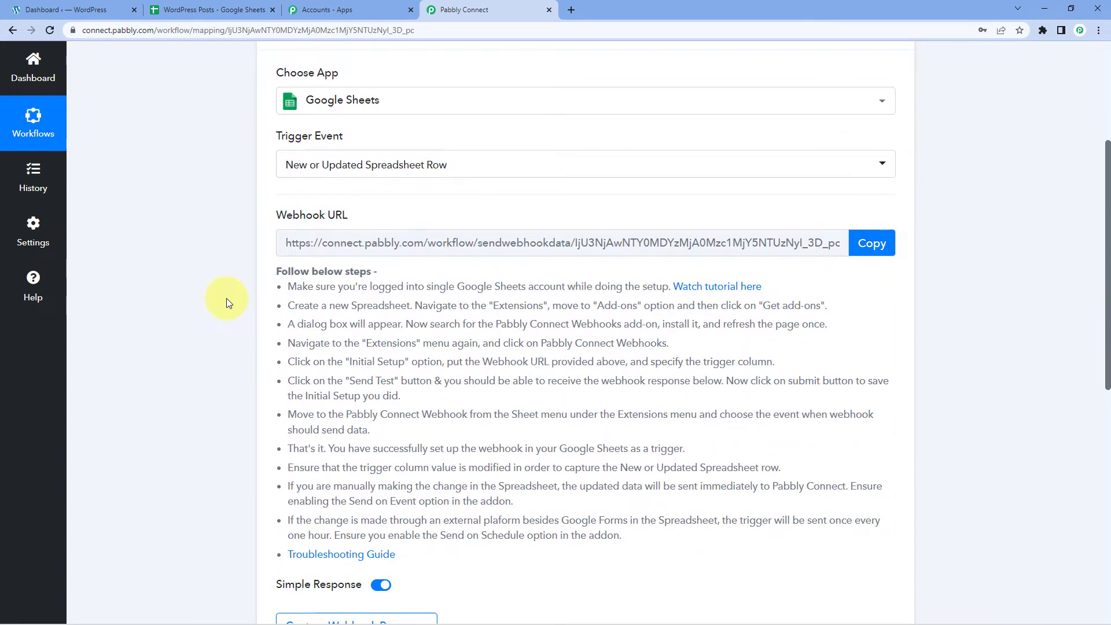
scroll(227, 298, "down", 1)
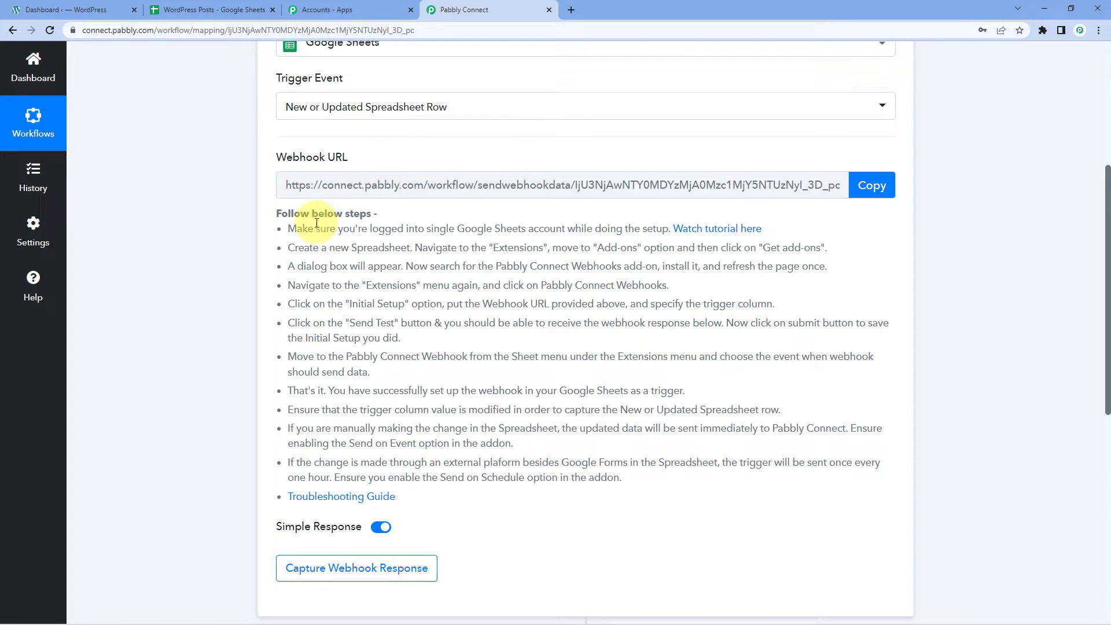
left_click_drag(283, 227, 632, 489)
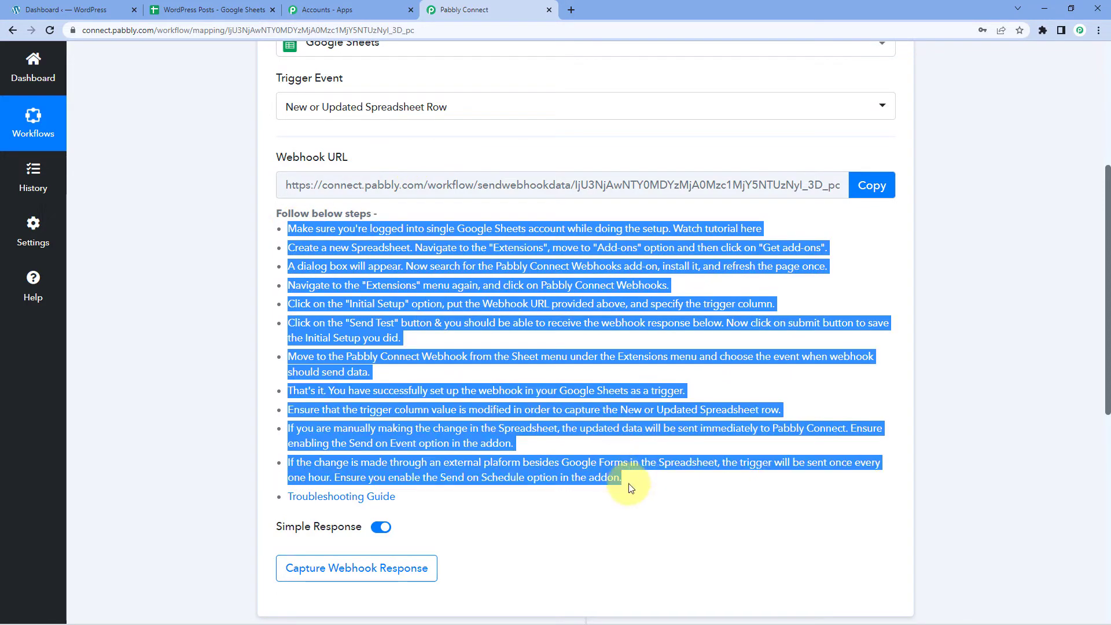
left_click(575, 484)
left_click(864, 194)
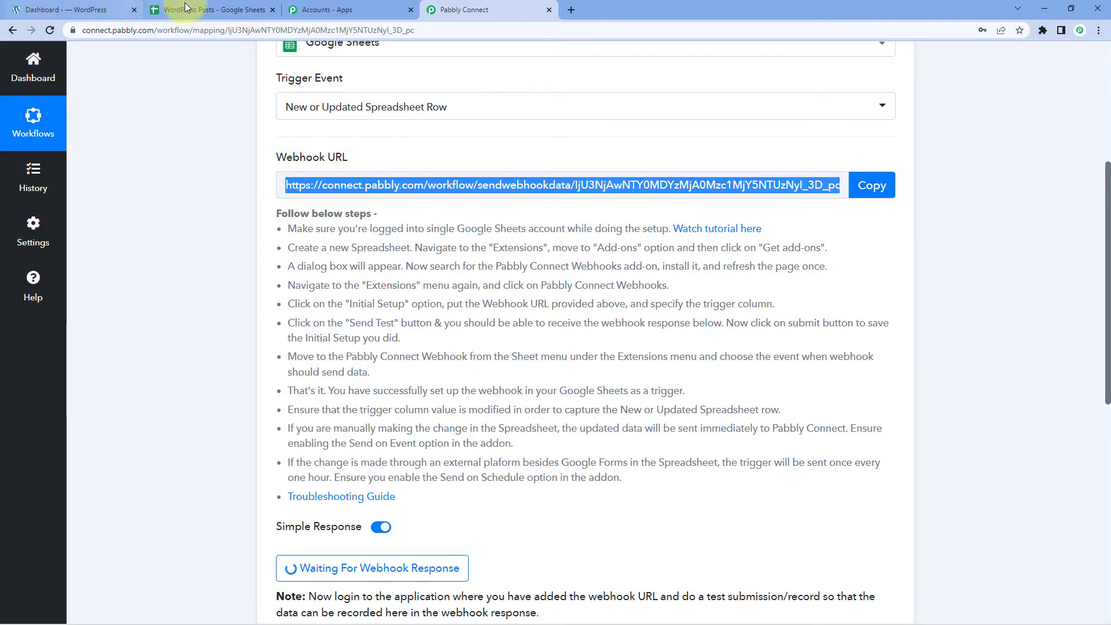
- Switch to the WordPress Posts spreadsheet in Google Sheets and look up the Pabbly Connect Webhooks add-on in the Workspace Marketplace
left_click(220, 9)
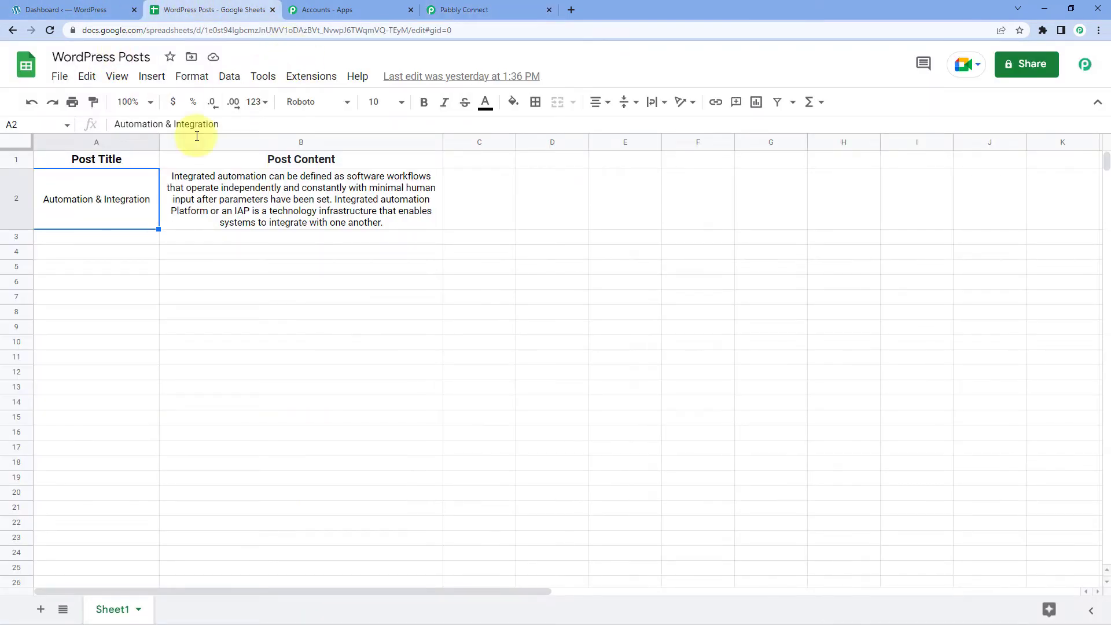
left_click(131, 242)
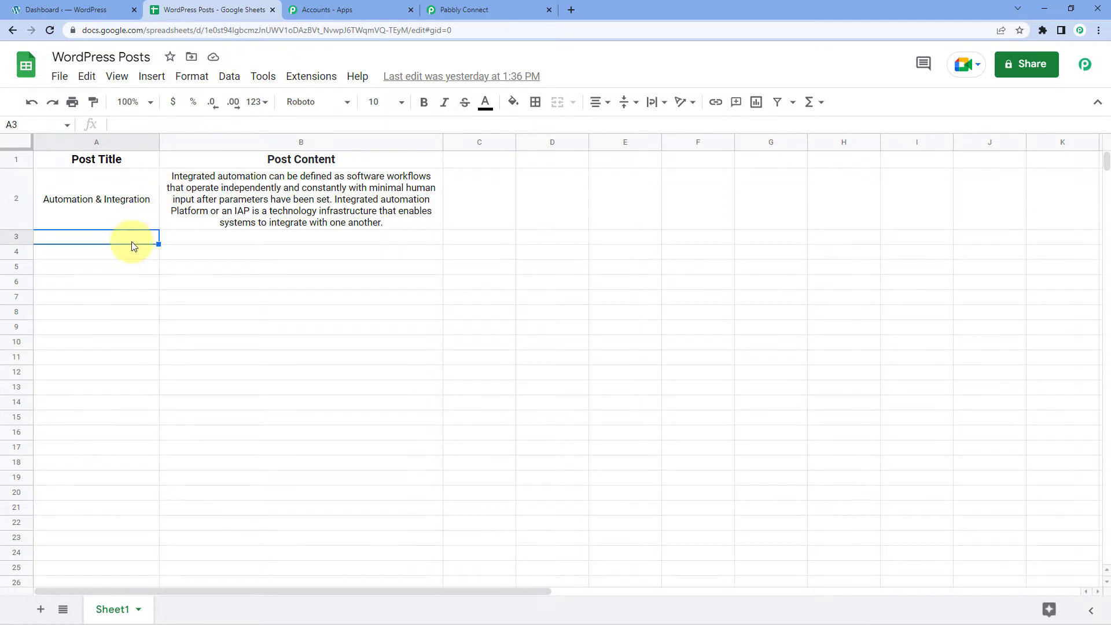
left_click(271, 240)
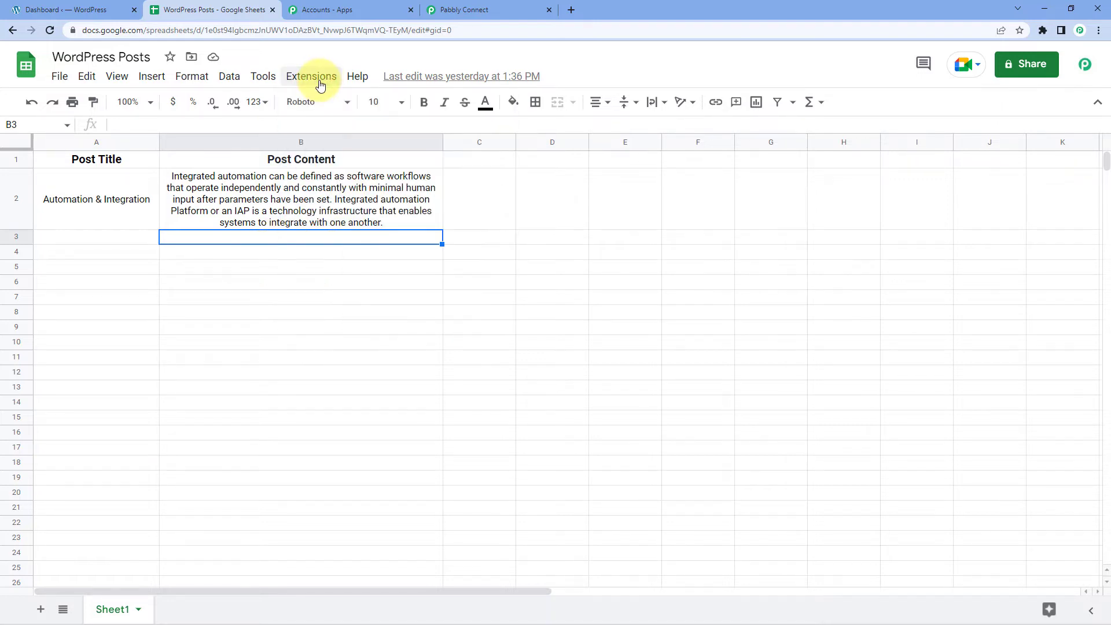
left_click(316, 82)
mouse_move(324, 105)
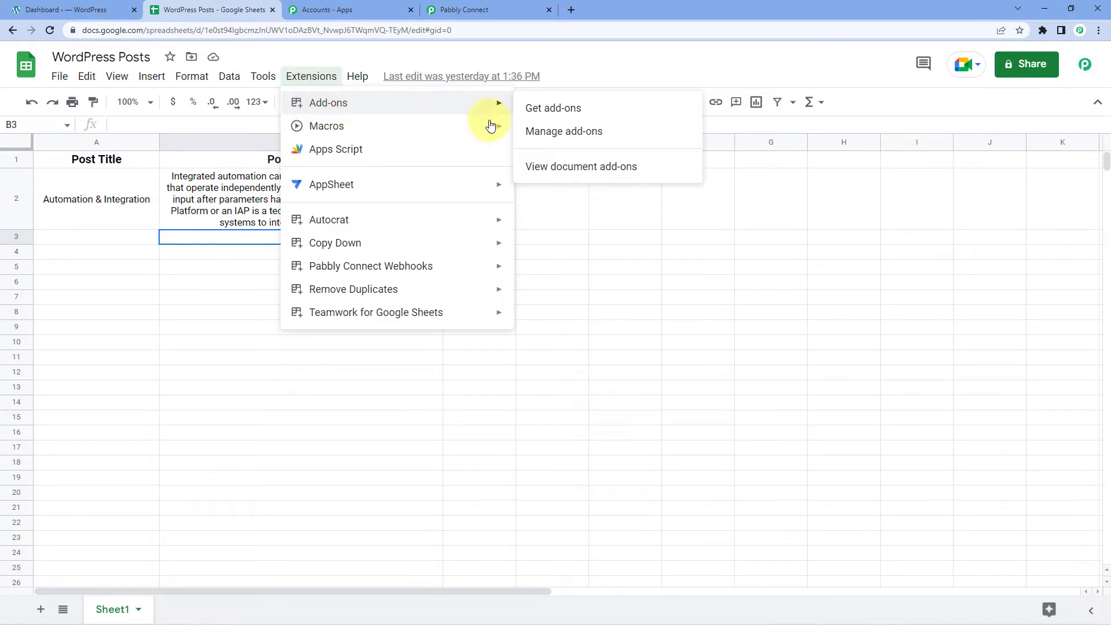
left_click(607, 111)
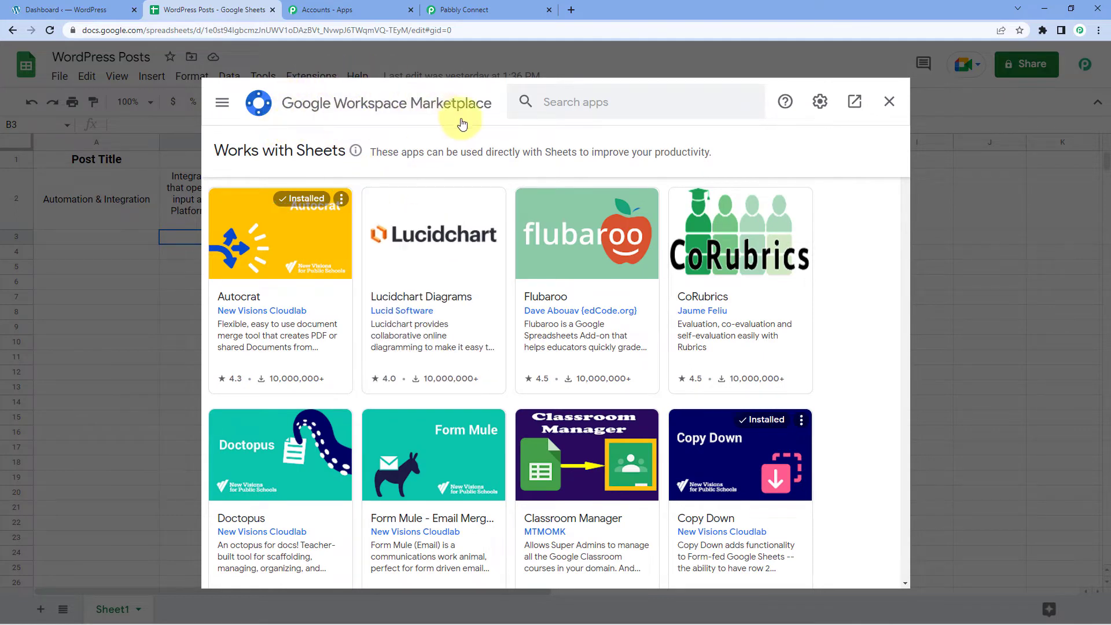
left_click(588, 107)
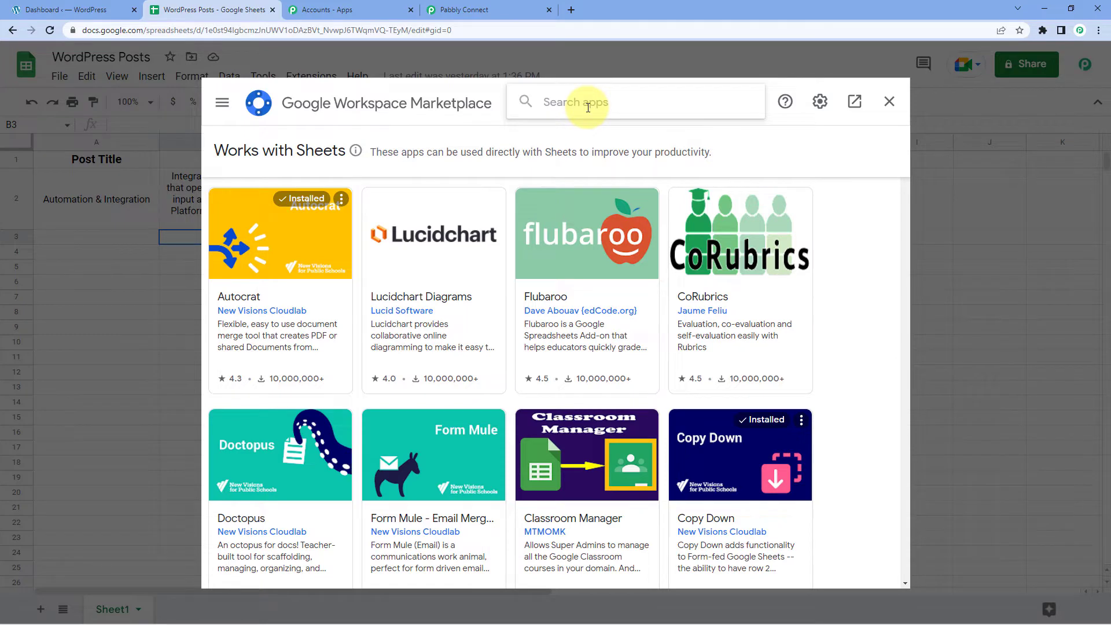
type("Pabbly")
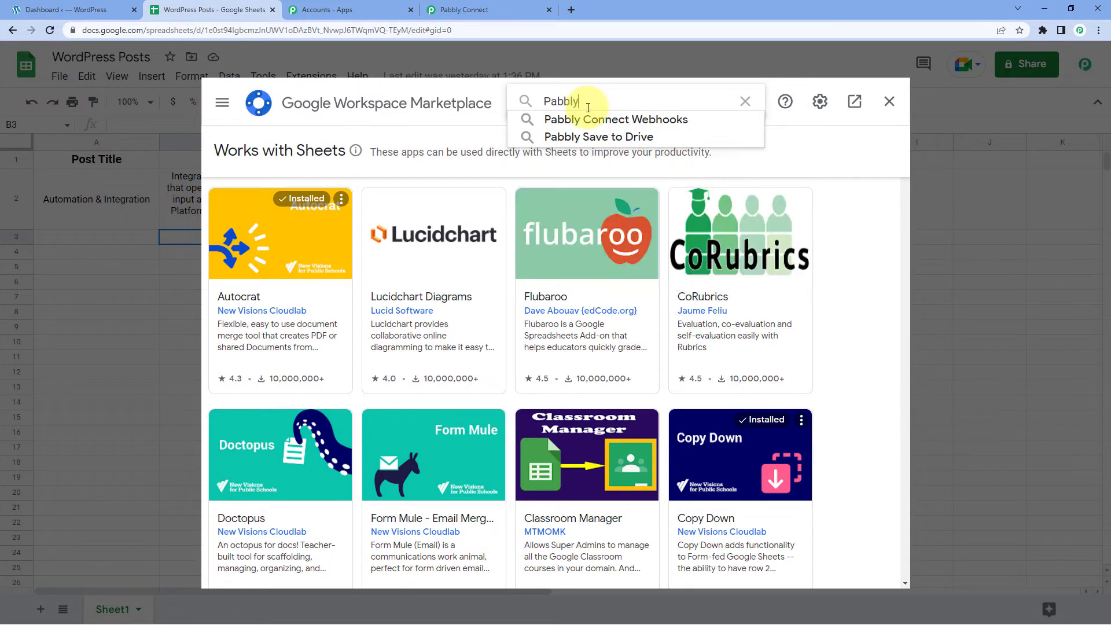
left_click(589, 118)
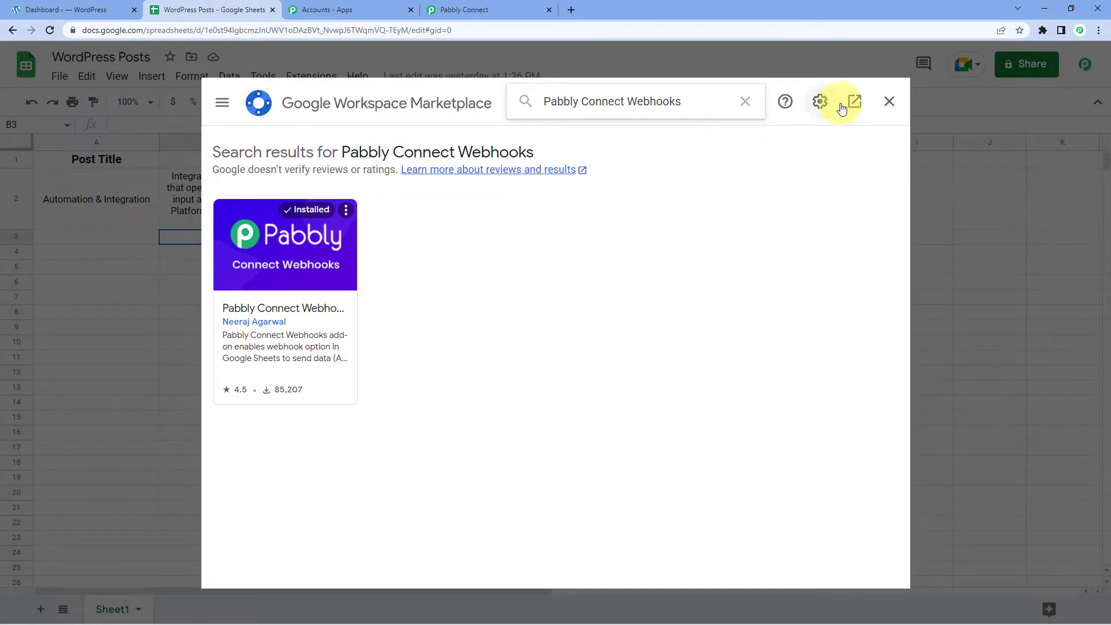
left_click(877, 108)
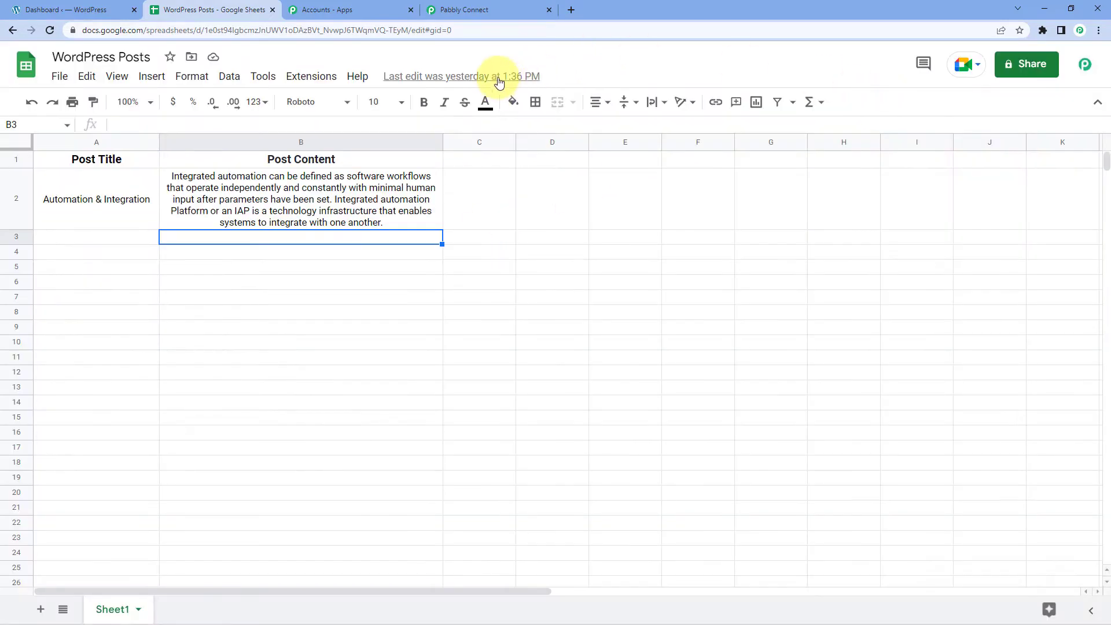
- Reload the spreadsheet and open the Initial Setup of the Pabbly Connect Webhooks add-on
left_click(50, 30)
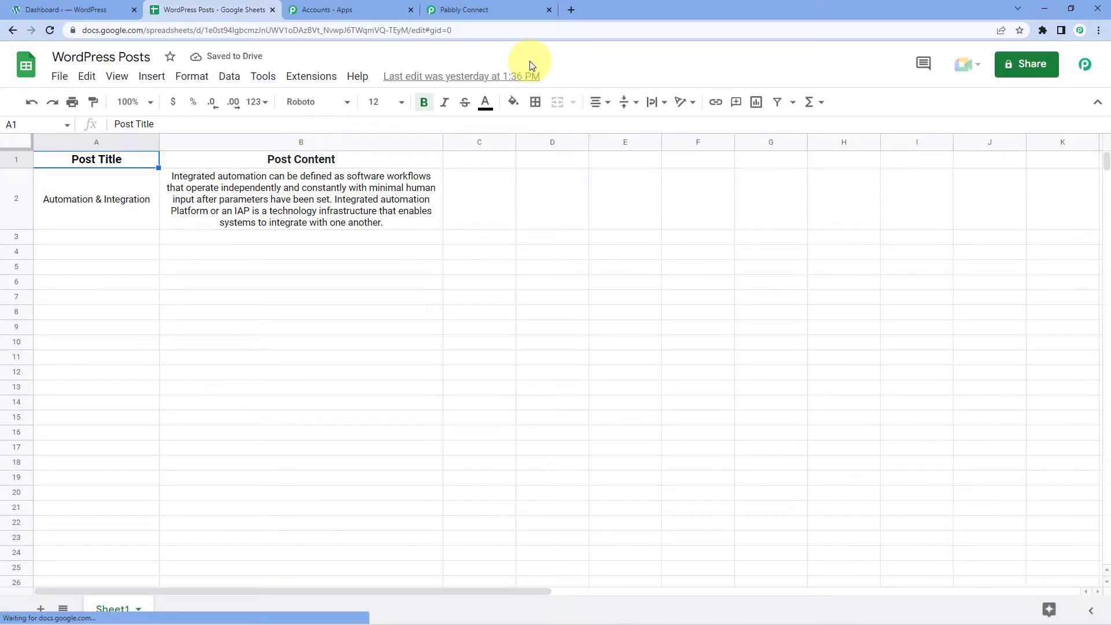
left_click(311, 79)
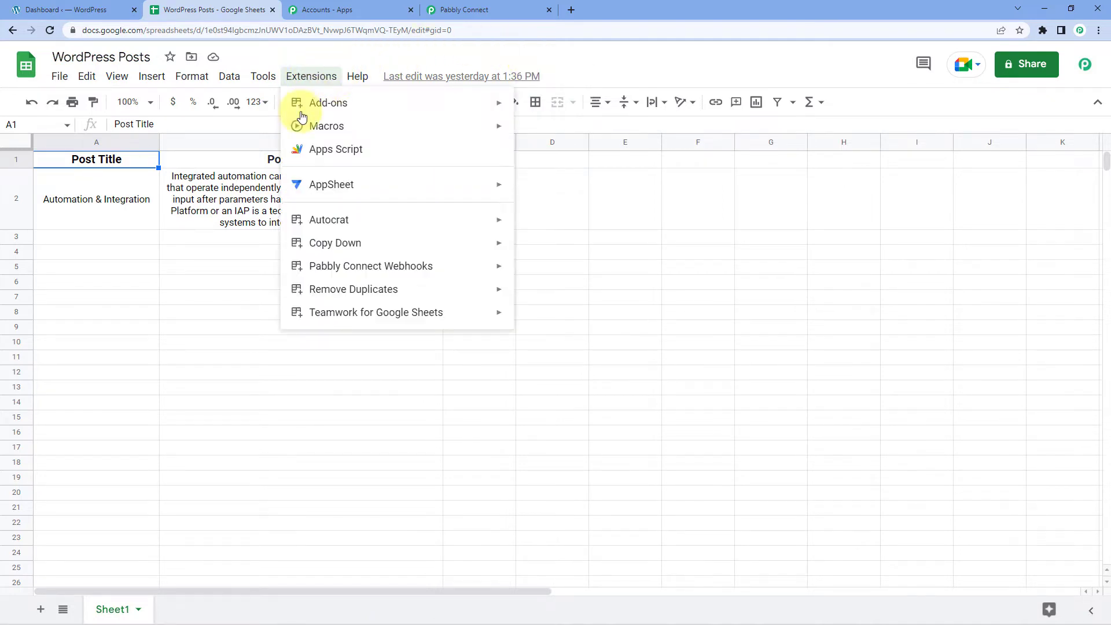
mouse_move(342, 271)
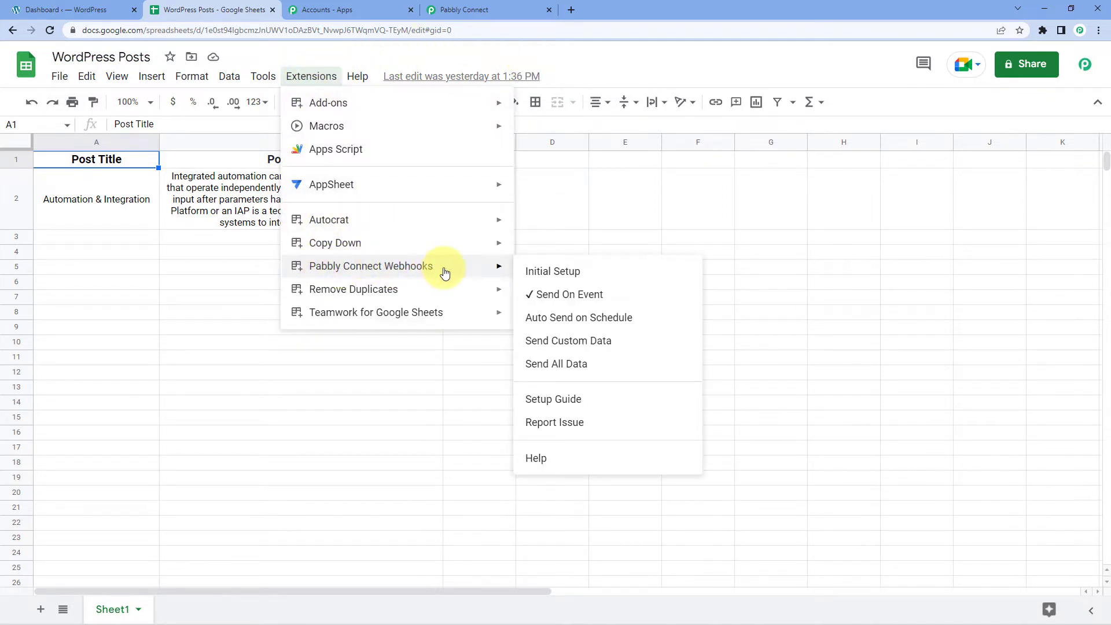
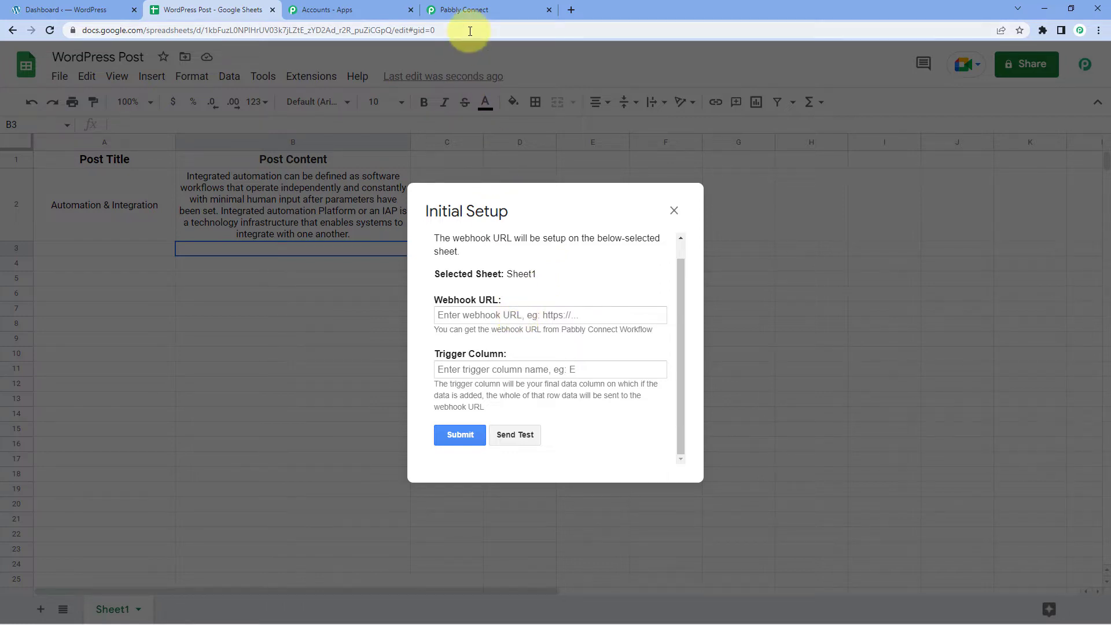
- Copy the webhook URL from the Pabbly Connect workflow and paste it into the add-on's Initial Setup in the WordPress Post spreadsheet
left_click(452, 10)
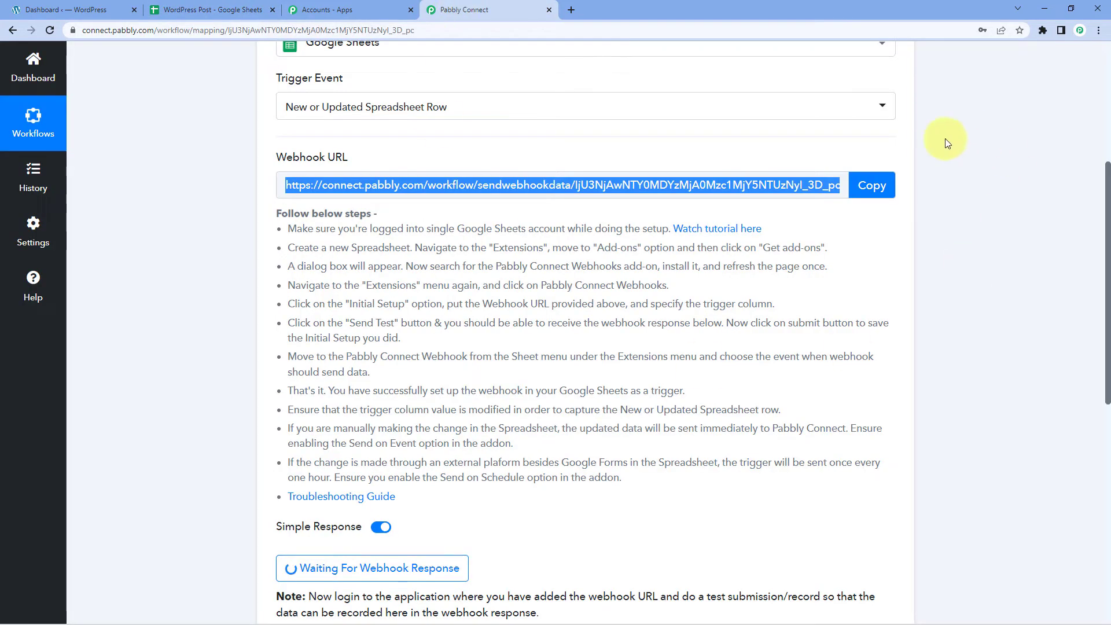
left_click(872, 185)
left_click(205, 10)
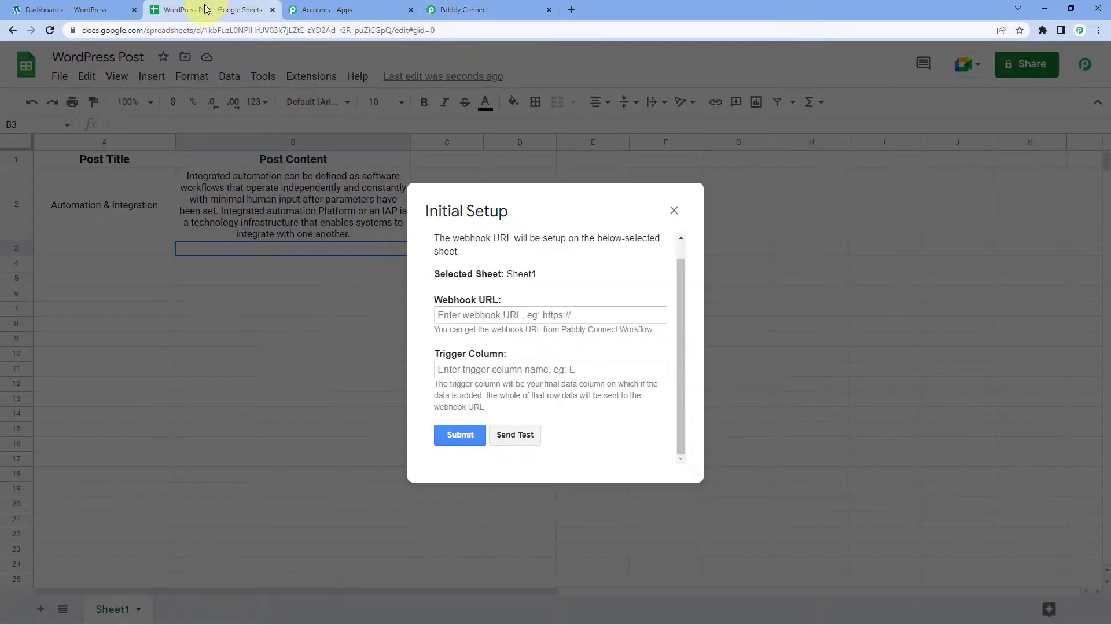
left_click(470, 314)
right_click(470, 314)
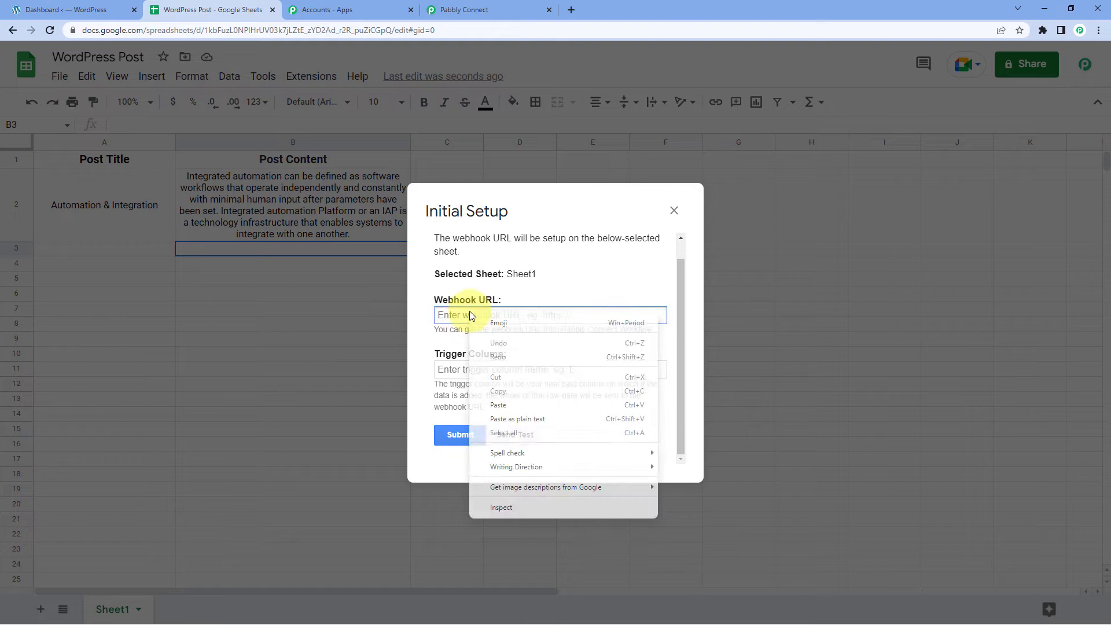
left_click(511, 405)
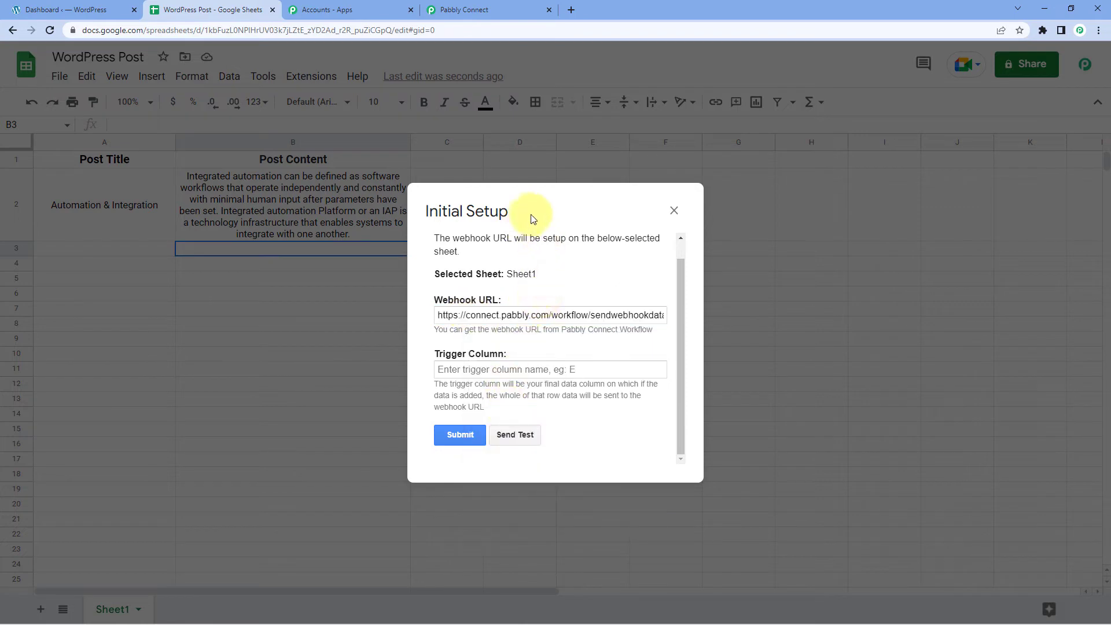
- Move the Initial Setup dialog clear of the sheet data and set the trigger column to B
left_click_drag(533, 219, 584, 213)
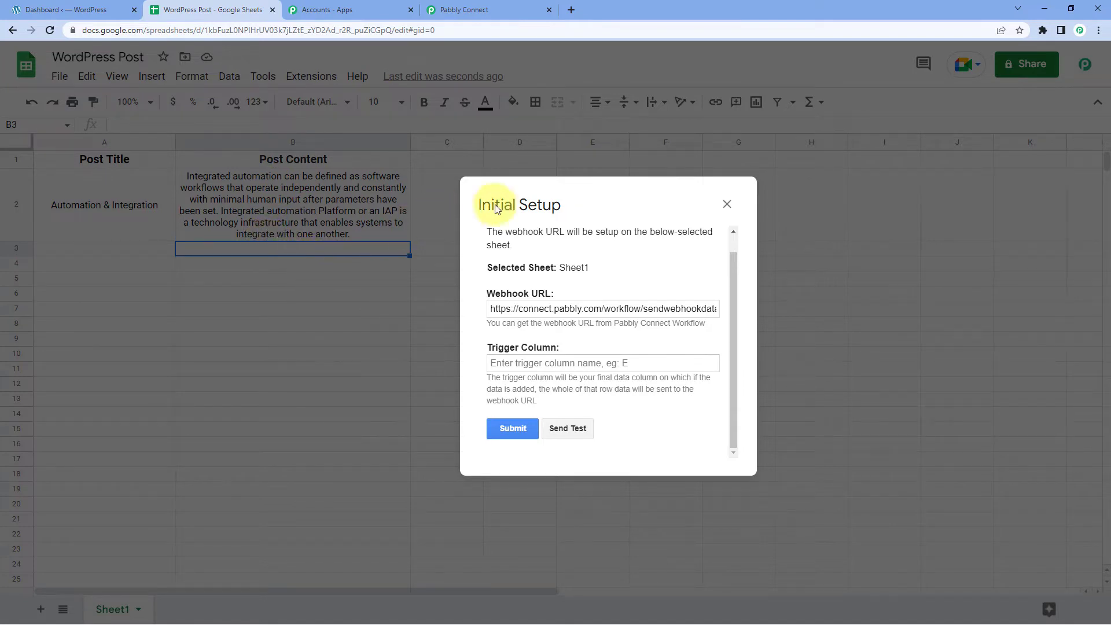
left_click_drag(592, 213, 606, 294)
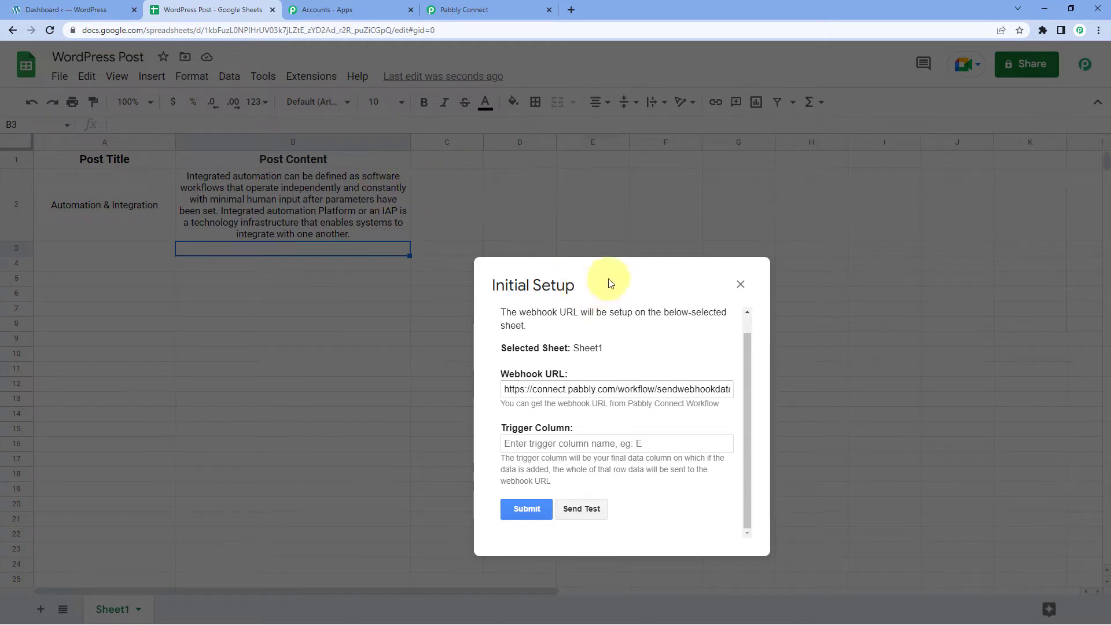
left_click_drag(611, 281, 573, 194)
left_click(505, 357)
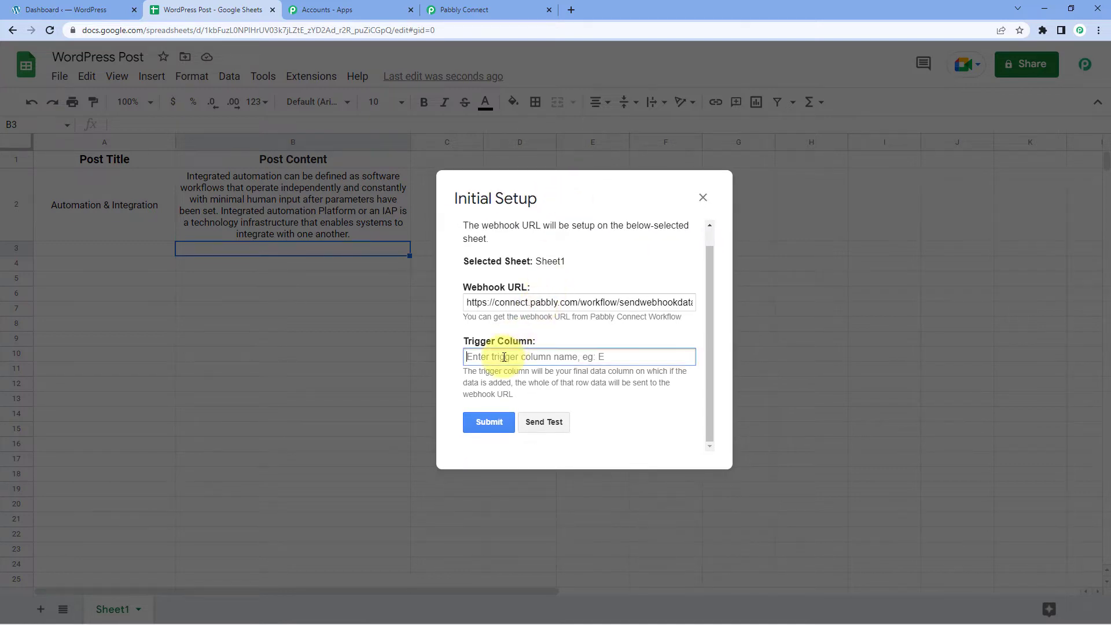
type("B")
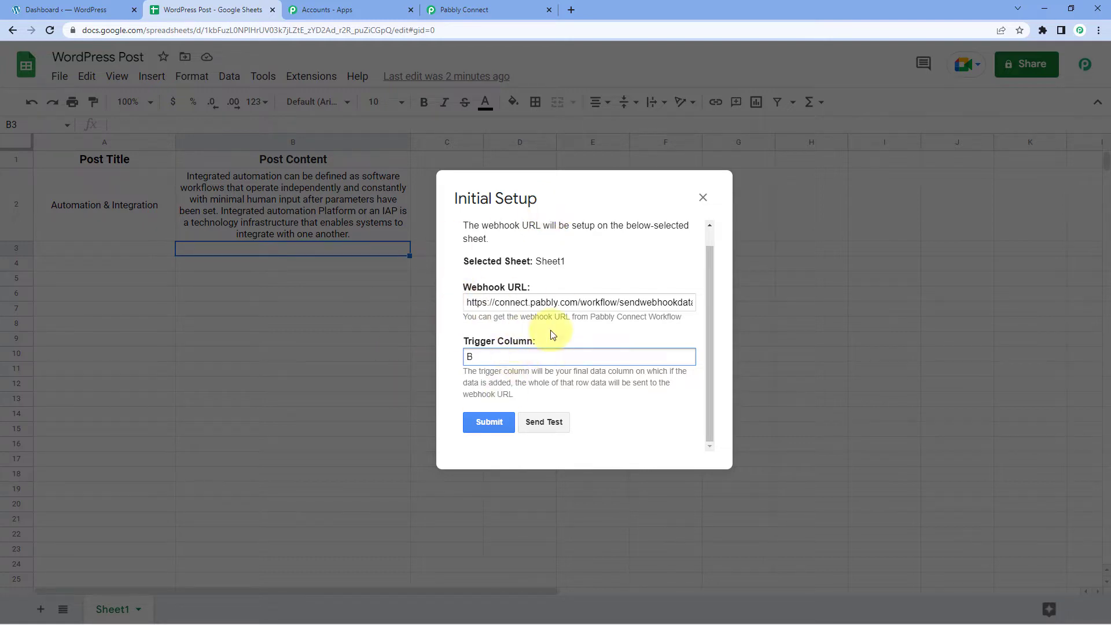
- Send test data from Sheet1 to the webhook and submit the Initial Setup
left_click(552, 427)
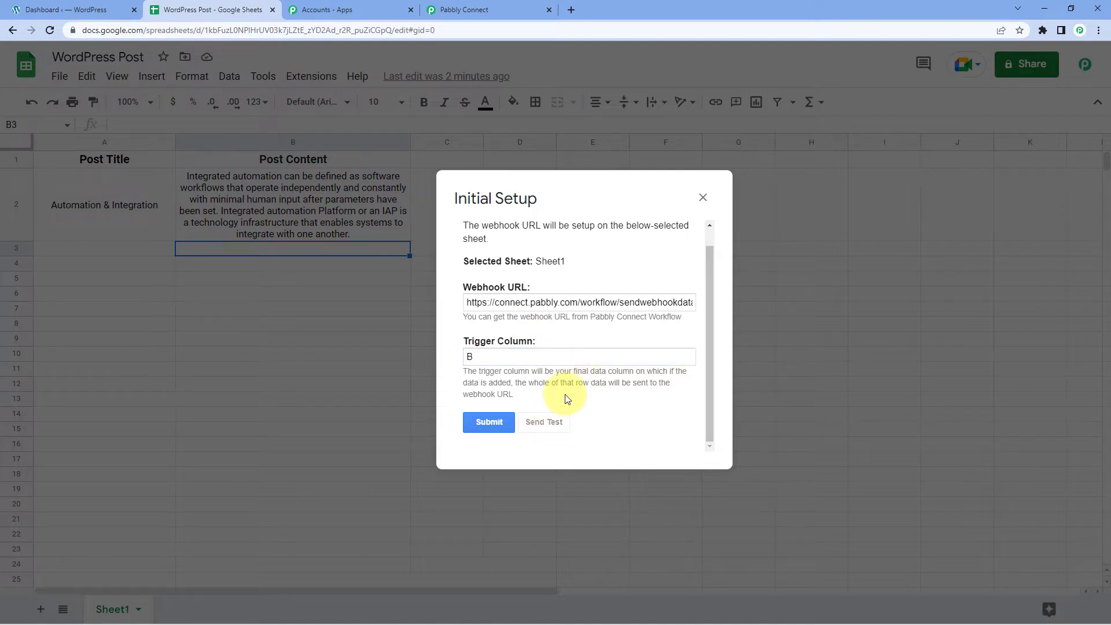
scroll(565, 376, "down", 2)
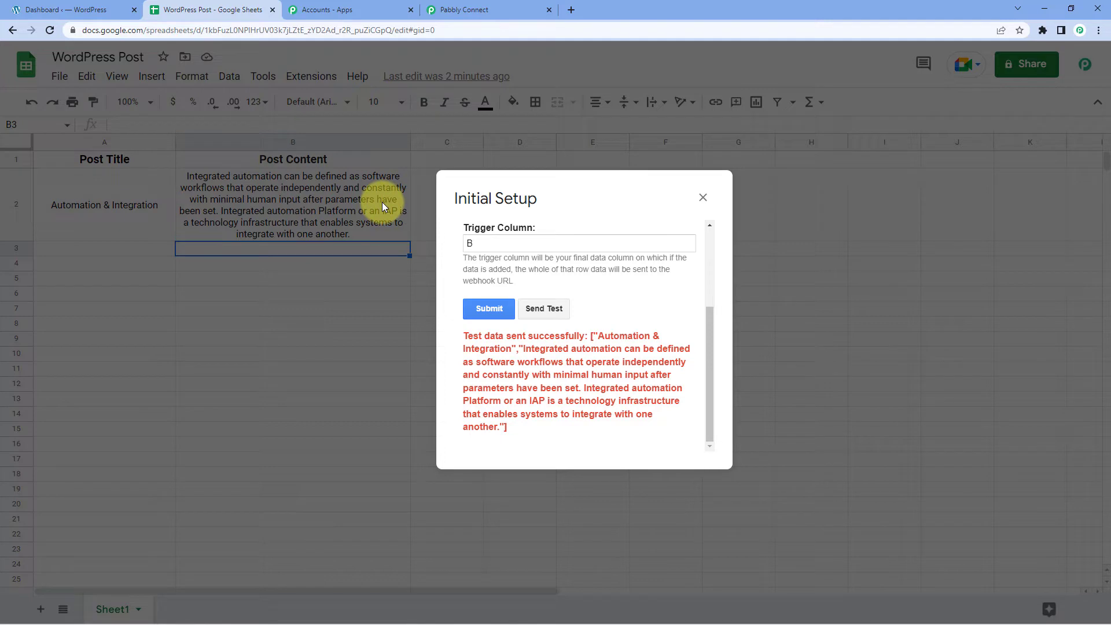
scroll(579, 280, "up", 2)
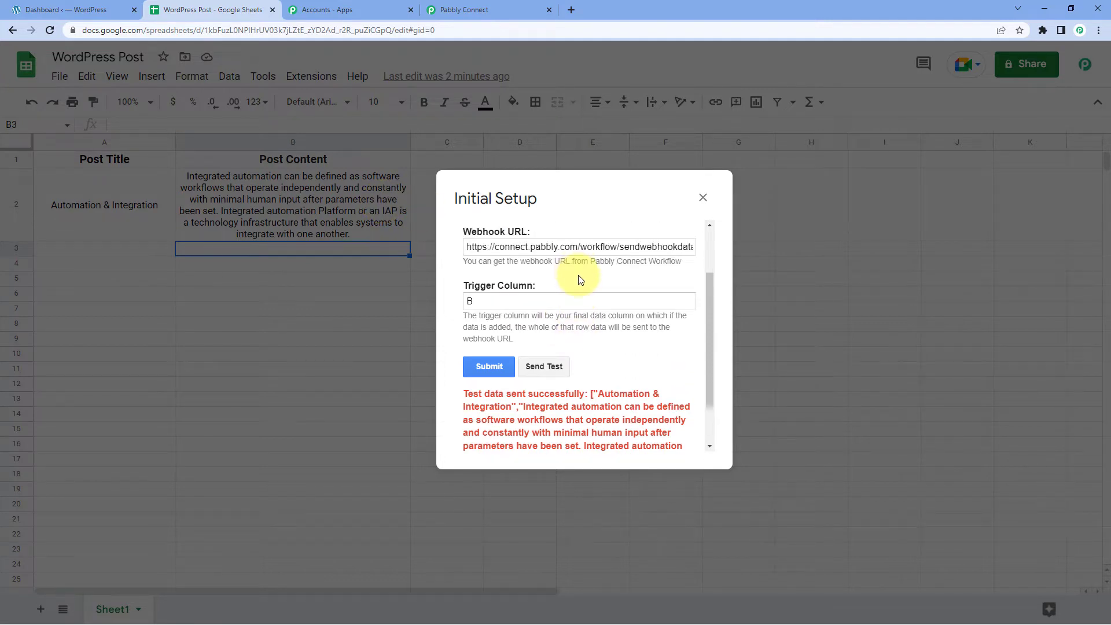
scroll(579, 283, "down", 2)
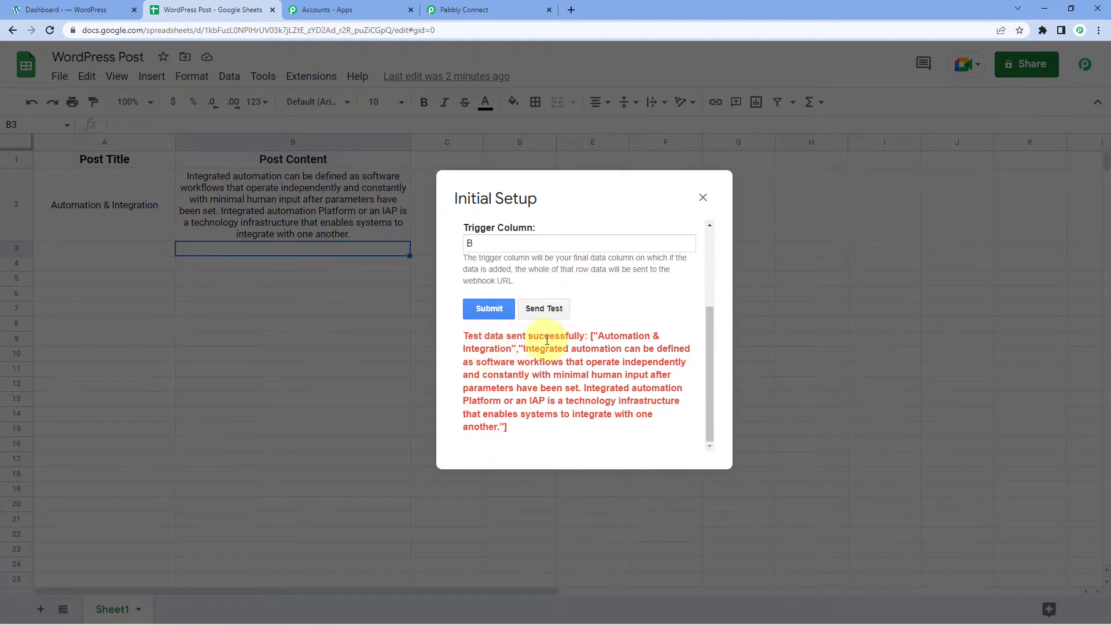
left_click(484, 309)
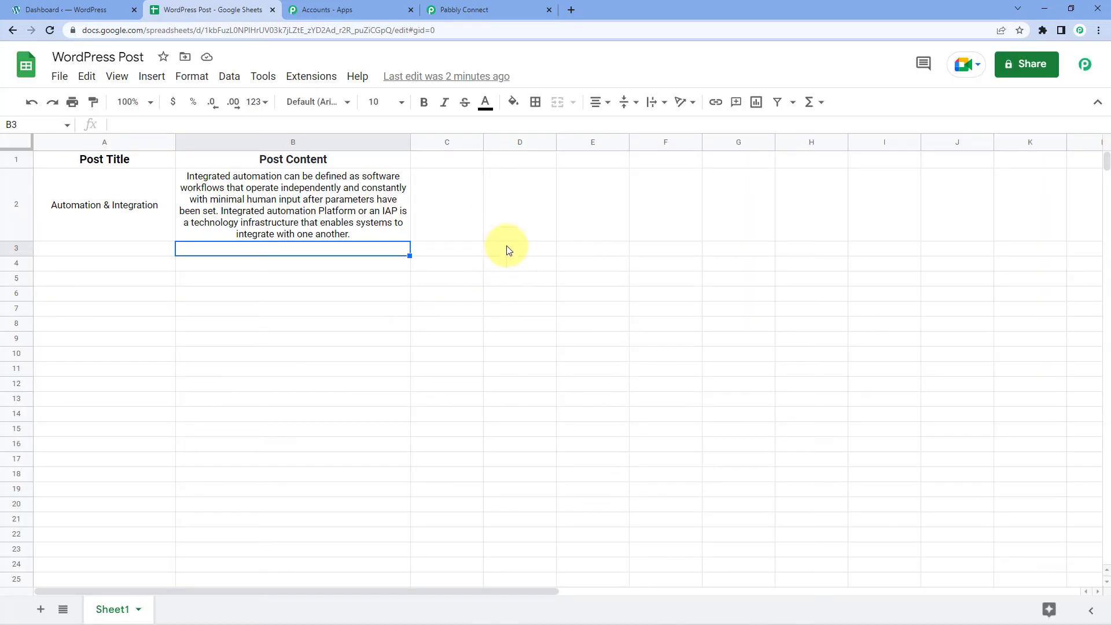
- Turn on Send On Event for the Pabbly Connect Webhooks add-on
left_click(306, 76)
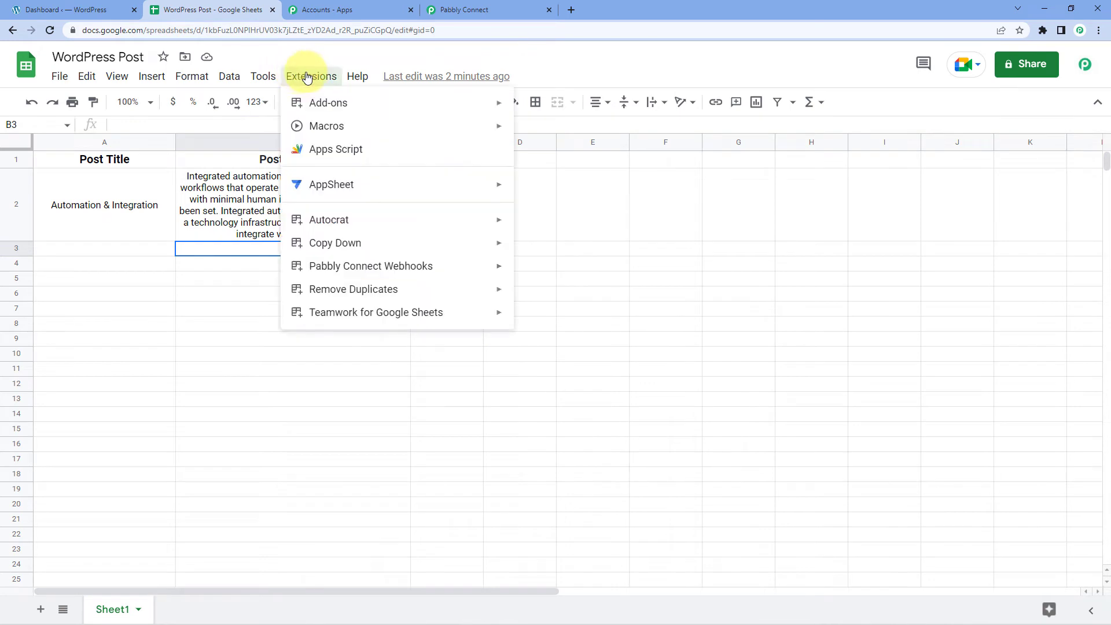
mouse_move(422, 264)
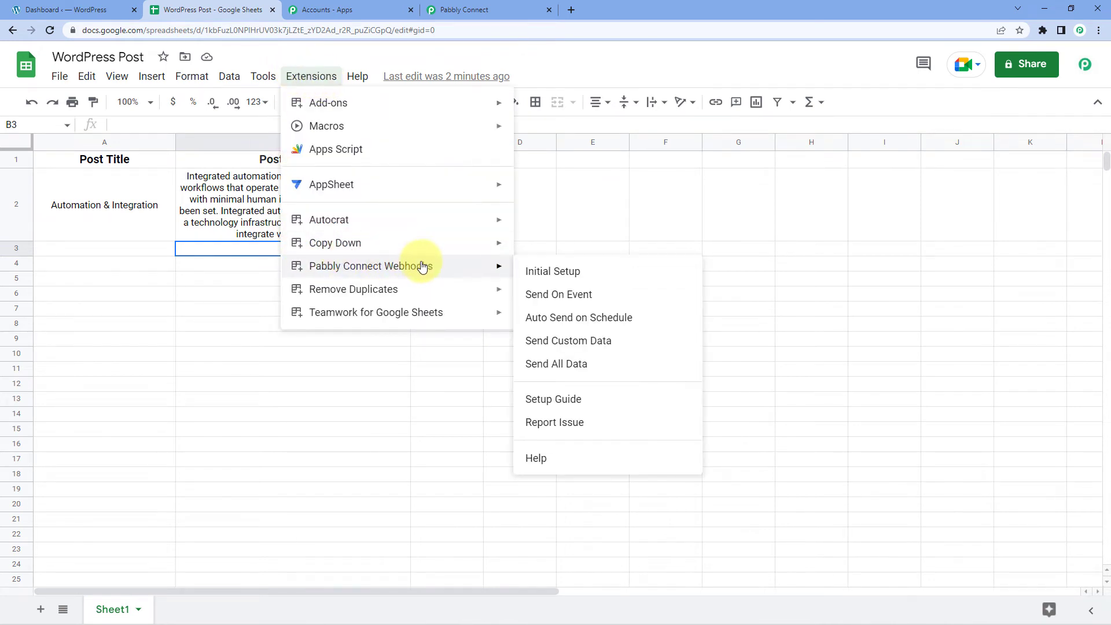
left_click(528, 298)
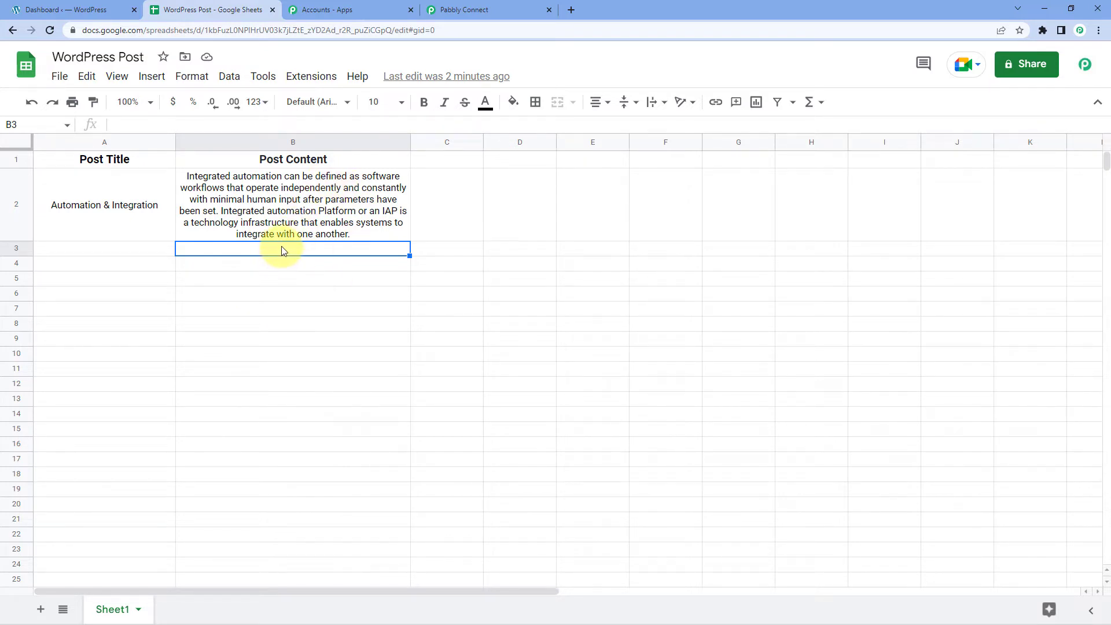
- Switch to Pabbly Connect and compare the Post Title and Post Content in the received webhook response with row 2 of the spreadsheet
left_click_drag(119, 213, 336, 217)
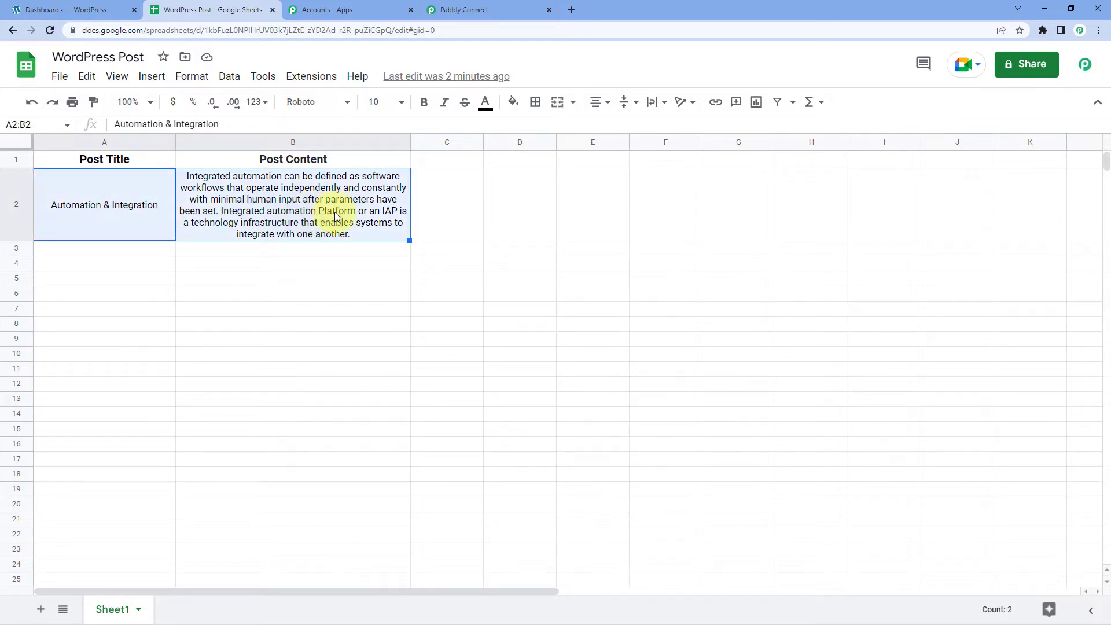
left_click(512, 8)
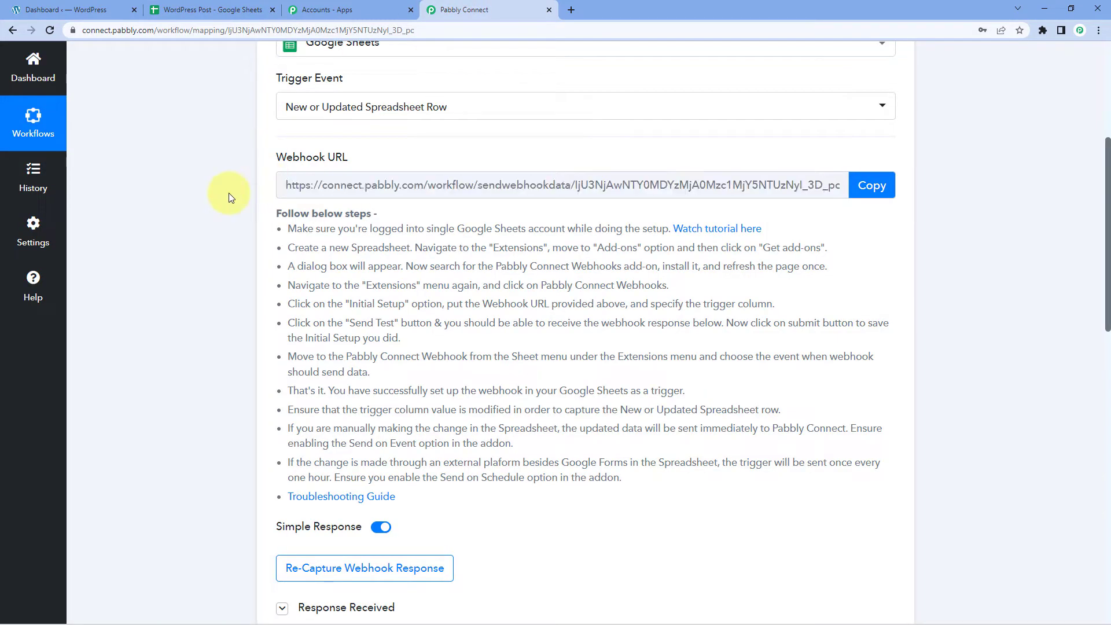
scroll(230, 198, "down", 7)
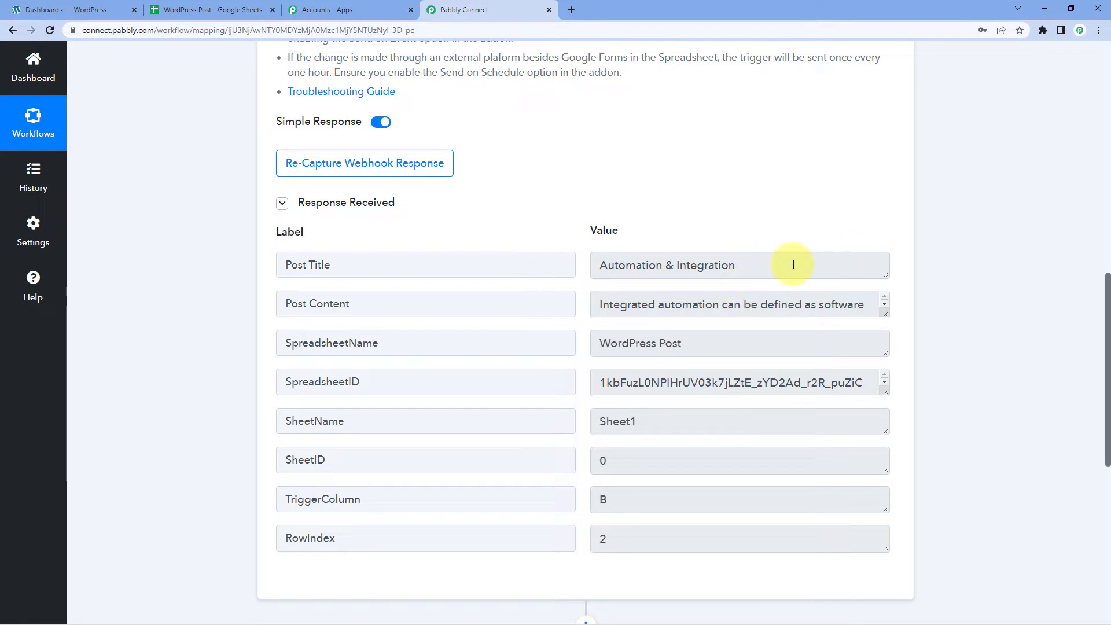
left_click(208, 10)
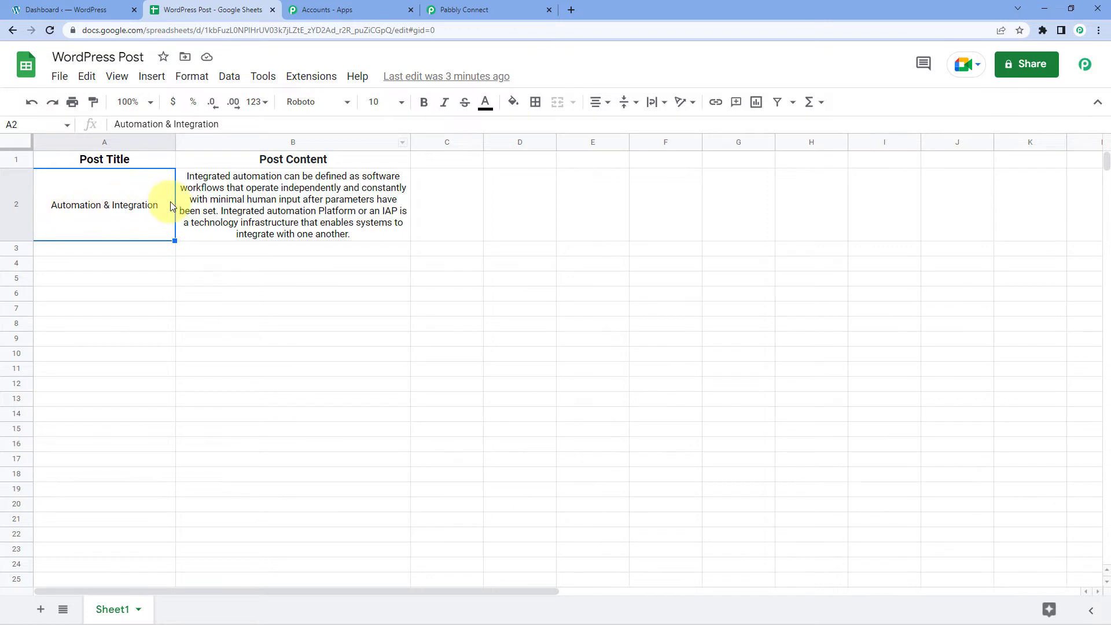
left_click(460, 10)
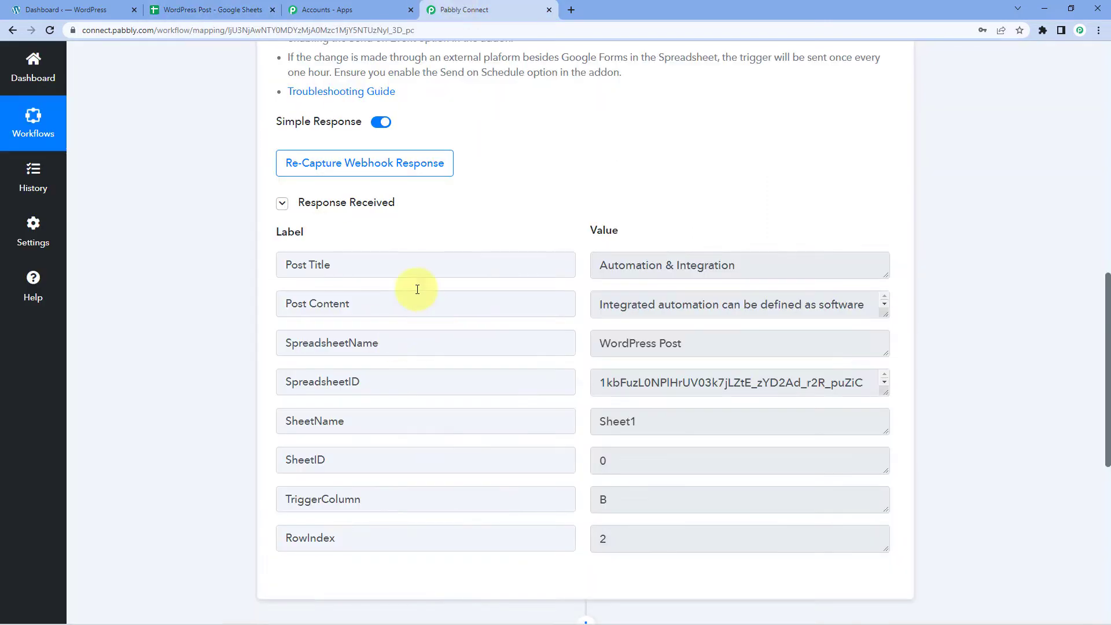
left_click(771, 268)
left_click_drag(770, 268, 650, 224)
left_click_drag(882, 311, 892, 426)
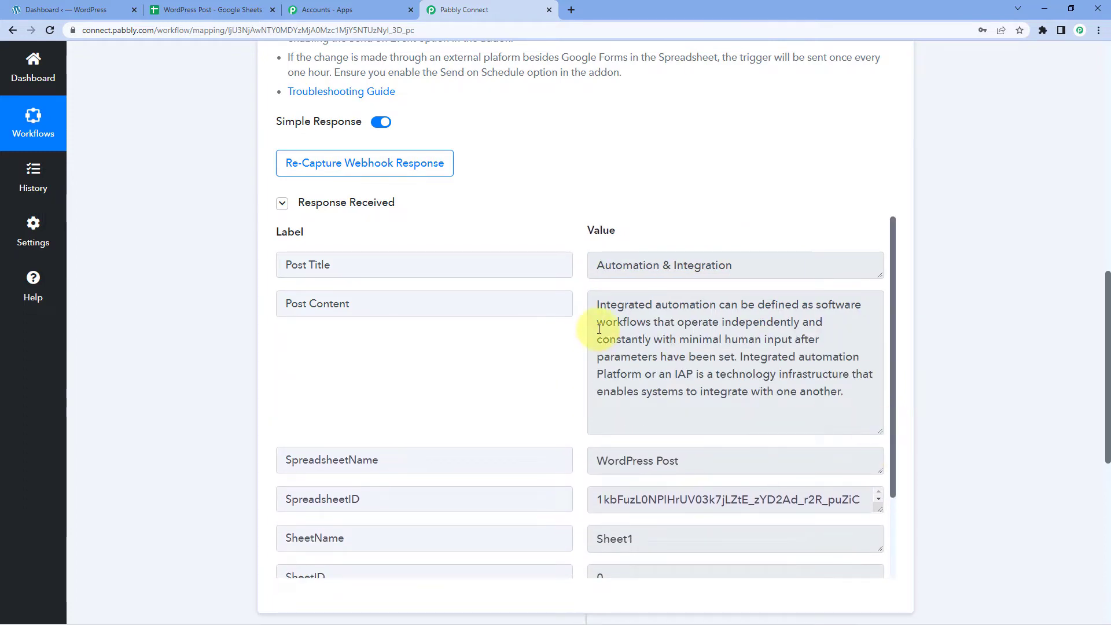
left_click(203, 10)
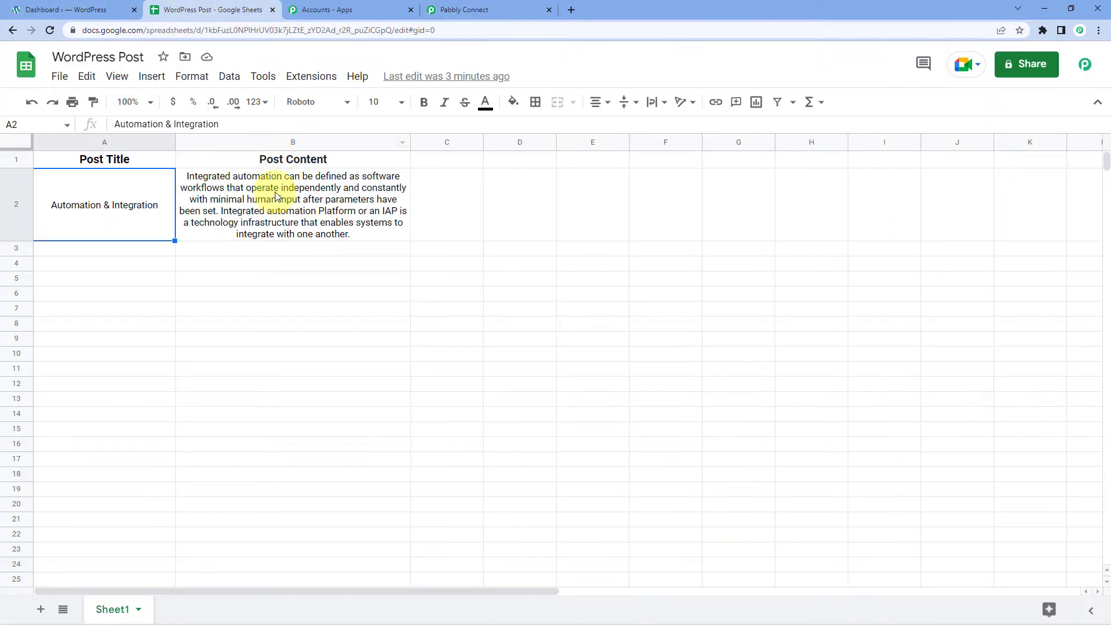
left_click(300, 200)
left_click(468, 10)
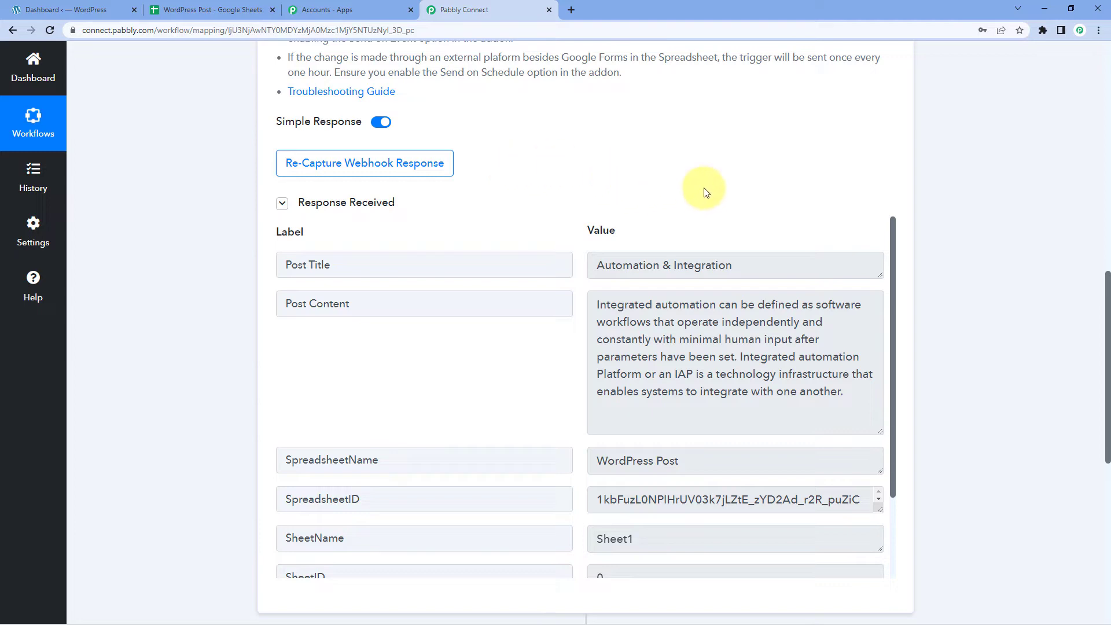
- Set the workflow's action app to WordPress with the action event Create a Post
scroll(931, 202, "down", 8)
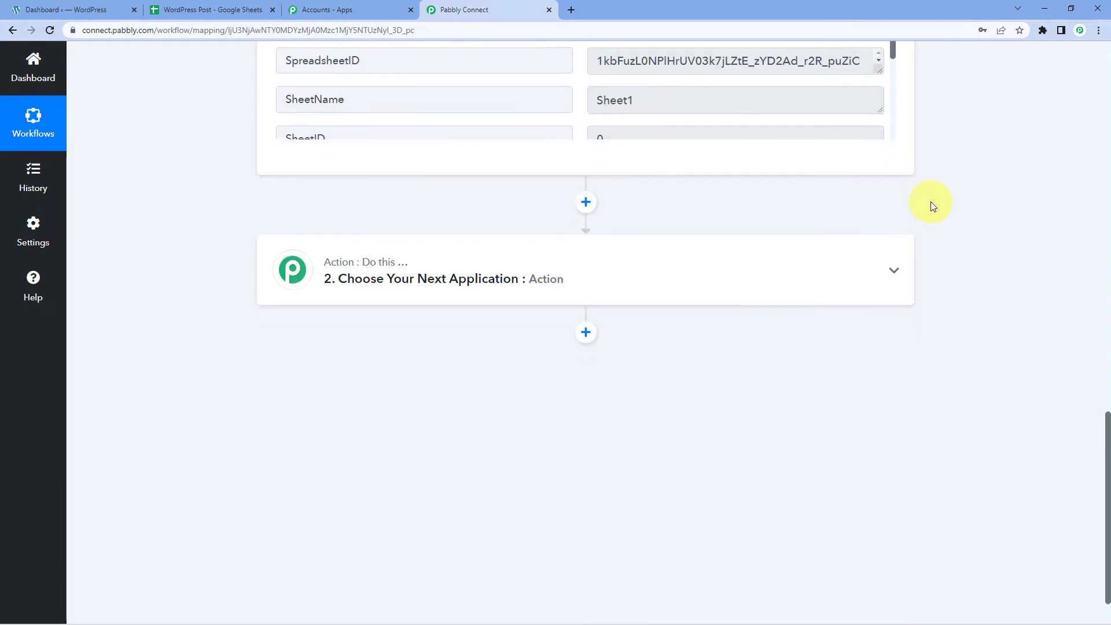
left_click(463, 238)
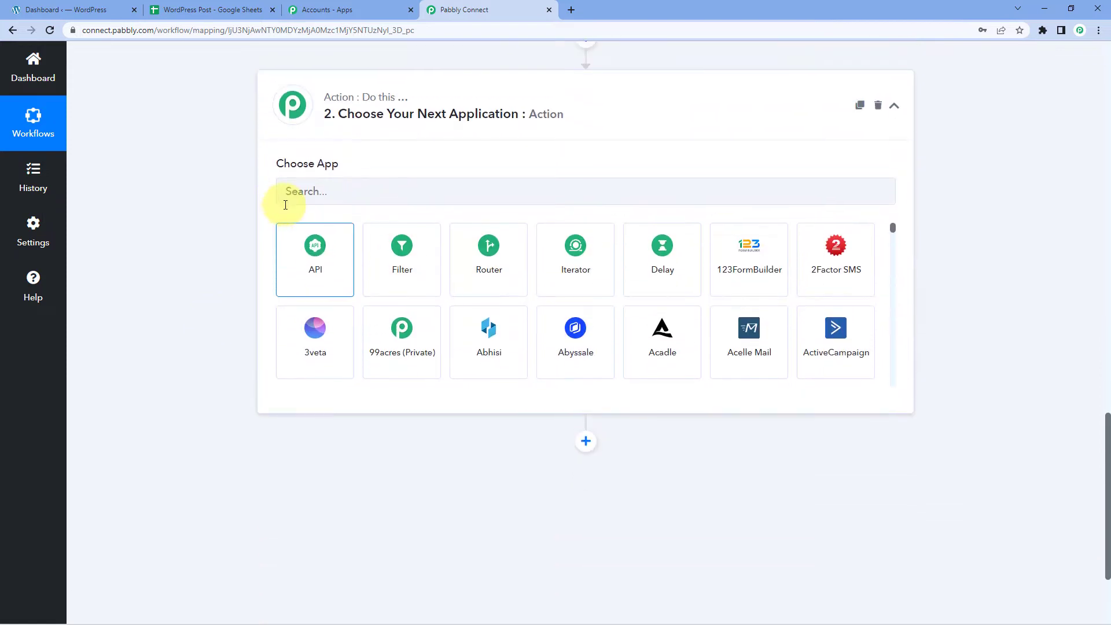
left_click(322, 198)
type("WordPress")
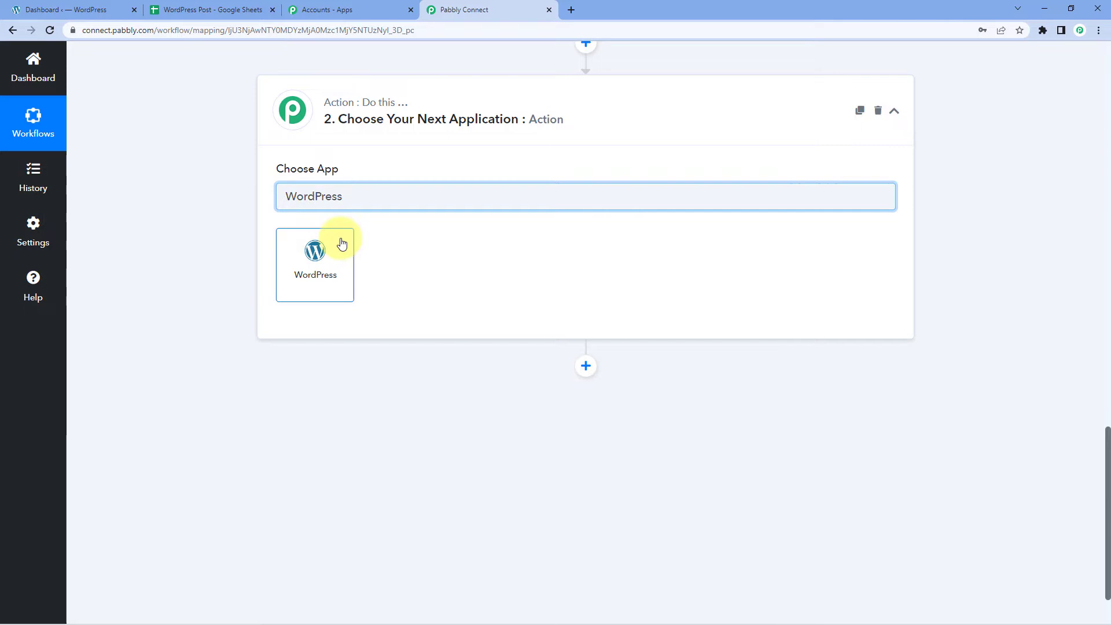
left_click(341, 242)
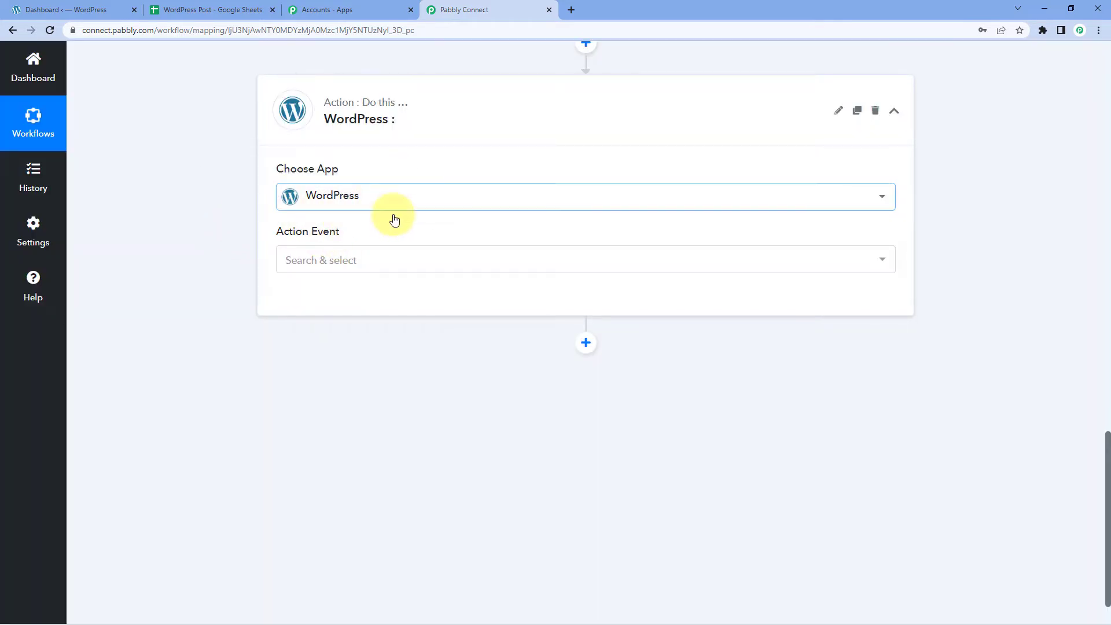
left_click(344, 261)
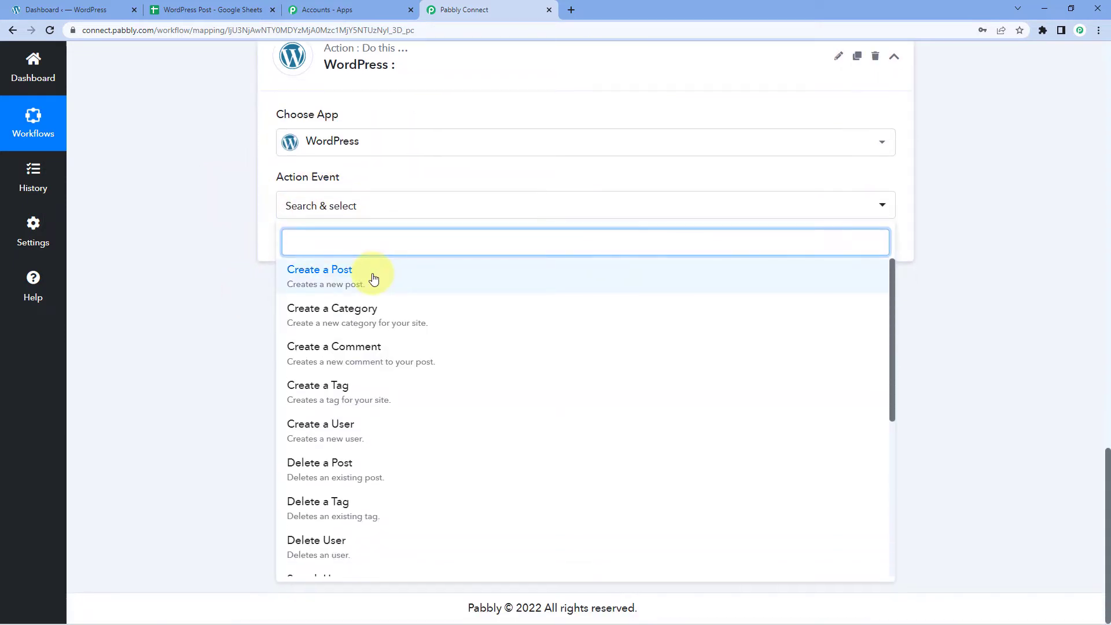
left_click(375, 275)
- Start a new WordPress connection for the action and open the WordPress REST API Authentication plugin page linked in its note
left_click(325, 256)
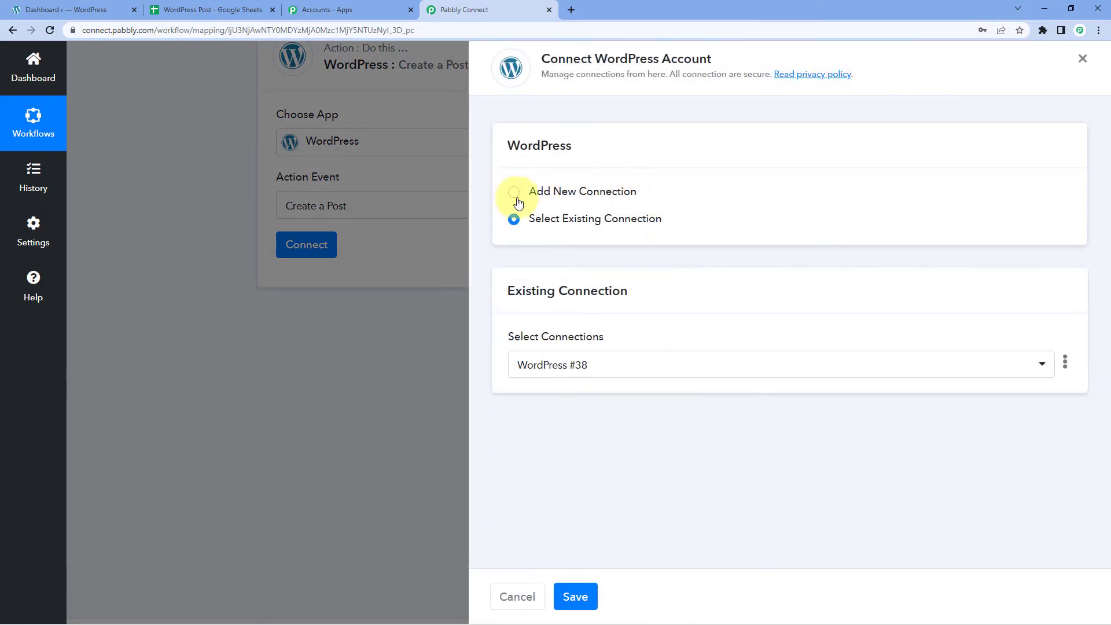
left_click(516, 199)
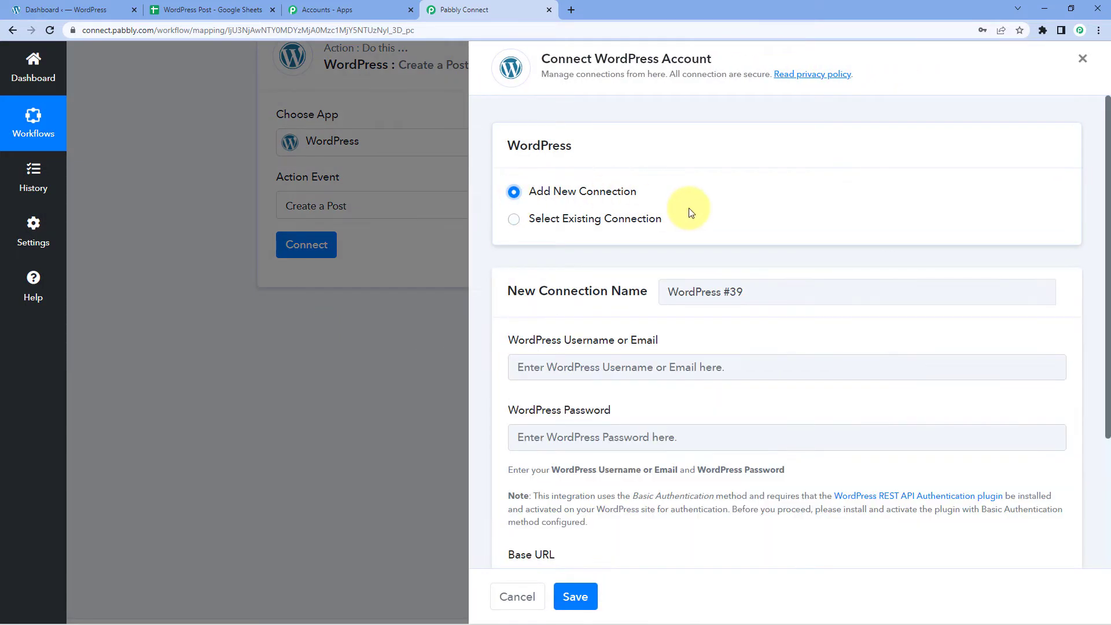
scroll(689, 207, "down", 1)
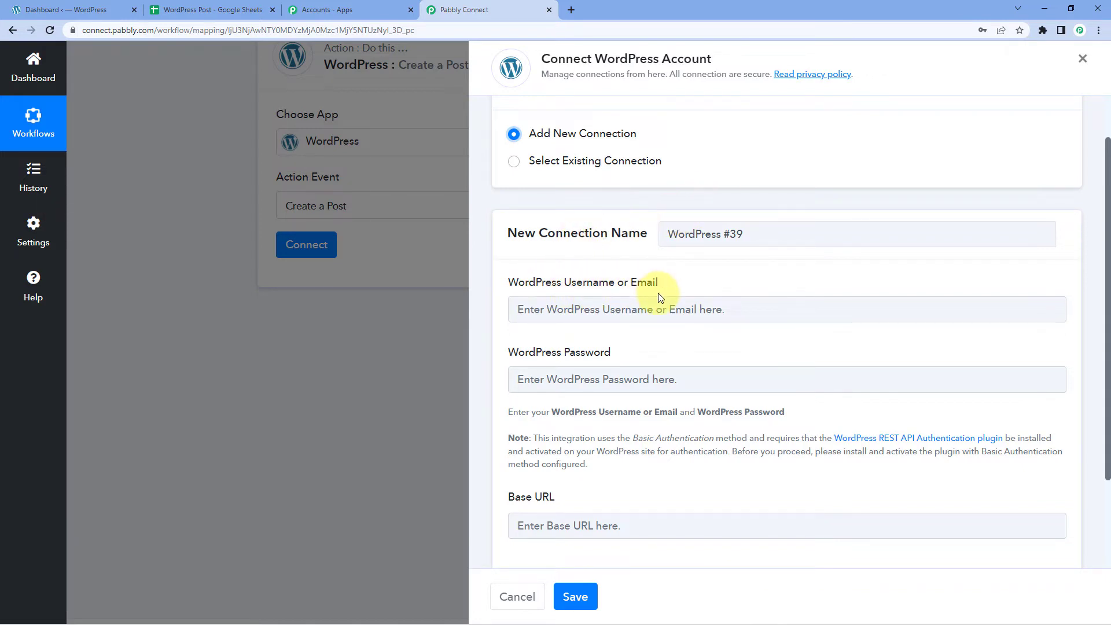
scroll(623, 359, "down", 1)
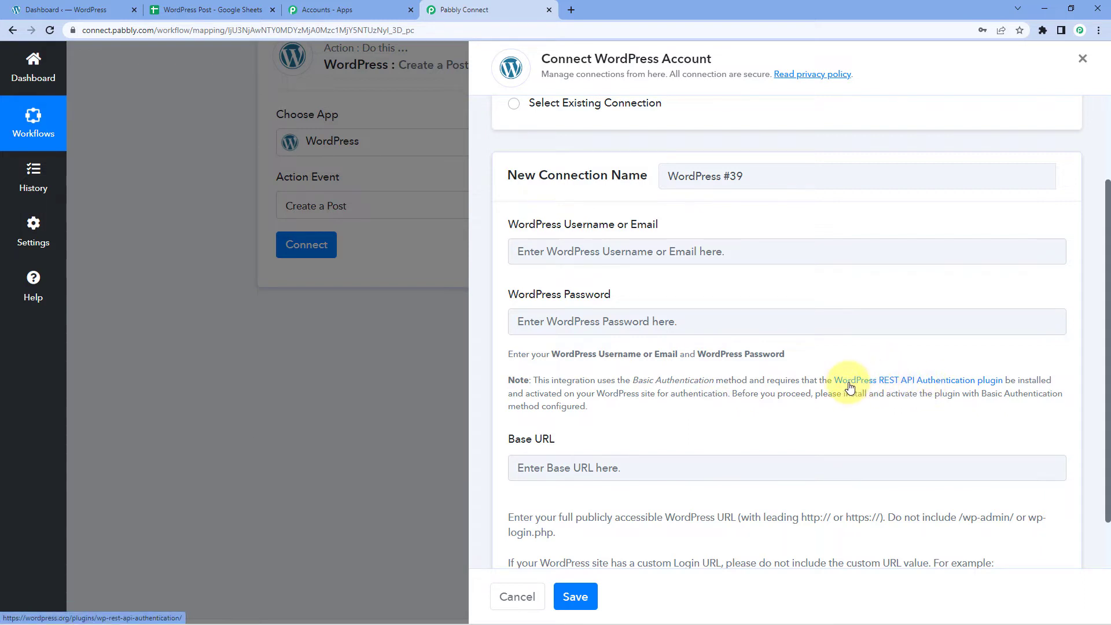
left_click(880, 384)
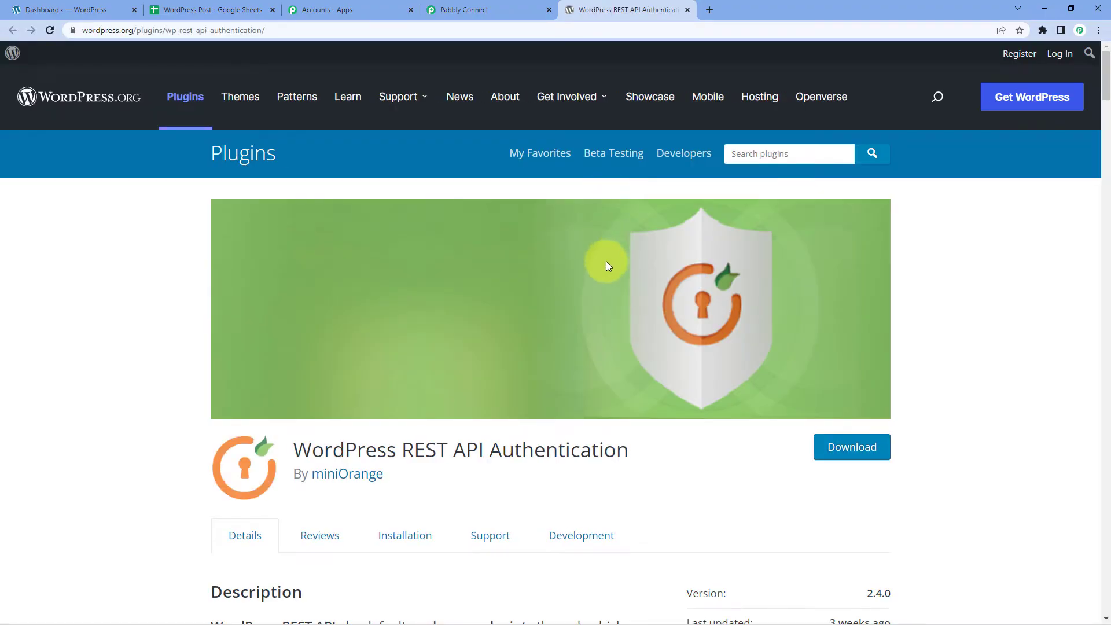
scroll(715, 390, "down", 2)
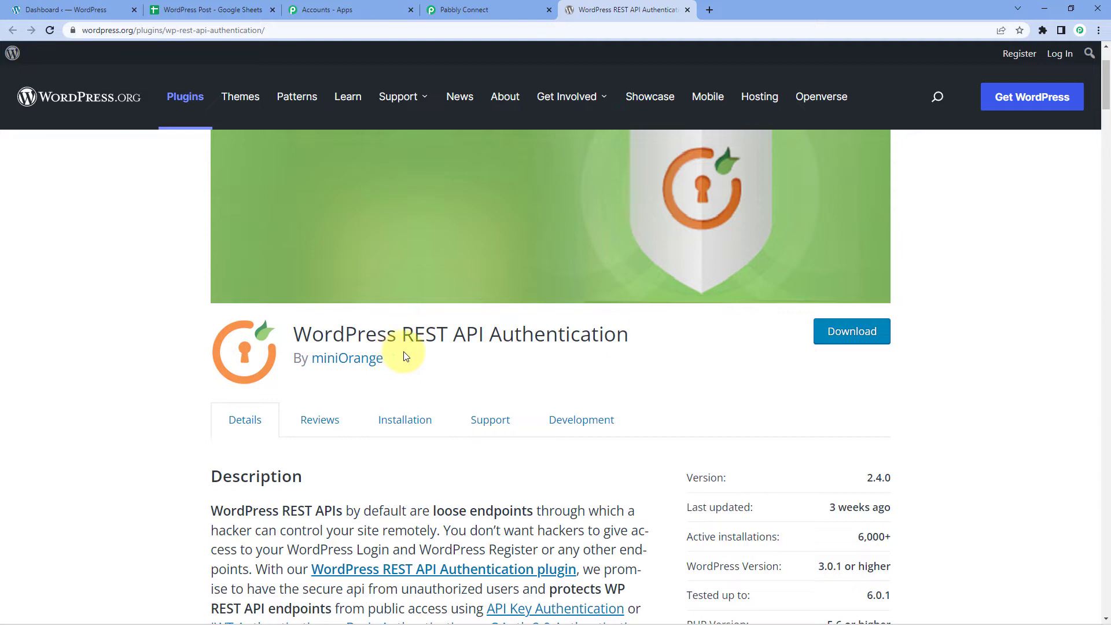
- Switch to the WordPress dashboard and open the plugin upload form on the Add Plugins page
left_click(27, 6)
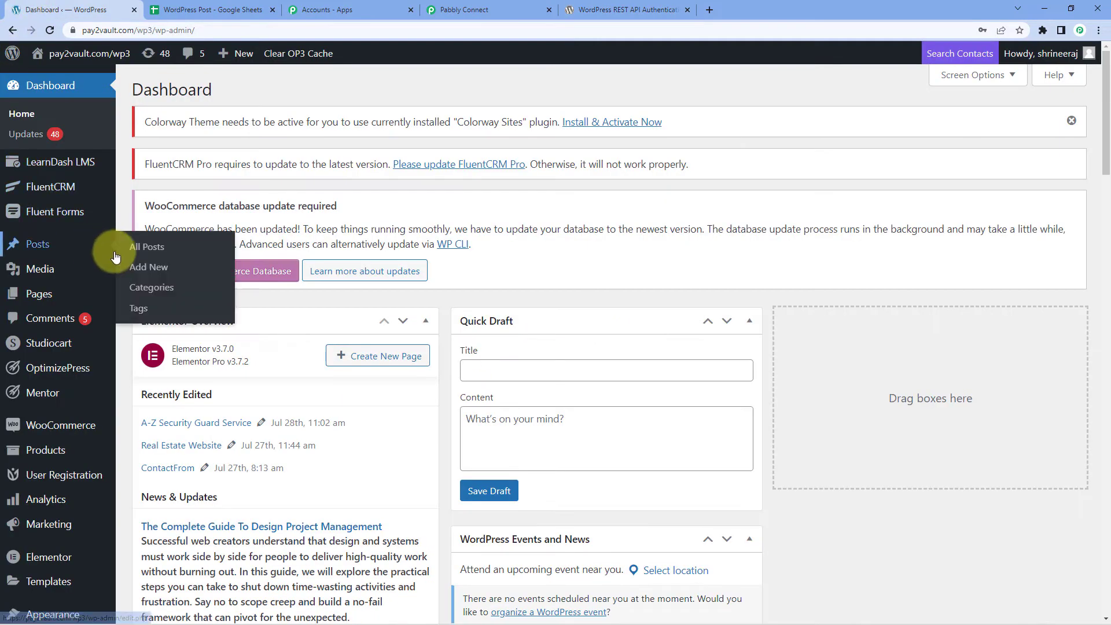
scroll(70, 312, "down", 6)
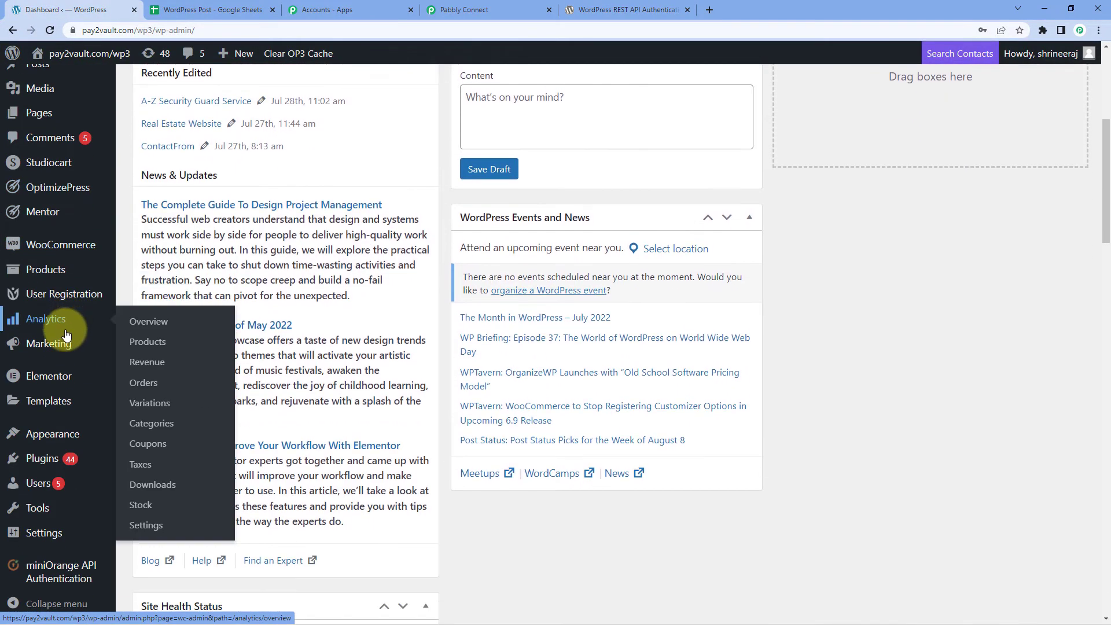
mouse_move(40, 467)
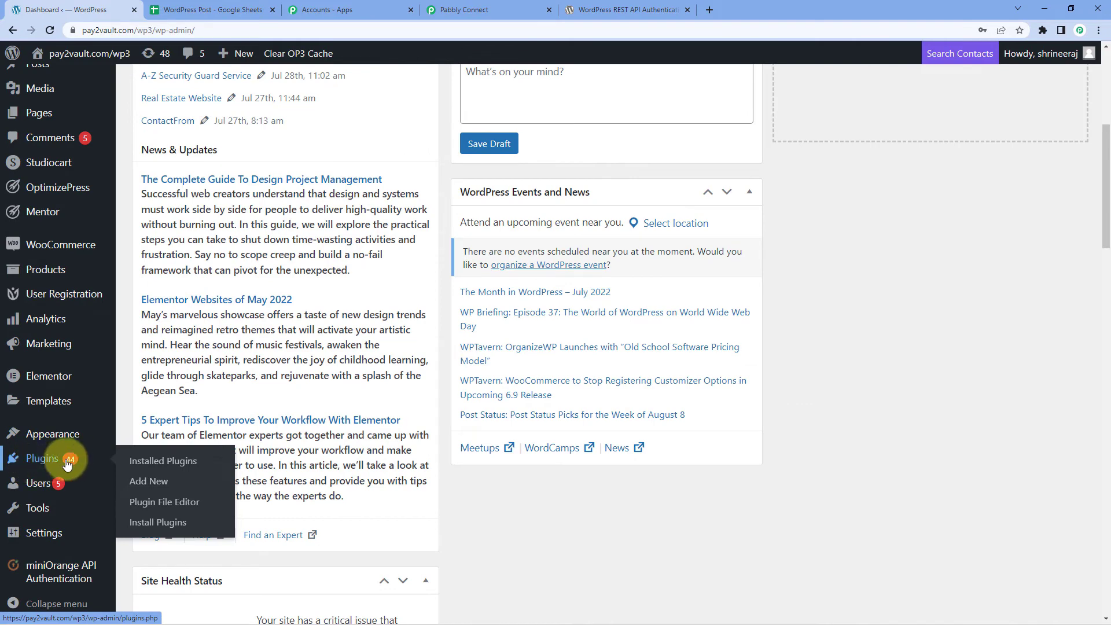
left_click(152, 486)
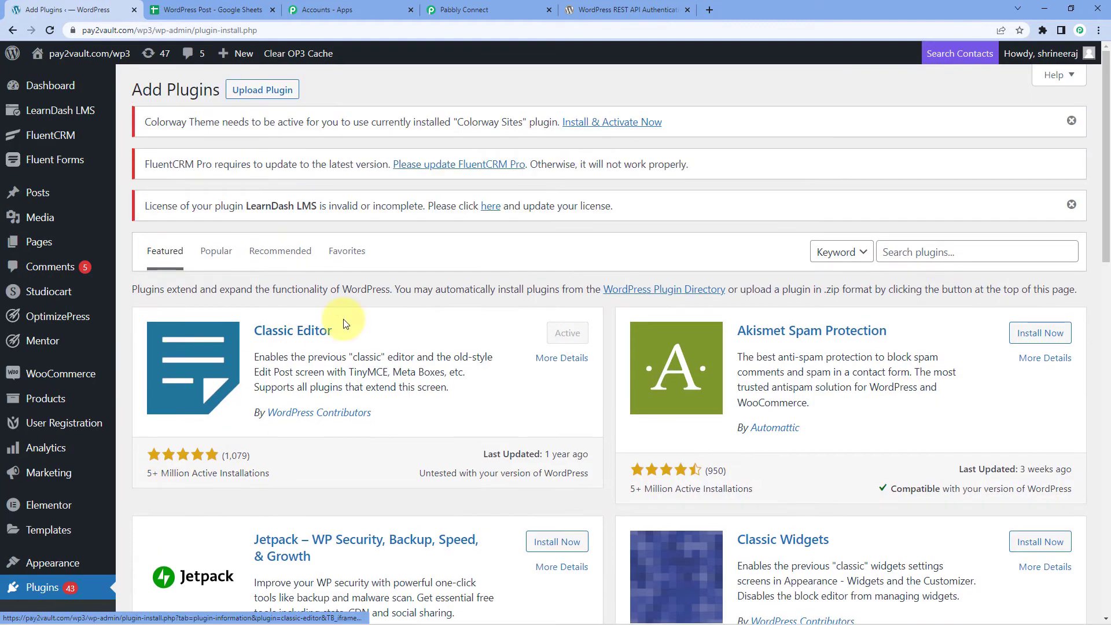
left_click(264, 95)
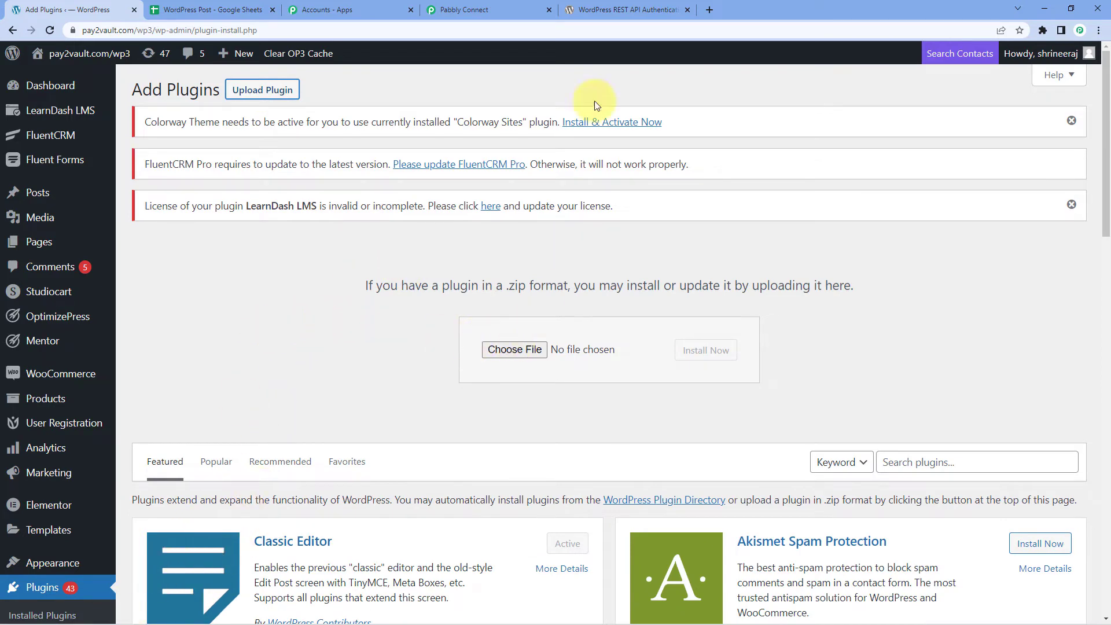
left_click(628, 9)
left_click(87, 10)
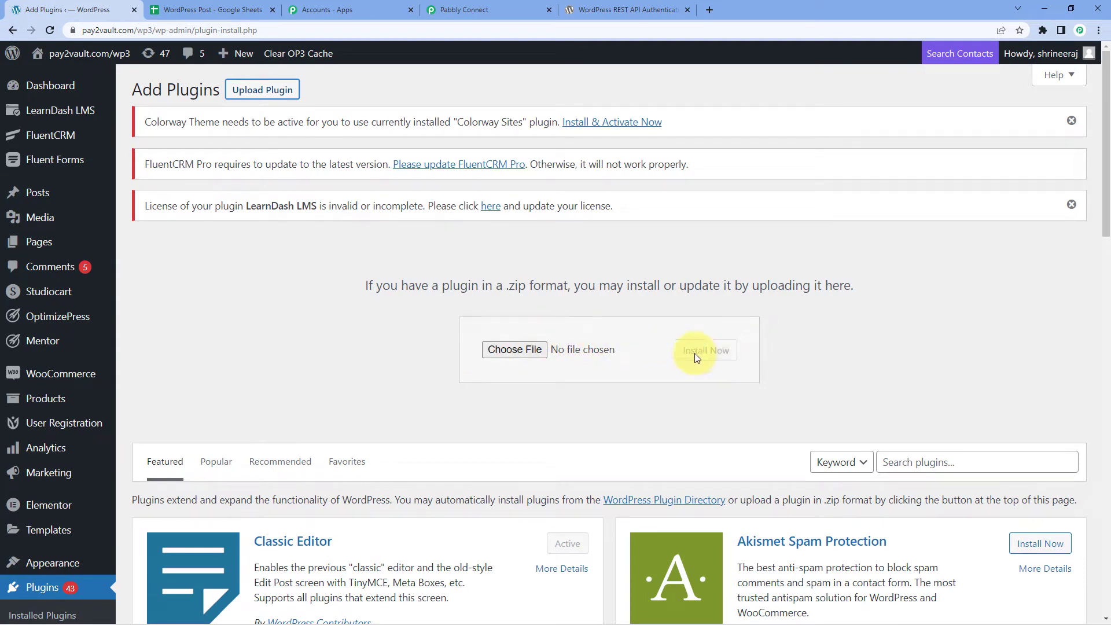
- Open the WordPress site's list of installed plugins
scroll(182, 385, "down", 3)
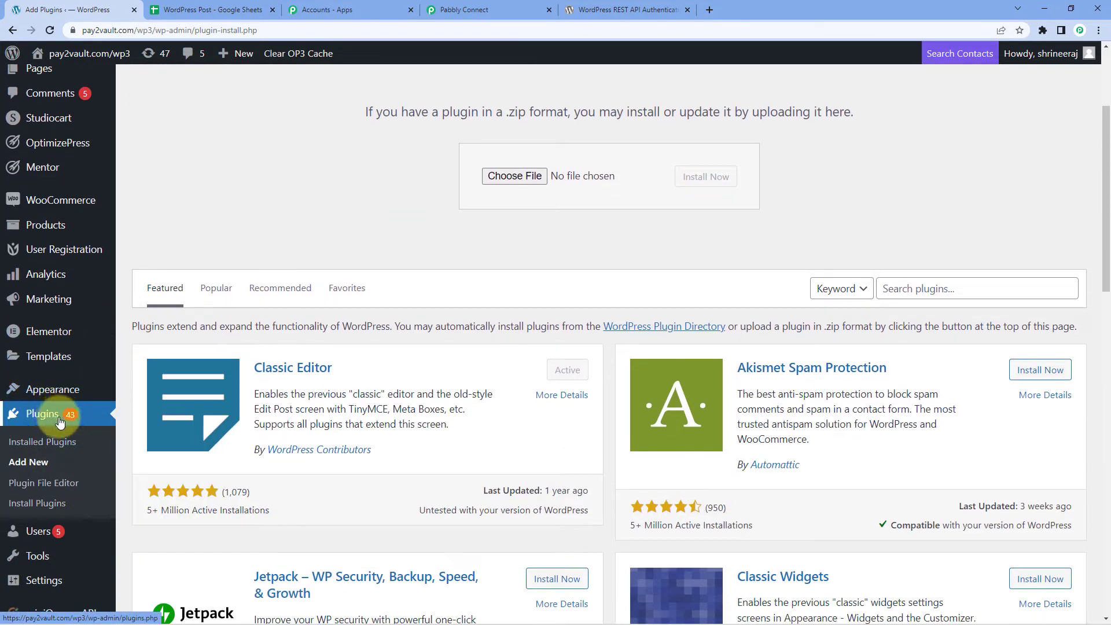
scroll(58, 422, "down", 1)
left_click(43, 394)
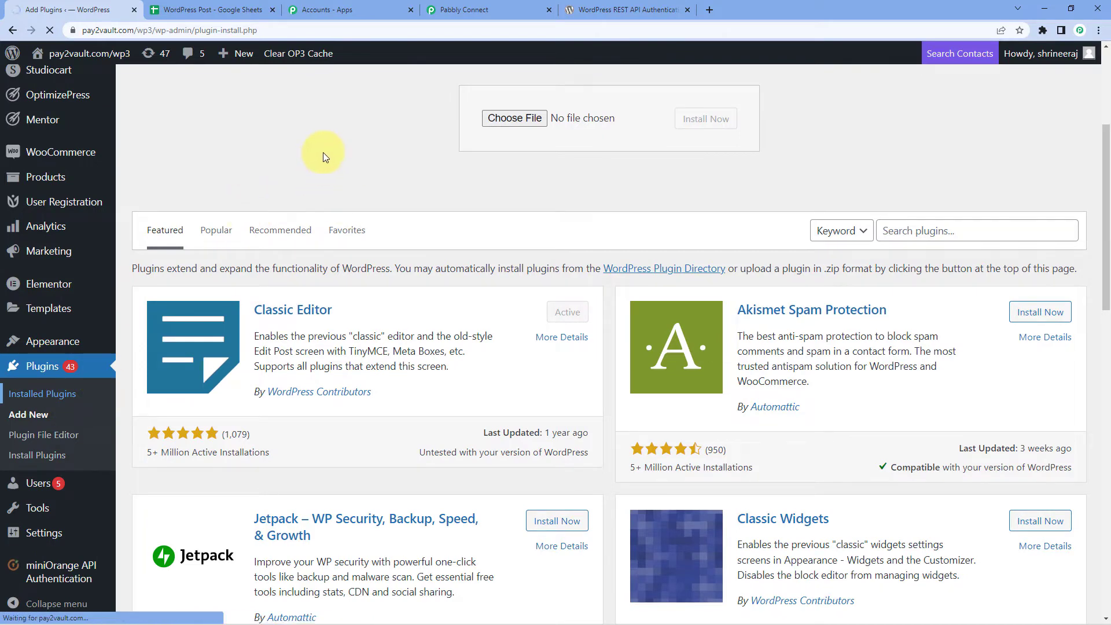
- Switch to Pabbly Connect and check the required plugin's name in the WordPress connection note
left_click(445, 9)
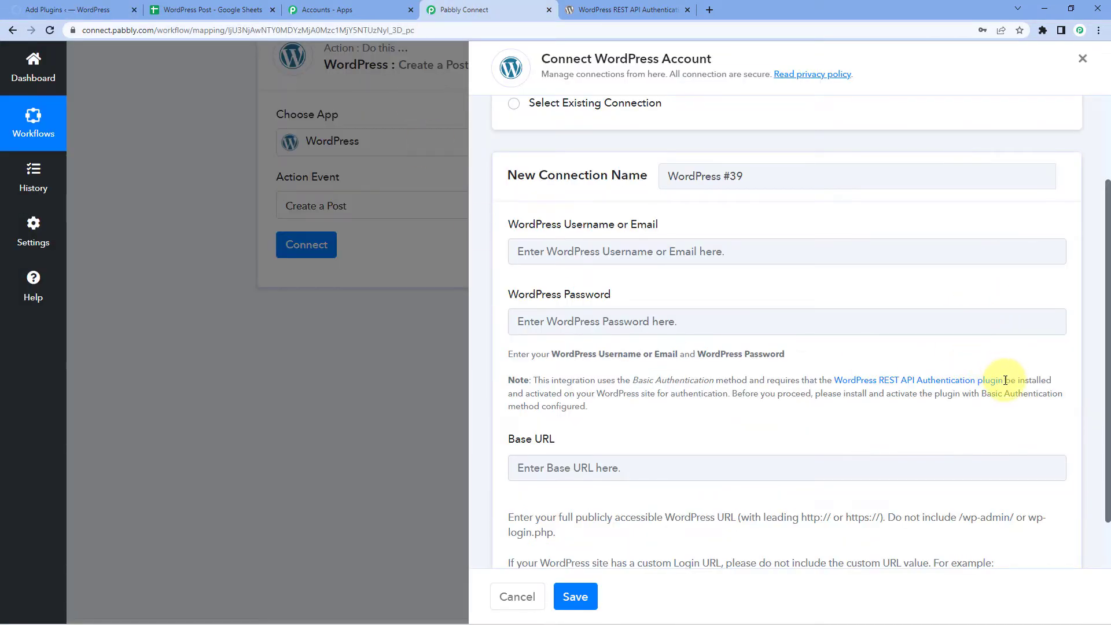
left_click_drag(1005, 380, 840, 380)
right_click(849, 384)
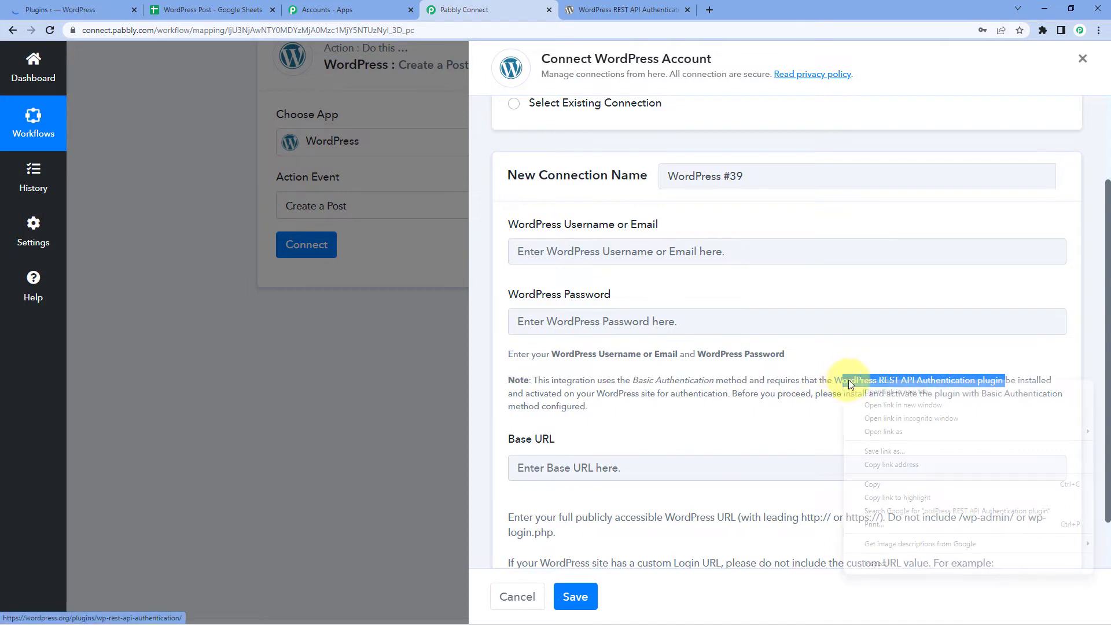
left_click(840, 368)
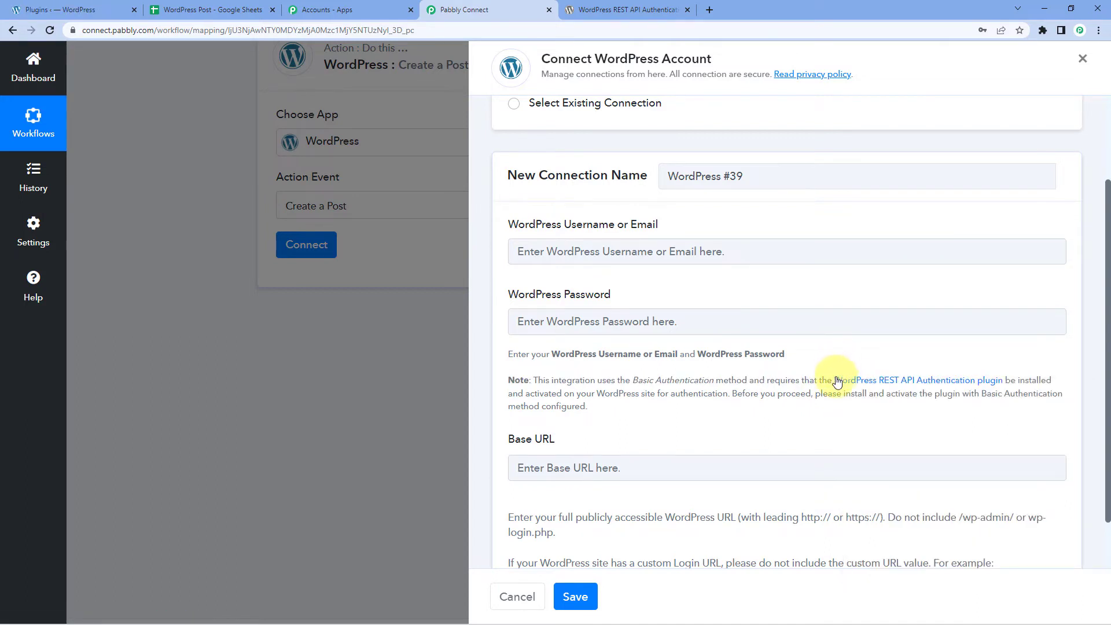
mouse_move(837, 382)
left_mouse_down()
mouse_move(900, 376)
mouse_move(835, 390)
left_mouse_up()
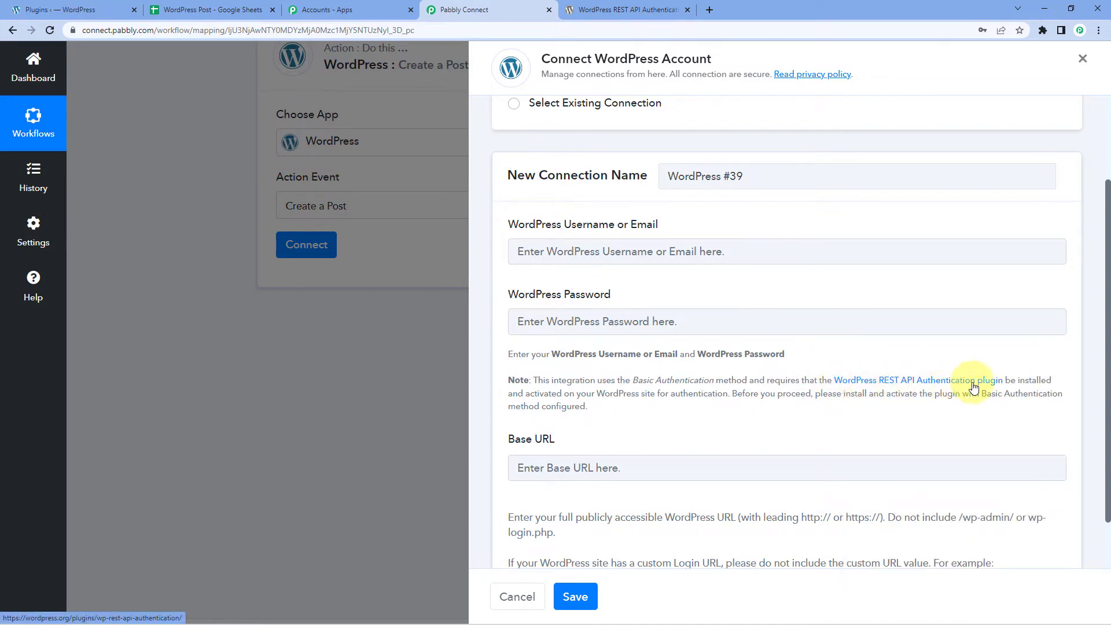
- Switch back to WordPress and search the installed plugins for "Wordpress REST API"
left_click(69, 10)
scroll(961, 311, "down", 1)
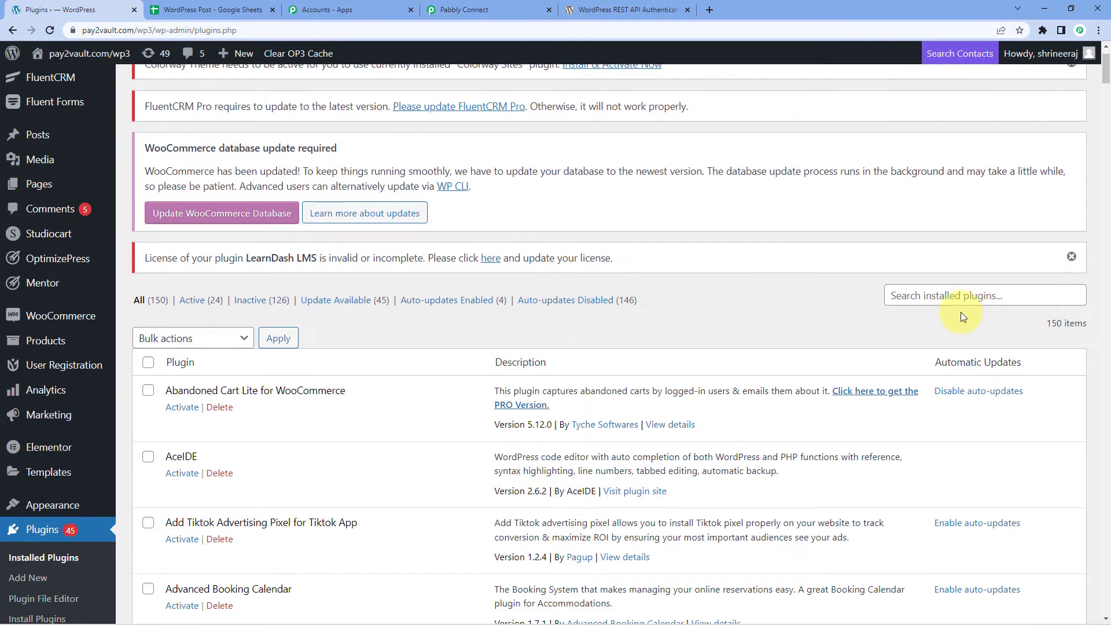
left_click(948, 292)
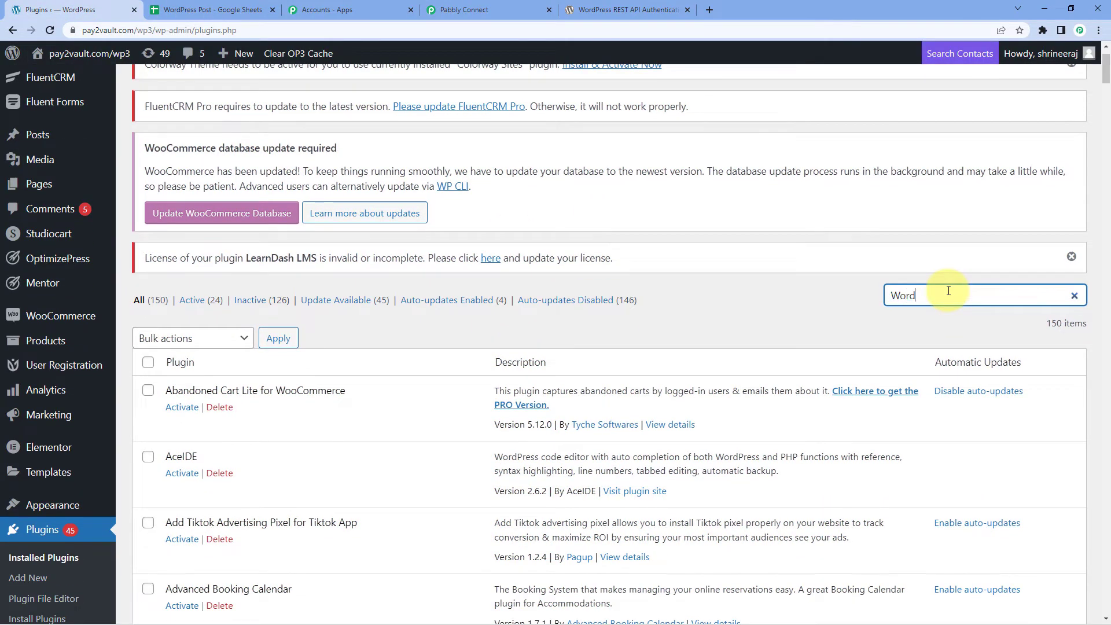
type("Wordpress REST API")
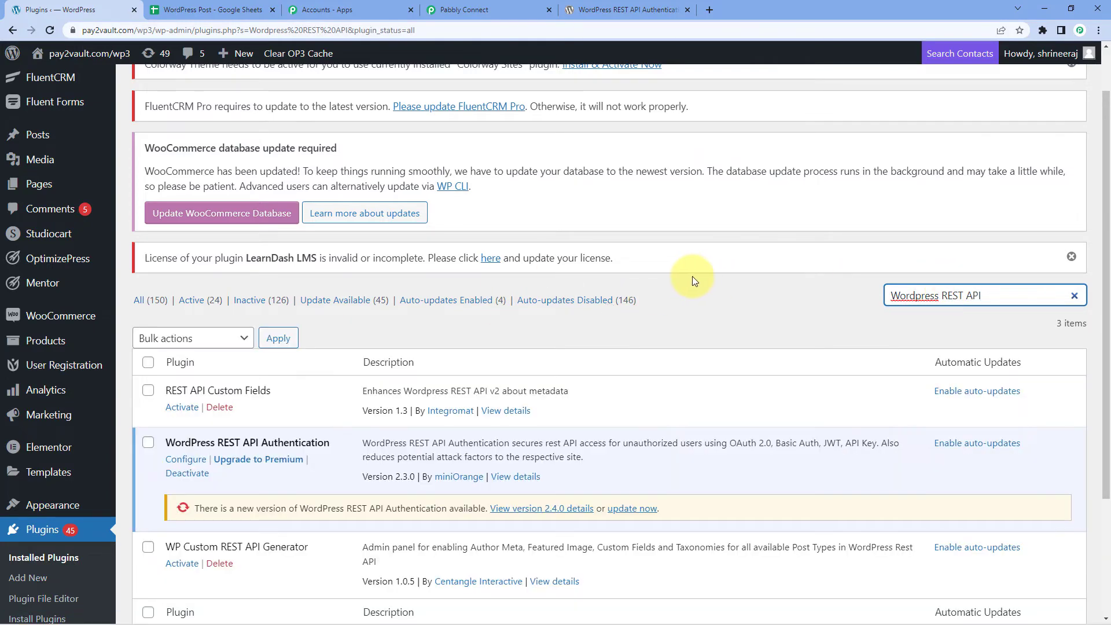
- Configure the WordPress REST API Authentication plugin for Basic Authentication using Username & Password with Base64 Encoding, and finish the setup
scroll(223, 387, "down", 2)
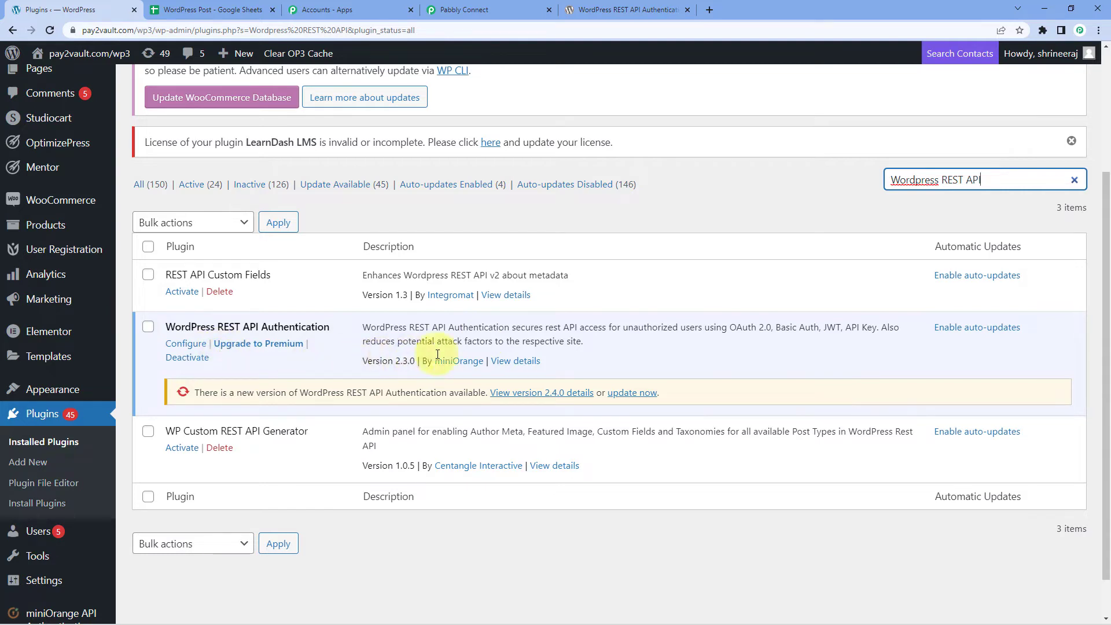
left_click(185, 346)
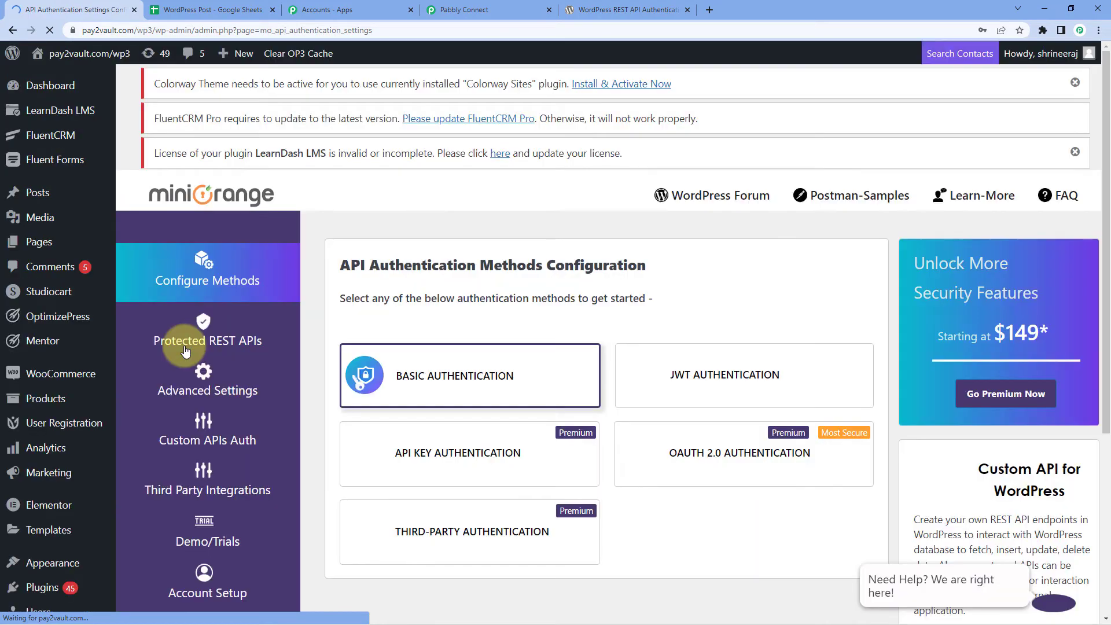
scroll(409, 289, "down", 1)
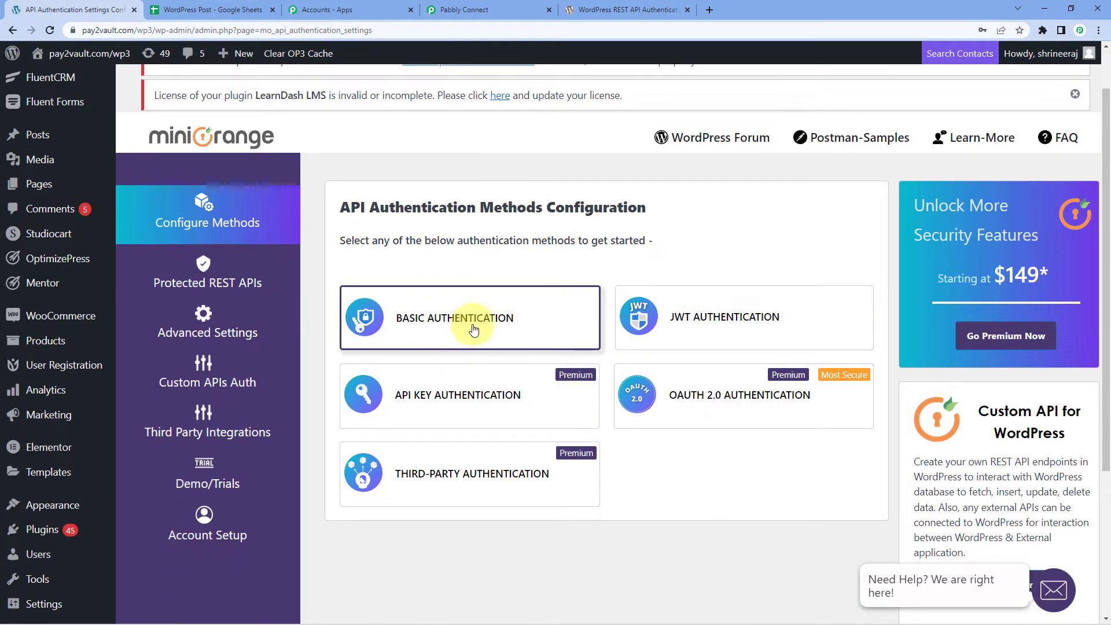
left_click(441, 331)
scroll(544, 327, "down", 2)
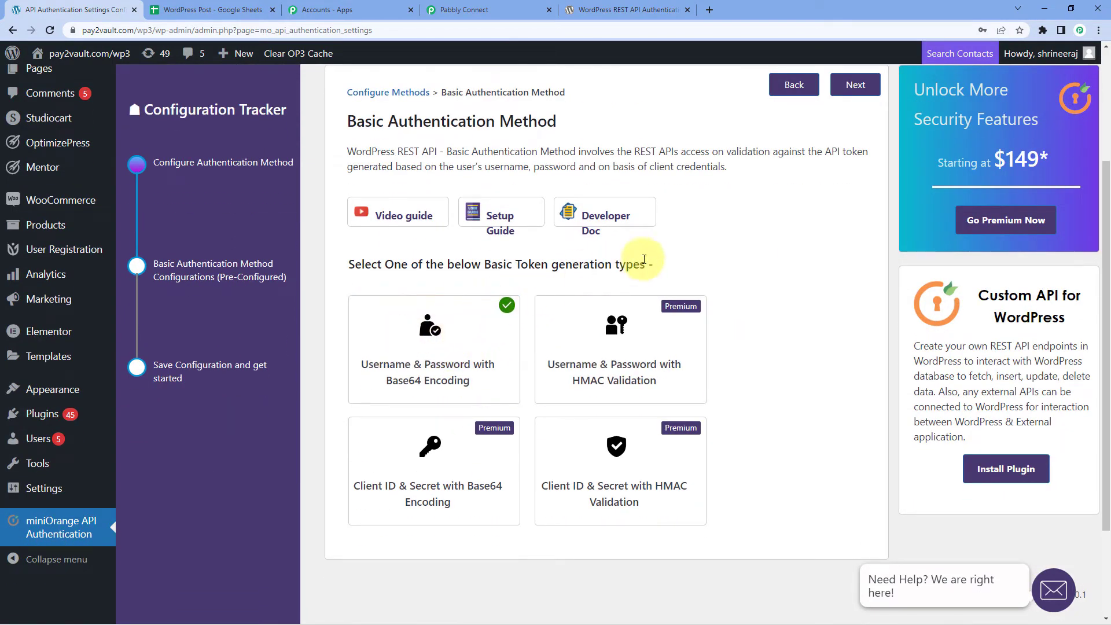
scroll(750, 220, "down", 1)
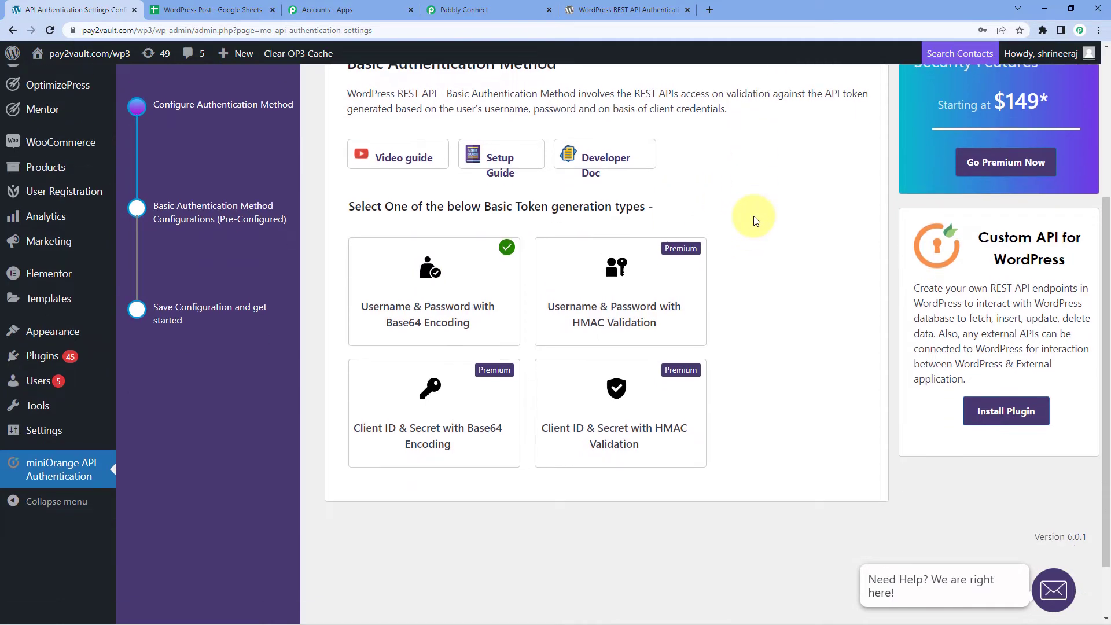
scroll(751, 220, "up", 2)
left_click(851, 145)
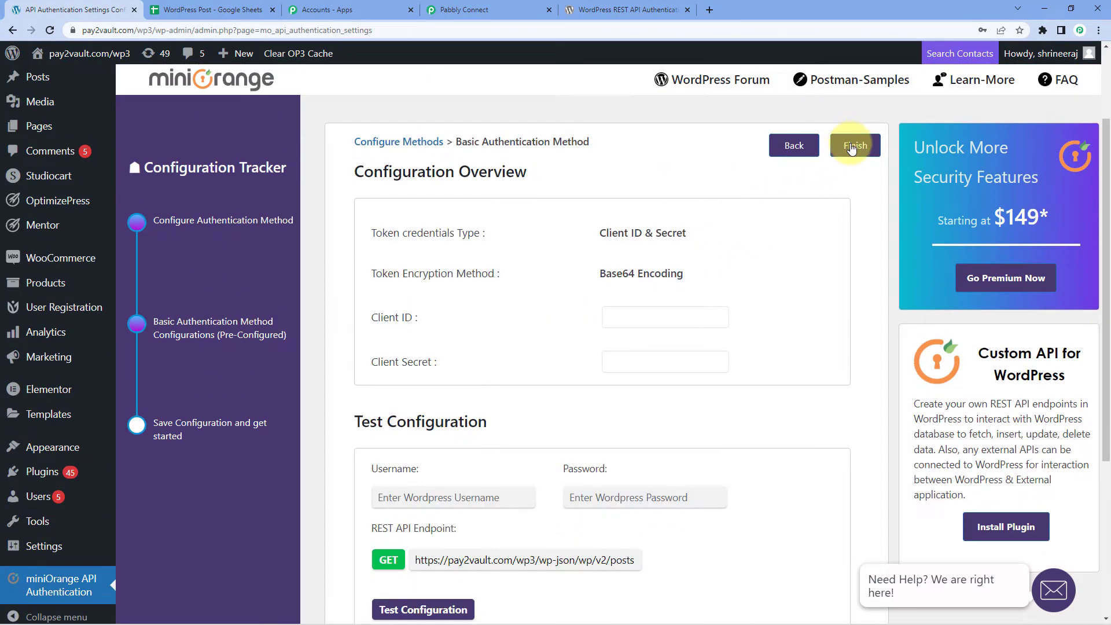
left_click(851, 146)
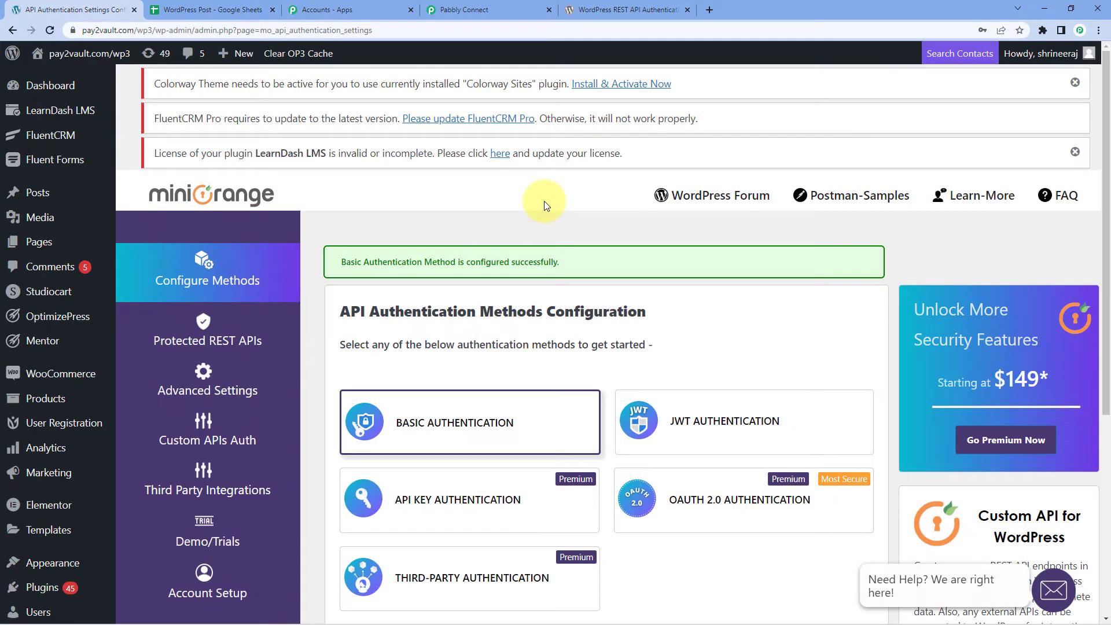
- Reopen the Basic Authentication method and review its token generation types
left_click(471, 422)
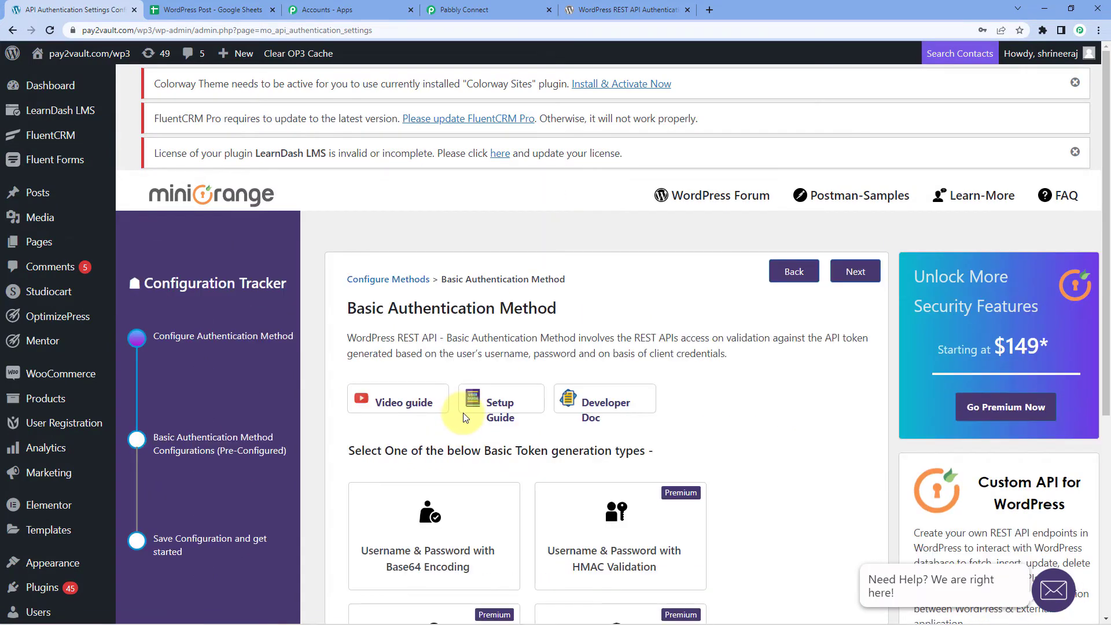
scroll(449, 469, "down", 1)
scroll(422, 112, "up", 1)
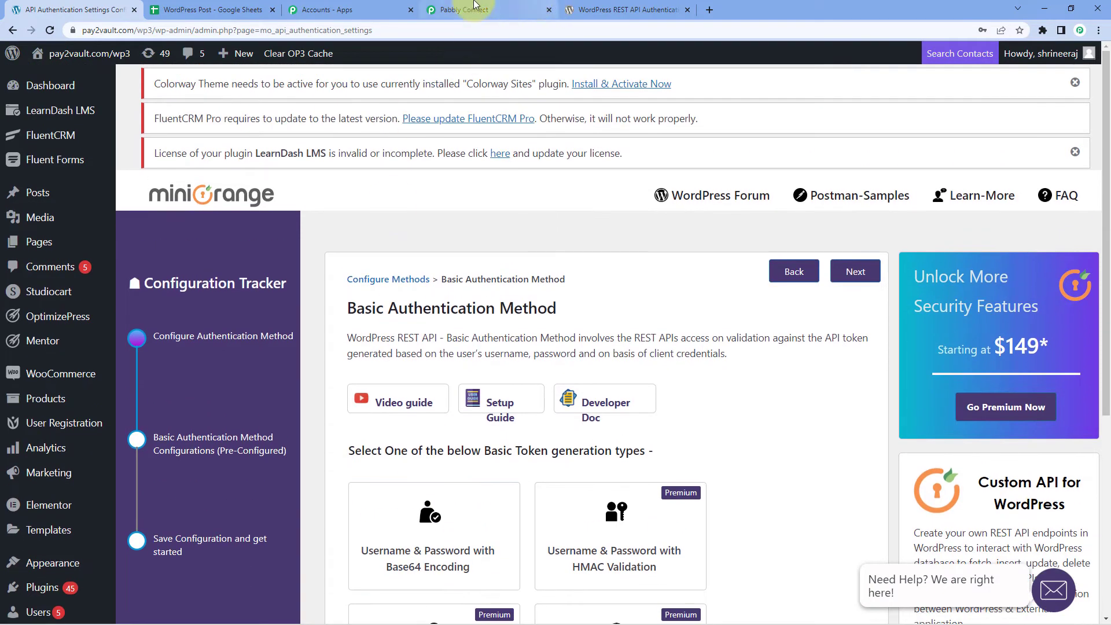
left_click(457, 9)
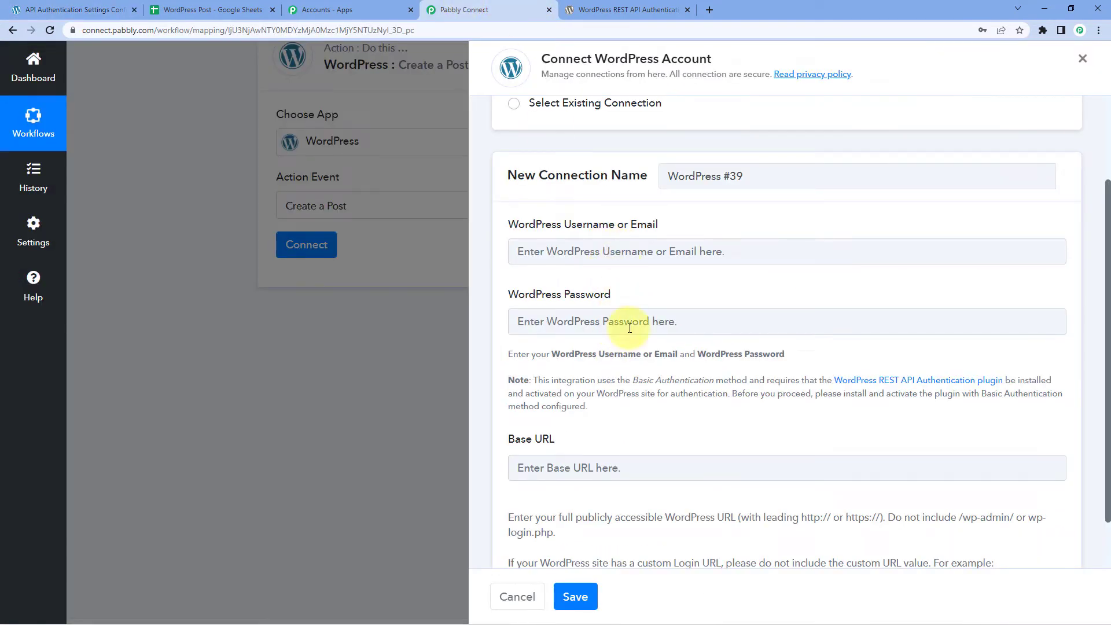
scroll(627, 254, "down", 1)
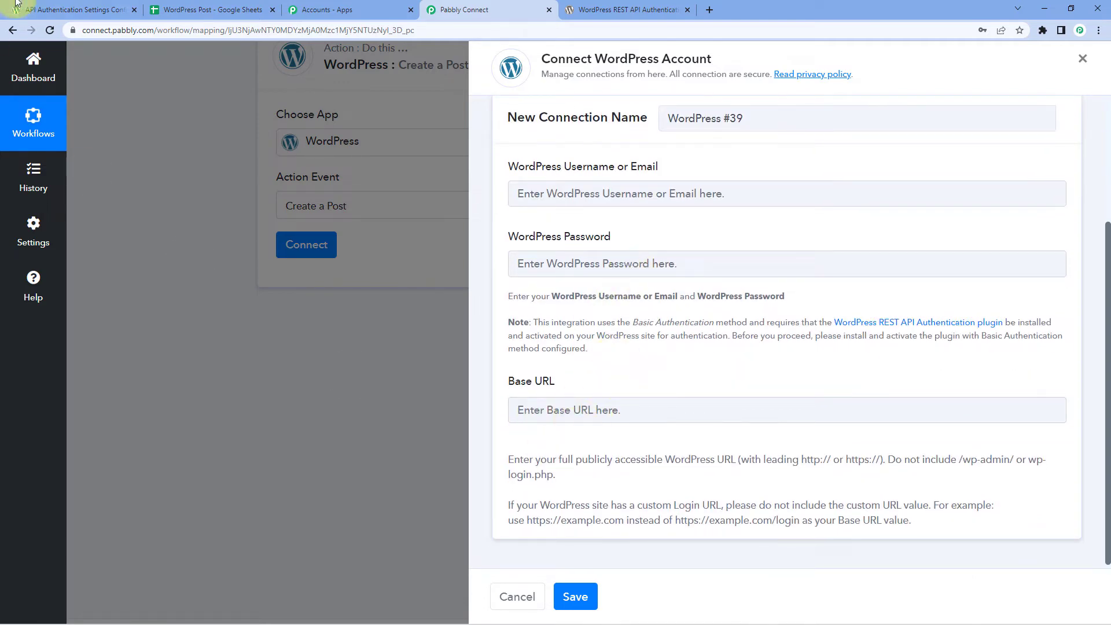
left_click(75, 10)
left_click(130, 28)
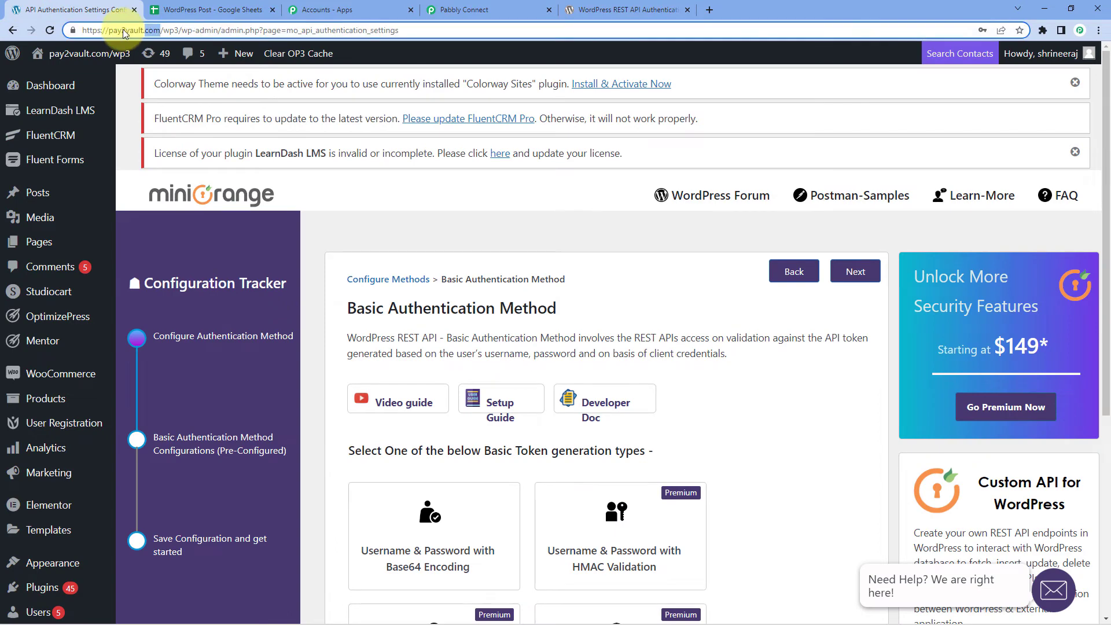
left_click_drag(144, 30, 81, 31)
right_click(111, 34)
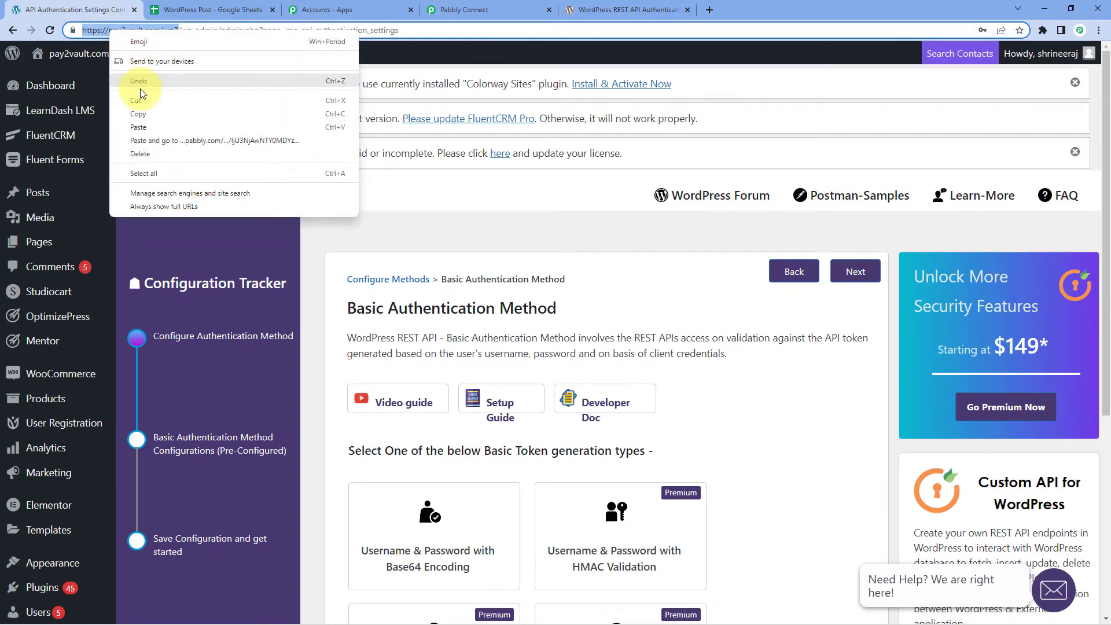
left_click(138, 113)
left_click(463, 7)
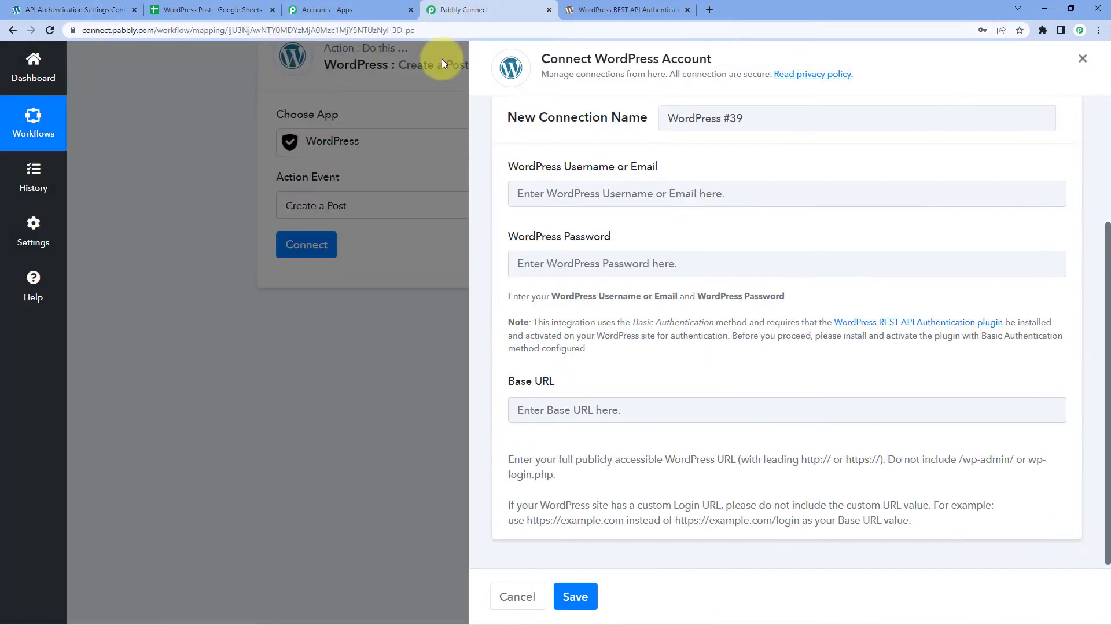
left_click(565, 408)
right_click(572, 410)
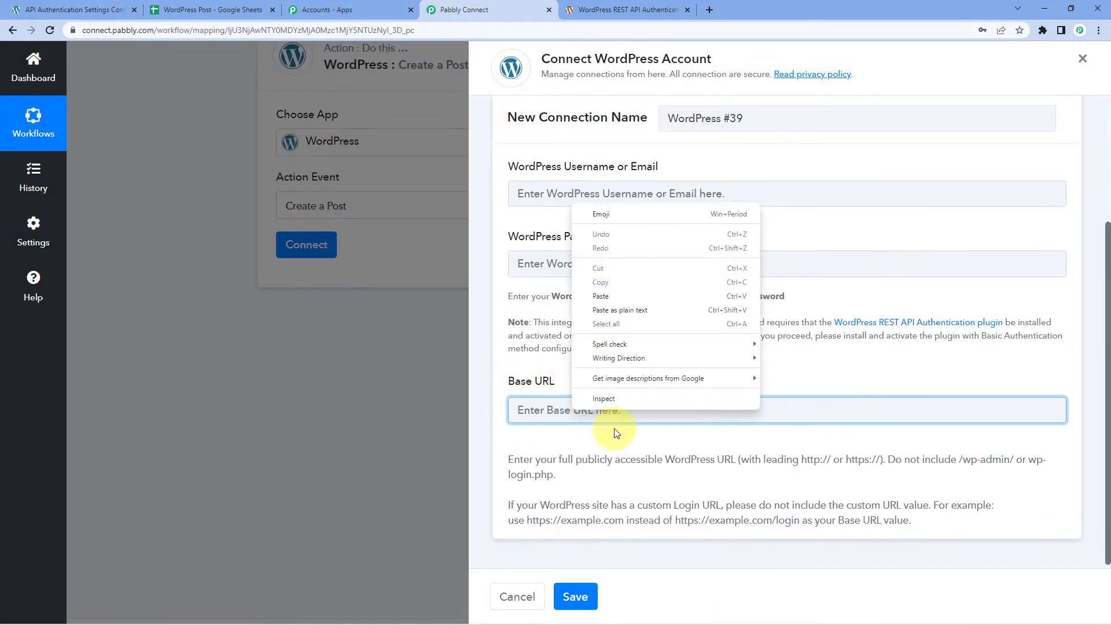
left_click(614, 295)
left_click(653, 379)
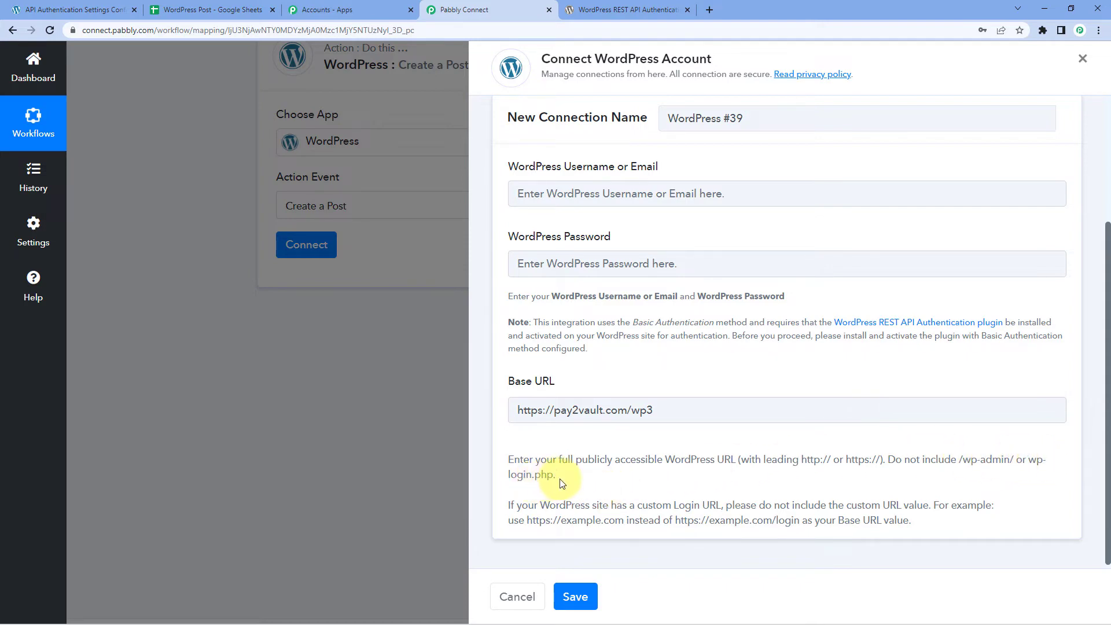
- Compare the entered Base URL with the WordPress page's address, and return to the connection form in Pabbly Connect
left_click(69, 10)
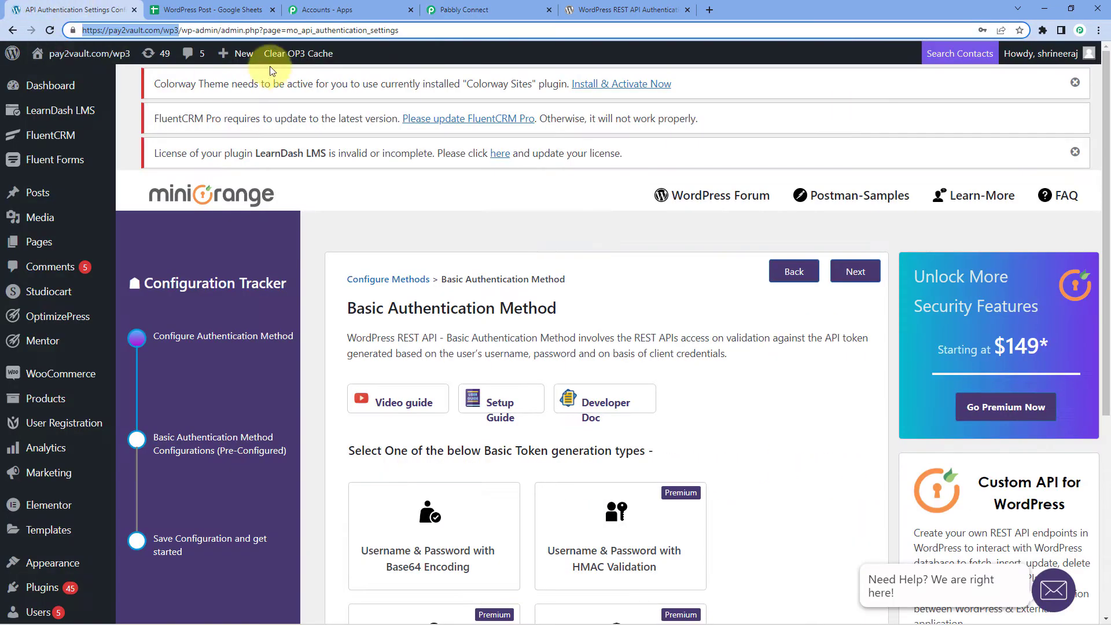
left_click(181, 30)
mouse_move(182, 32)
left_mouse_down()
mouse_move(219, 26)
mouse_move(179, 19)
mouse_move(215, 25)
mouse_move(179, 29)
left_mouse_up()
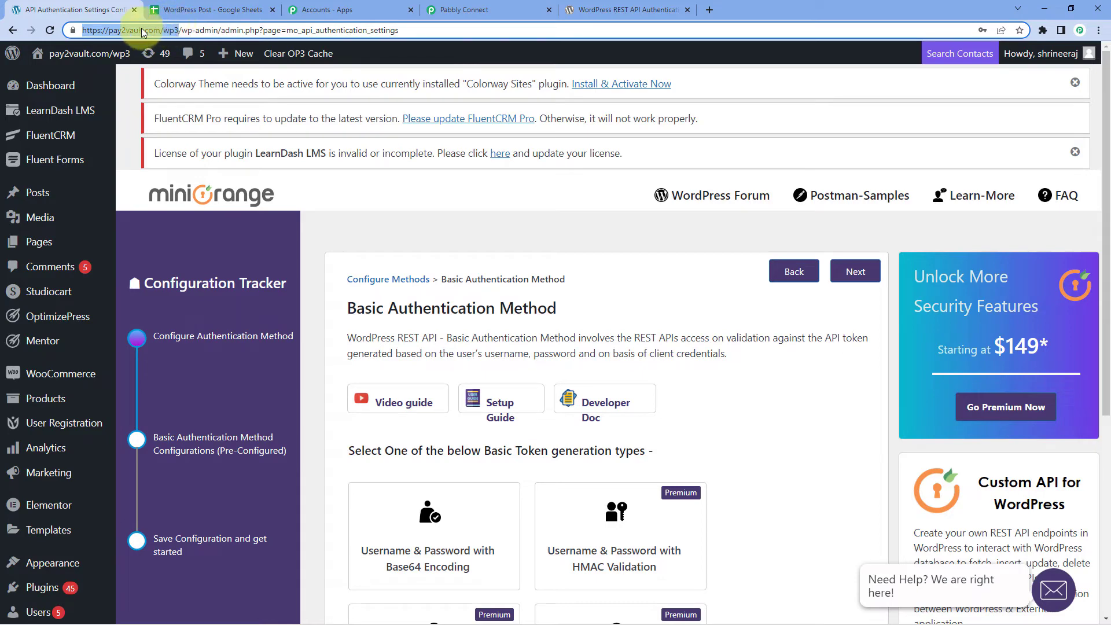
left_click(460, 9)
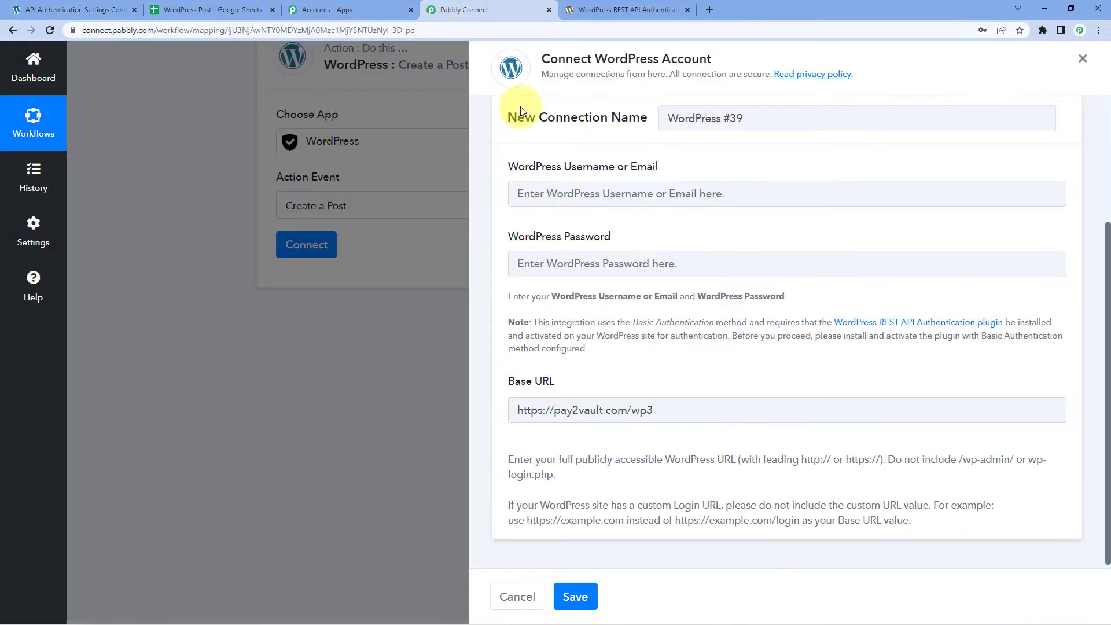
scroll(595, 292, "up", 1)
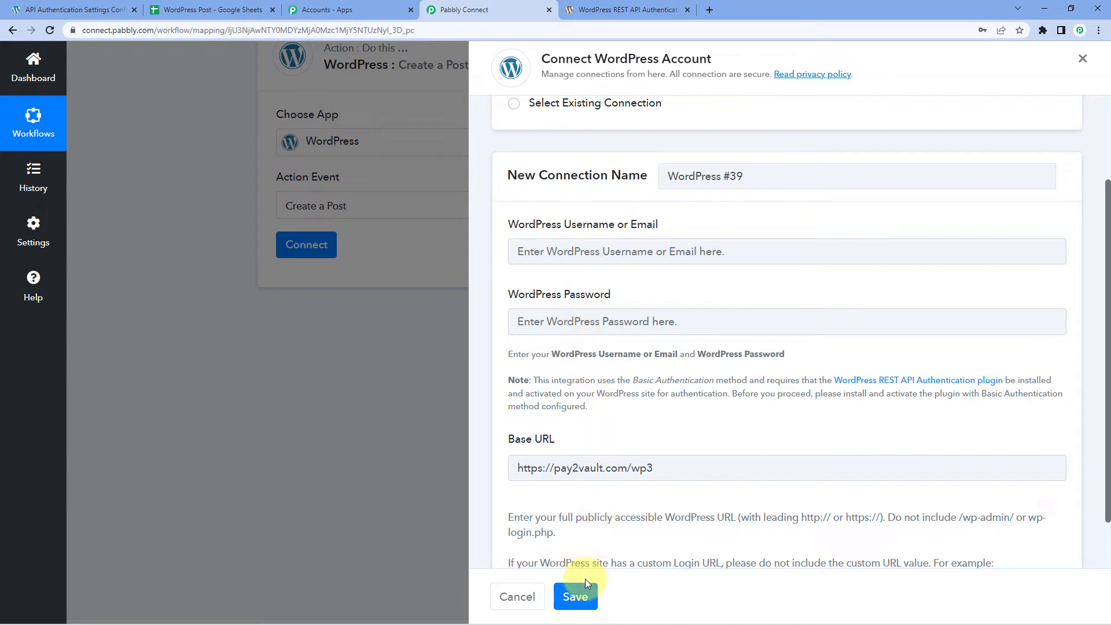
- Switch the WordPress action to the existing connection WordPress #38 and save it
scroll(611, 396, "up", 2)
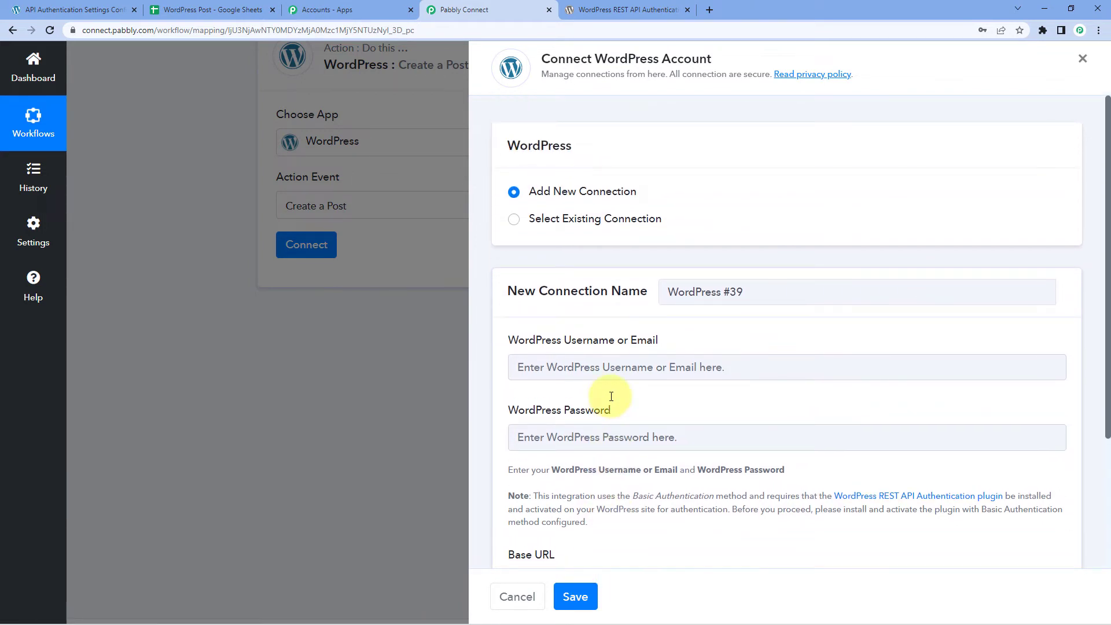
left_click(514, 220)
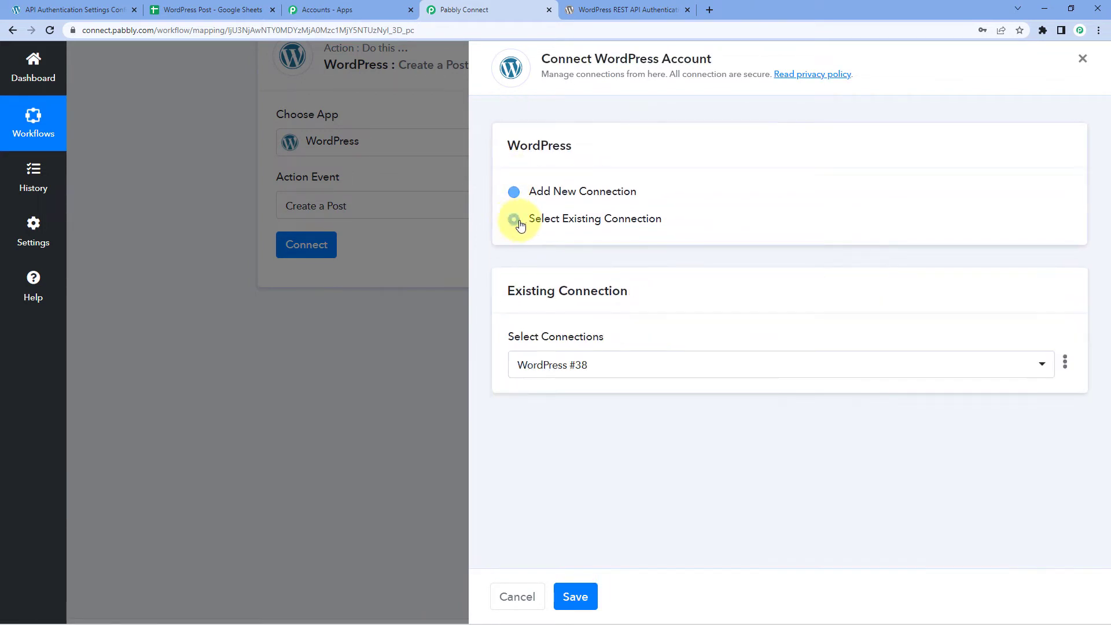
left_click(575, 596)
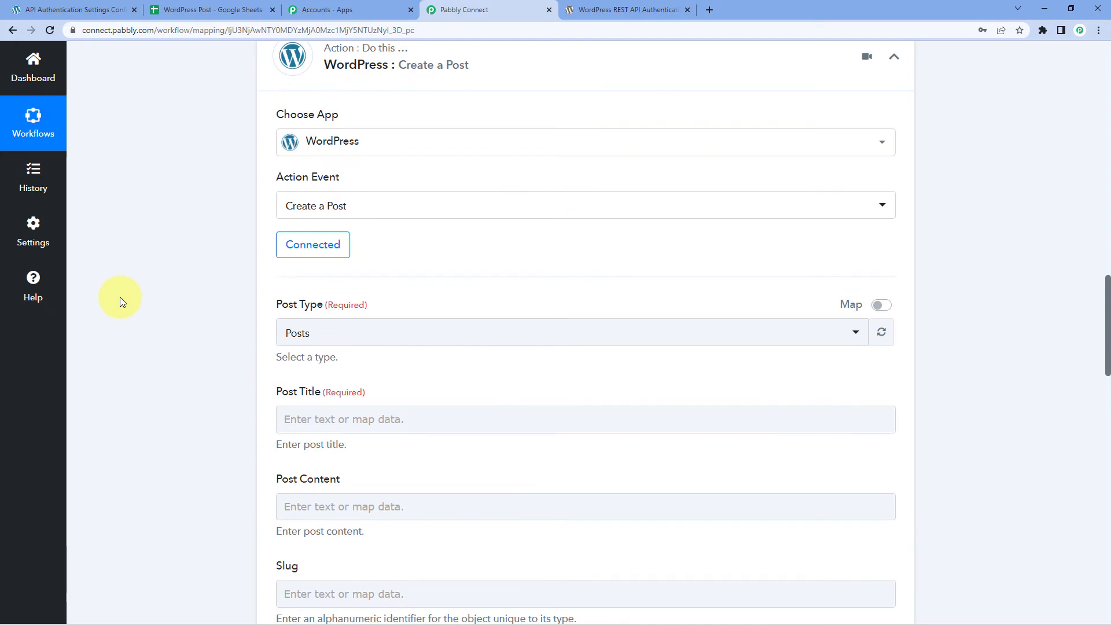
- Review the available post types for the WordPress action and choose Posts
scroll(120, 297, "down", 2)
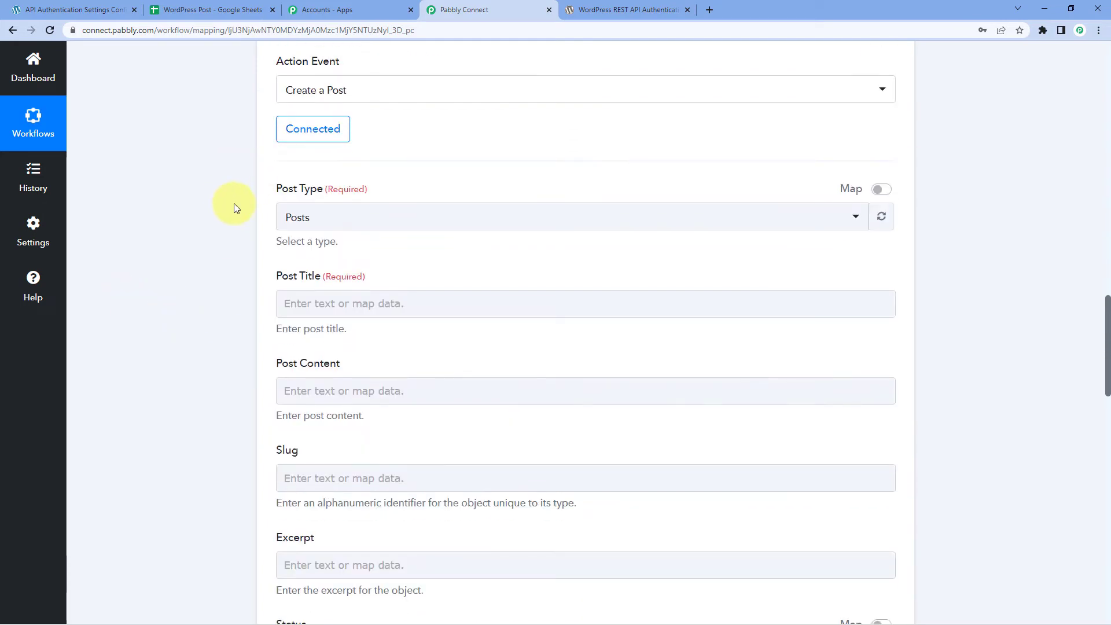
left_click(390, 219)
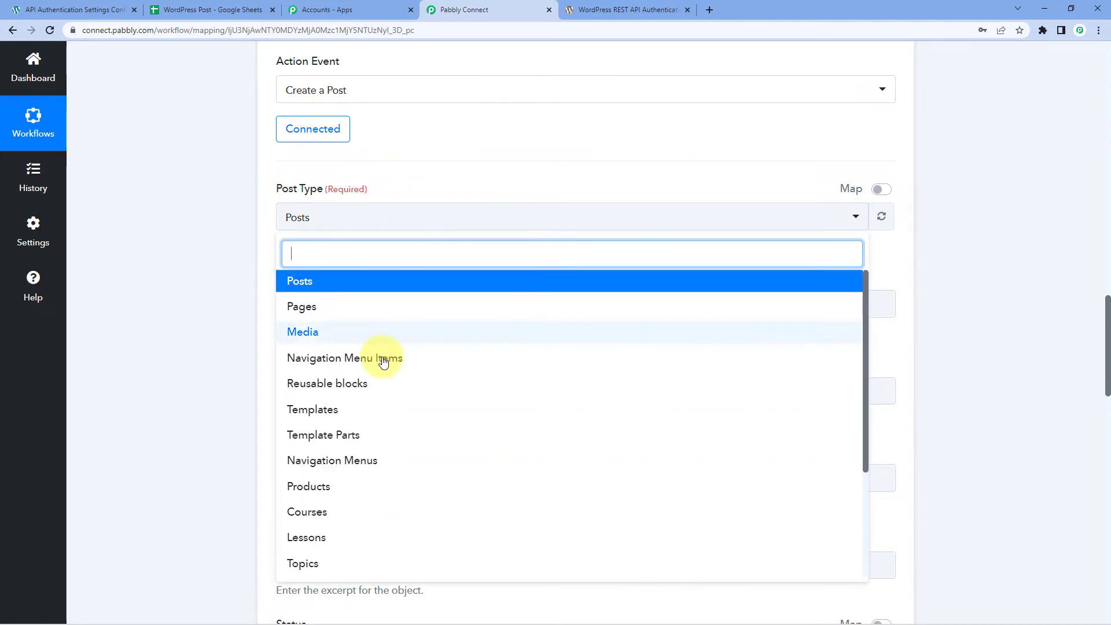
scroll(382, 347, "down", 1)
scroll(352, 394, "down", 2)
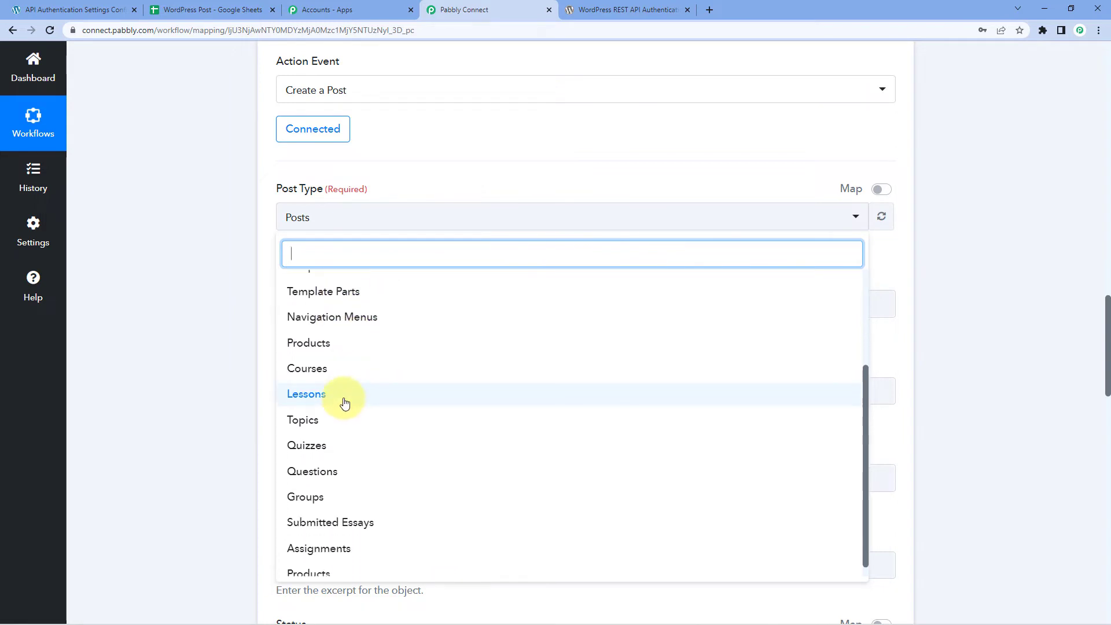
scroll(347, 359, "up", 3)
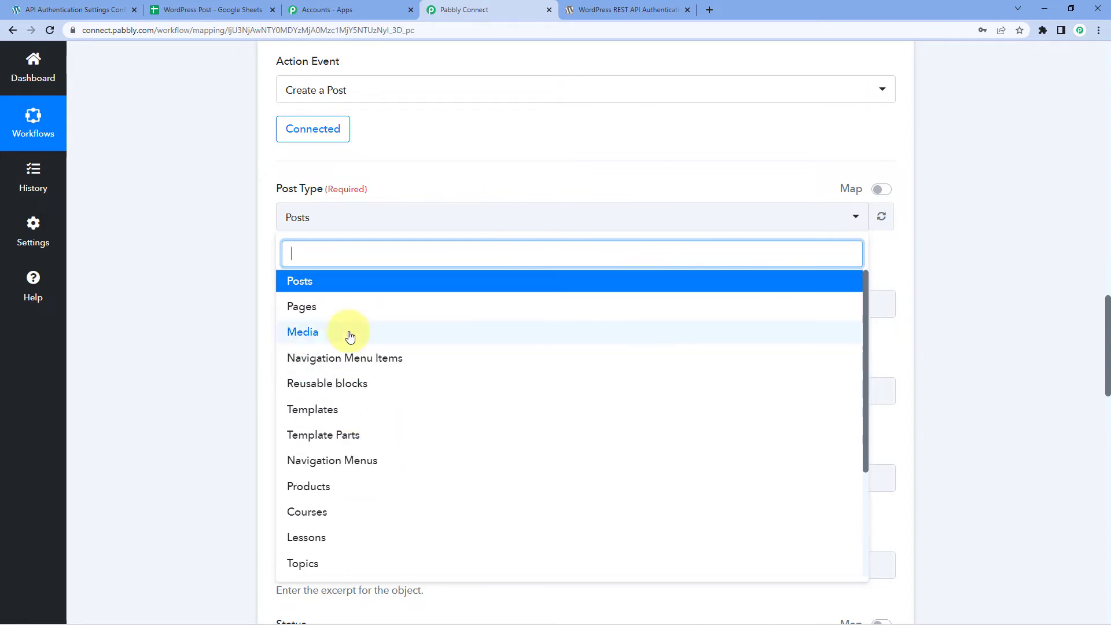
left_click(333, 283)
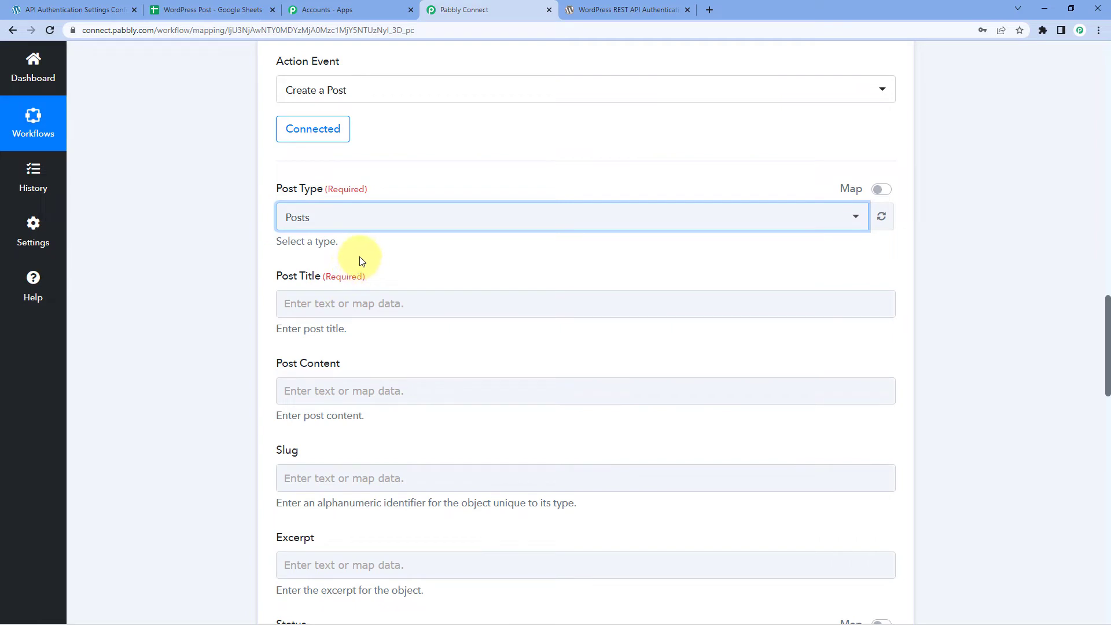
left_click(239, 270)
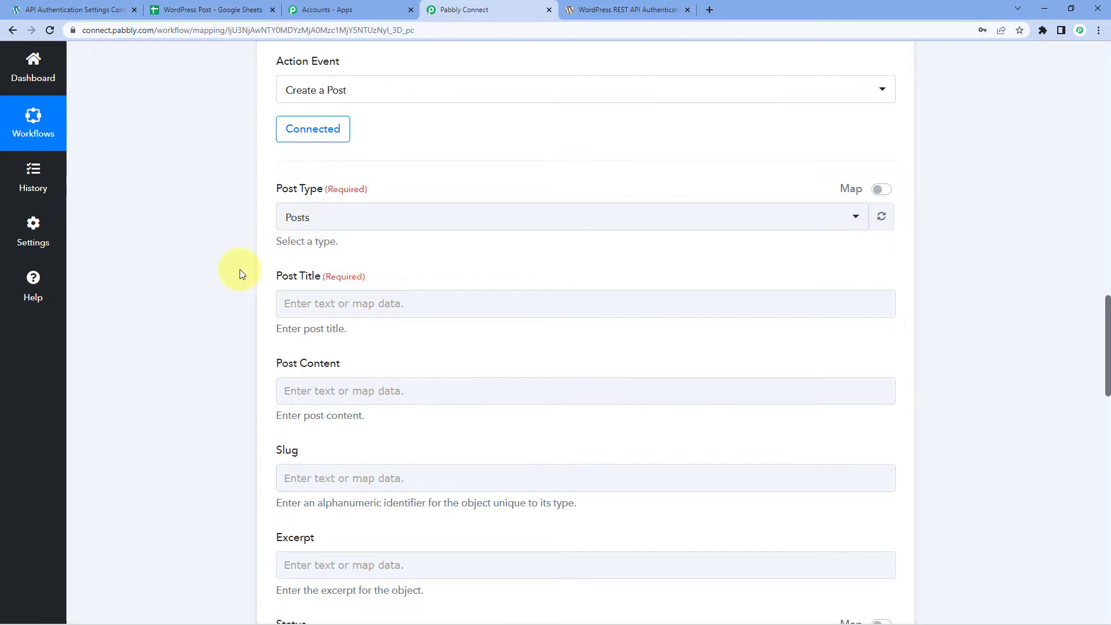
- Look through the Post Type options once more and close the list without changing the selection
left_click(371, 220)
scroll(330, 365, "down", 4)
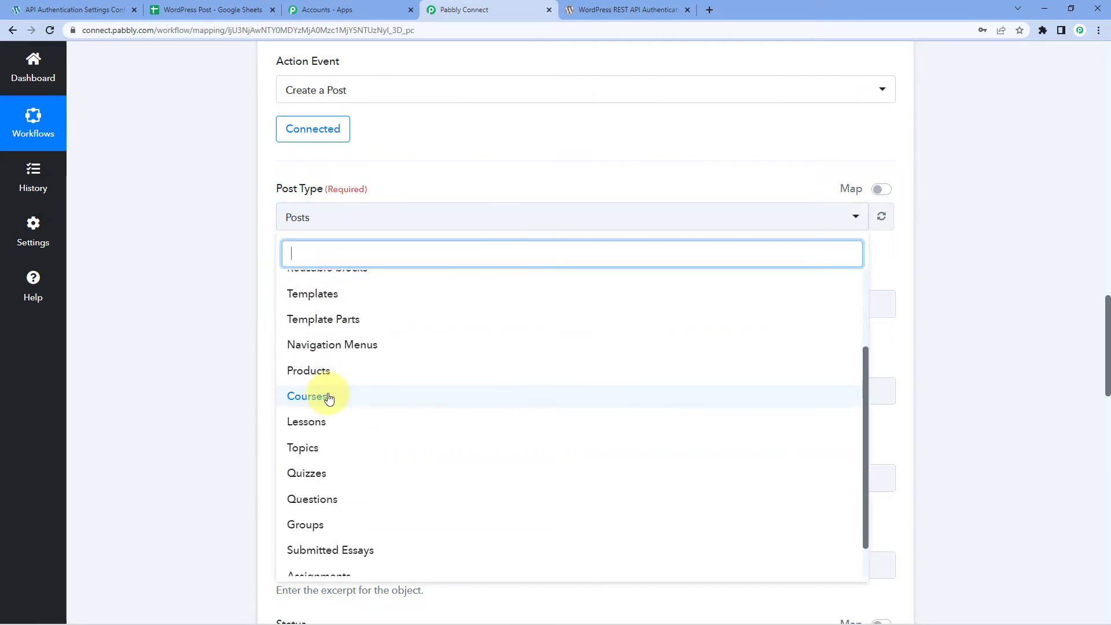
scroll(329, 398, "down", 1)
scroll(323, 409, "up", 5)
left_click(209, 288)
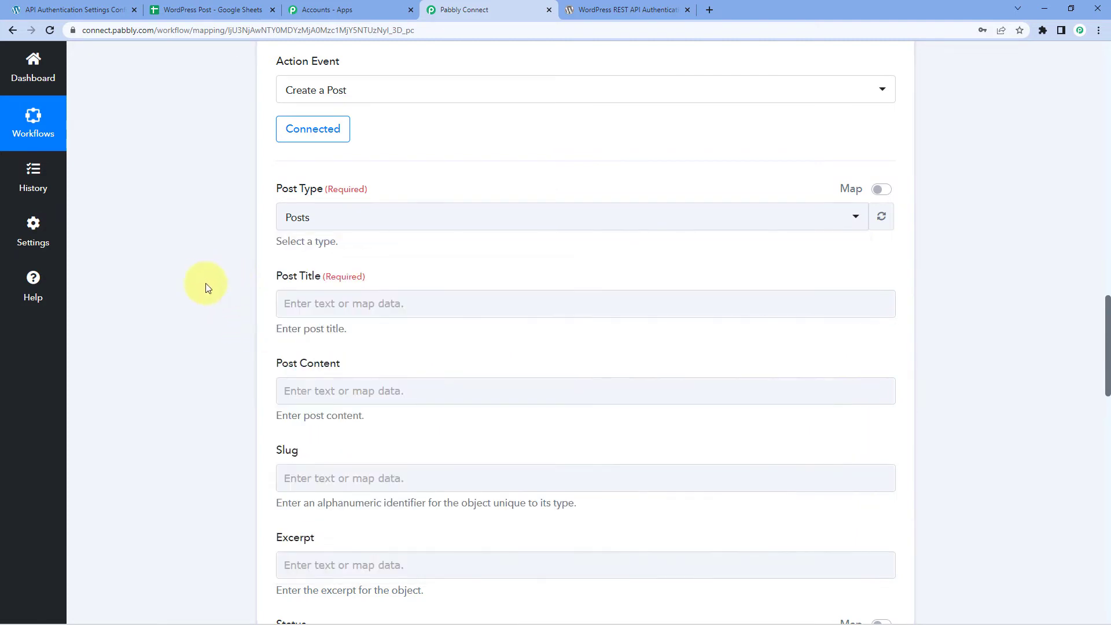
- Check the post title in the Google Sheets file, and compare it with the Post Title value in Pabbly Connect's captured trigger response
scroll(355, 237, "down", 2)
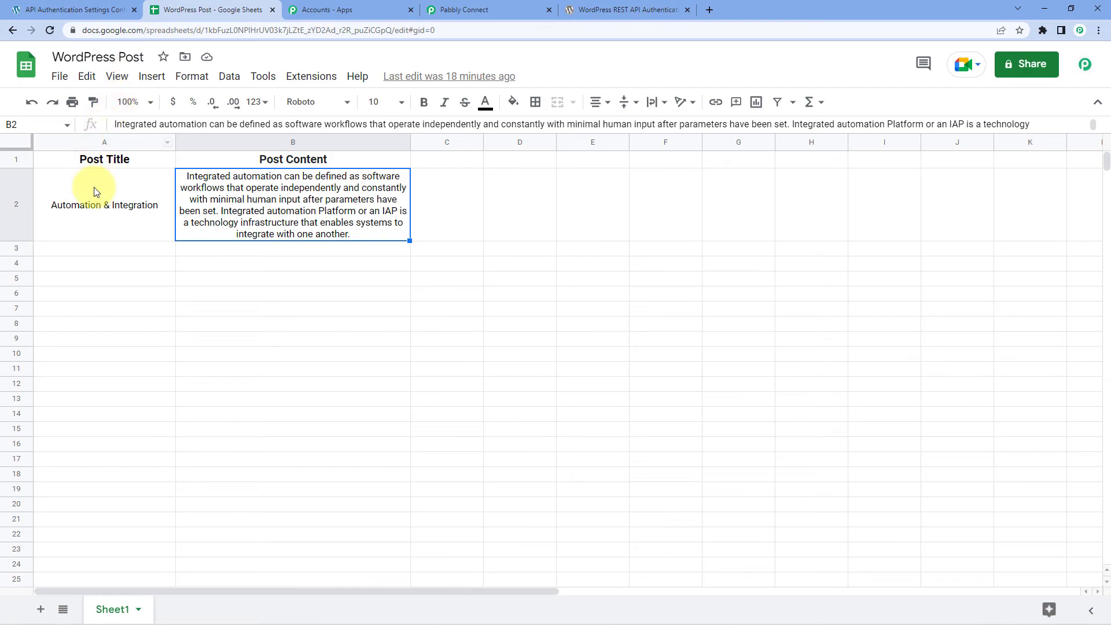
left_click(94, 187)
left_click(457, 10)
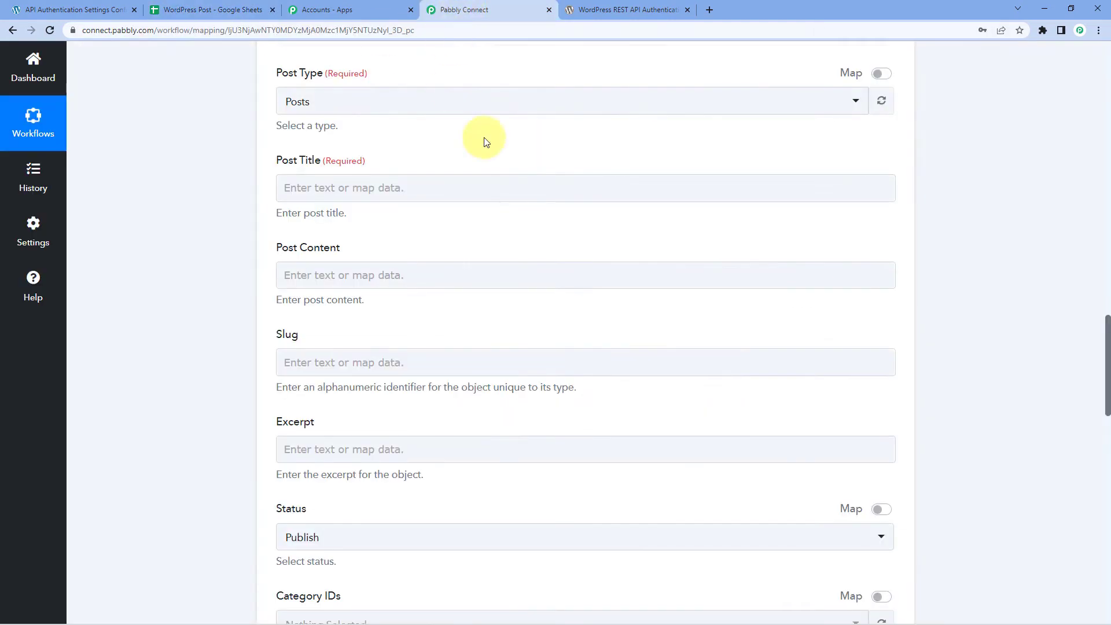
scroll(551, 200, "up", 12)
scroll(594, 227, "up", 3)
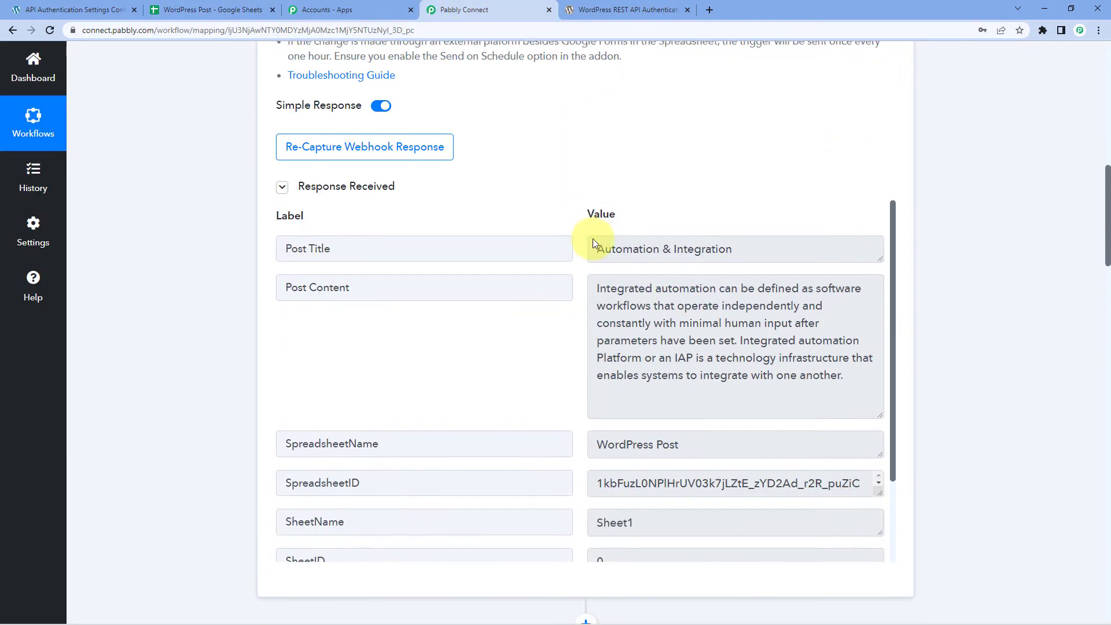
triple_click(750, 248)
left_click(550, 203)
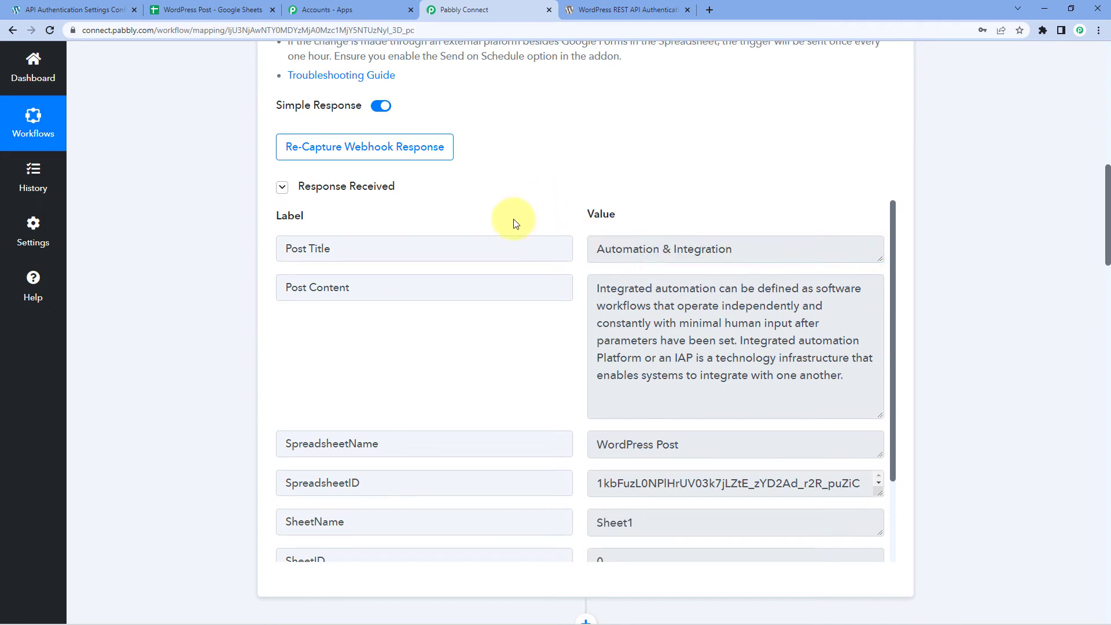
left_click(768, 253)
left_click_drag(768, 253, 582, 244)
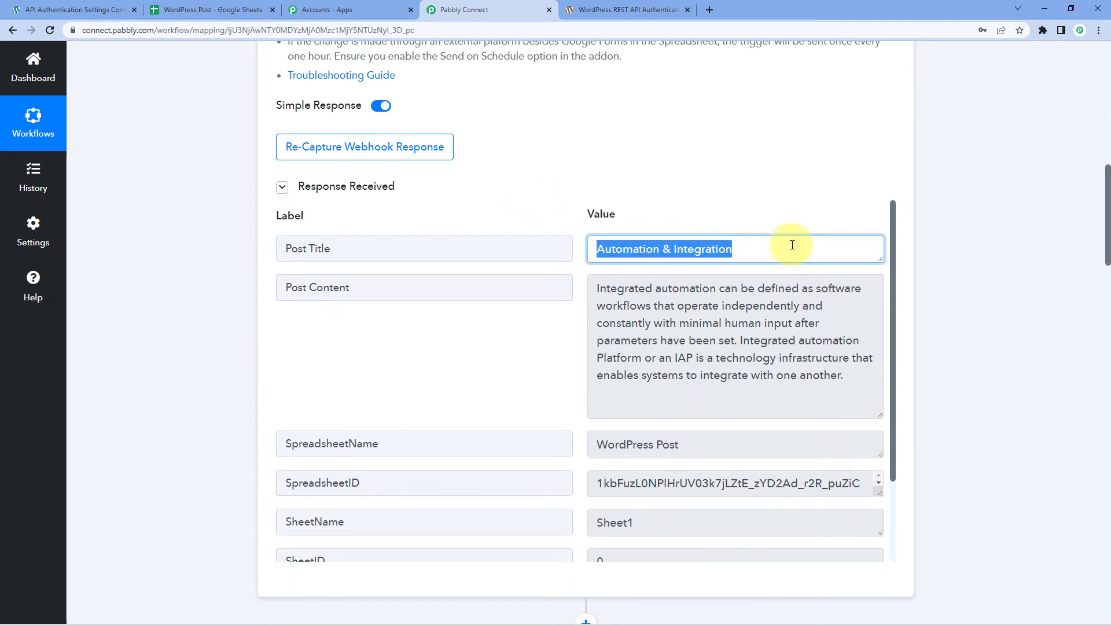
left_click(441, 236)
scroll(169, 245, "down", 15)
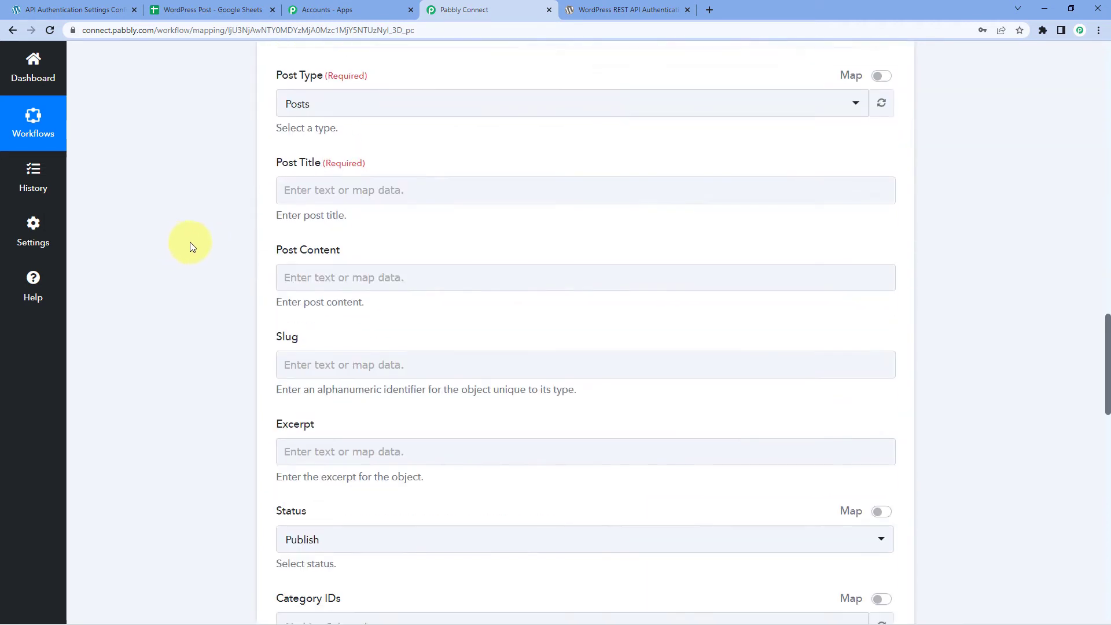
- Map the WordPress action's Post Title to the Post Title value from the Google Sheets trigger
left_click(320, 175)
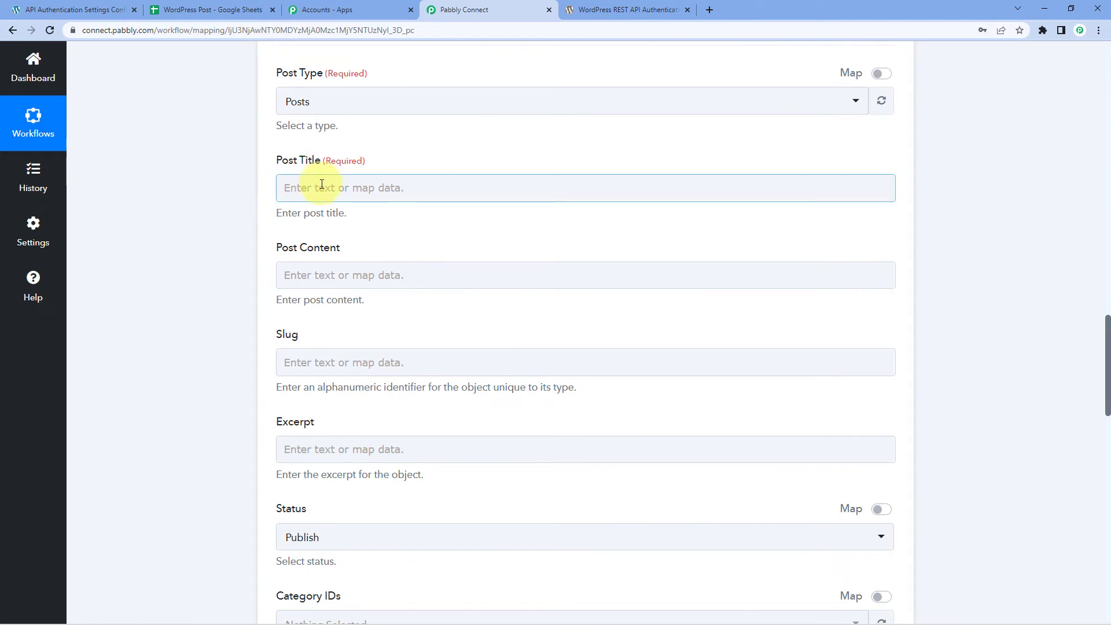
left_click(322, 183)
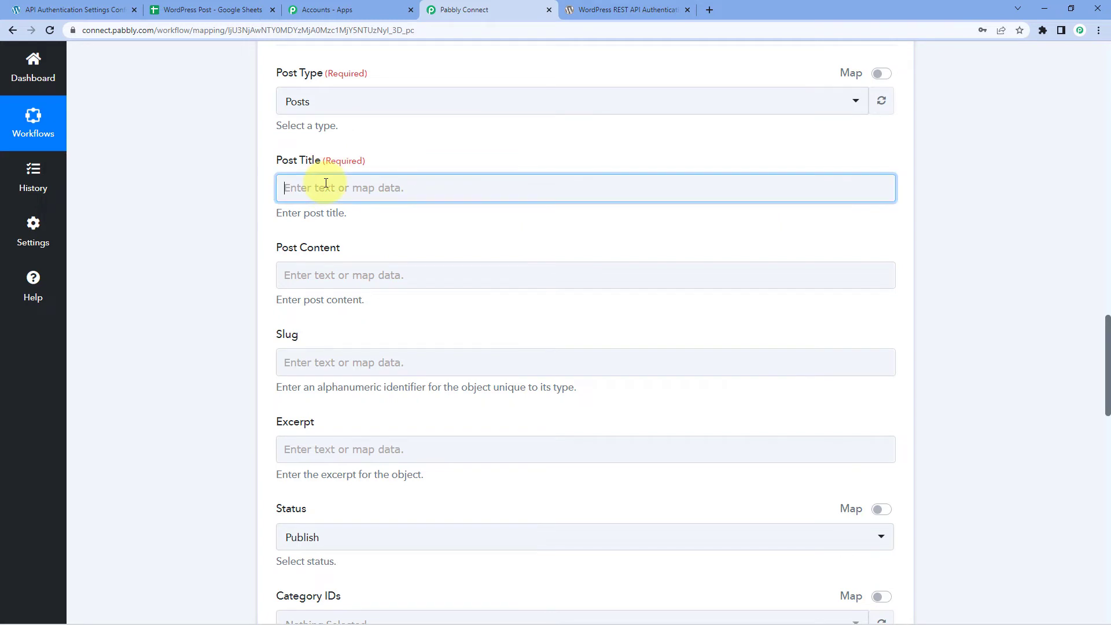
left_click(340, 291)
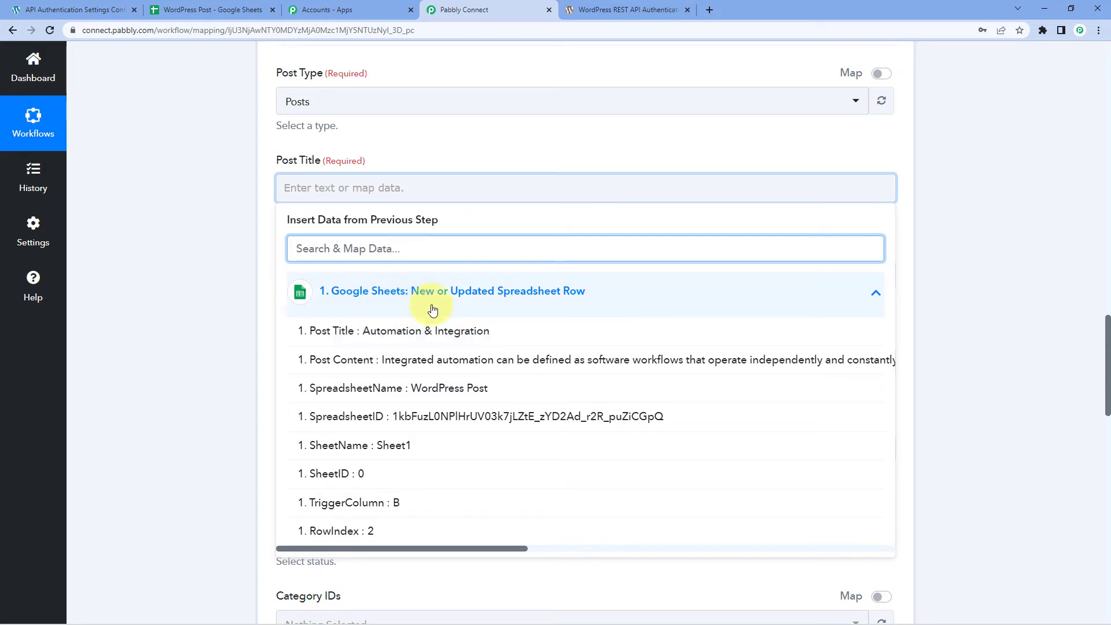
left_click(364, 332)
left_click(237, 264)
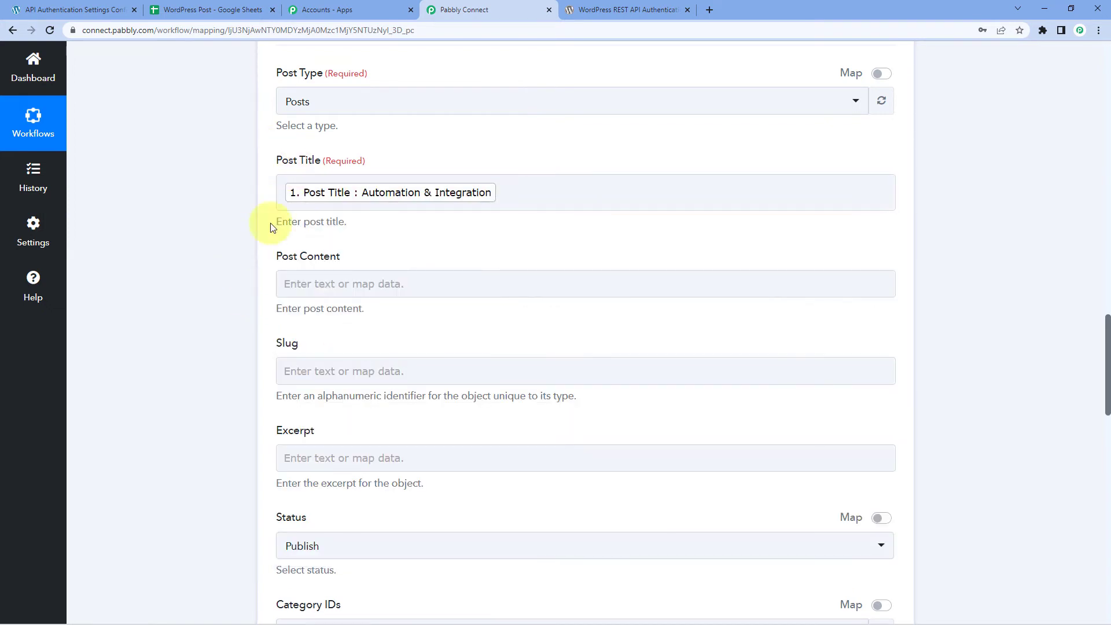
- Look at the next empty row in the Google Sheets file, and return to the Post Content field in Pabbly Connect
left_click(186, 9)
left_click(97, 248)
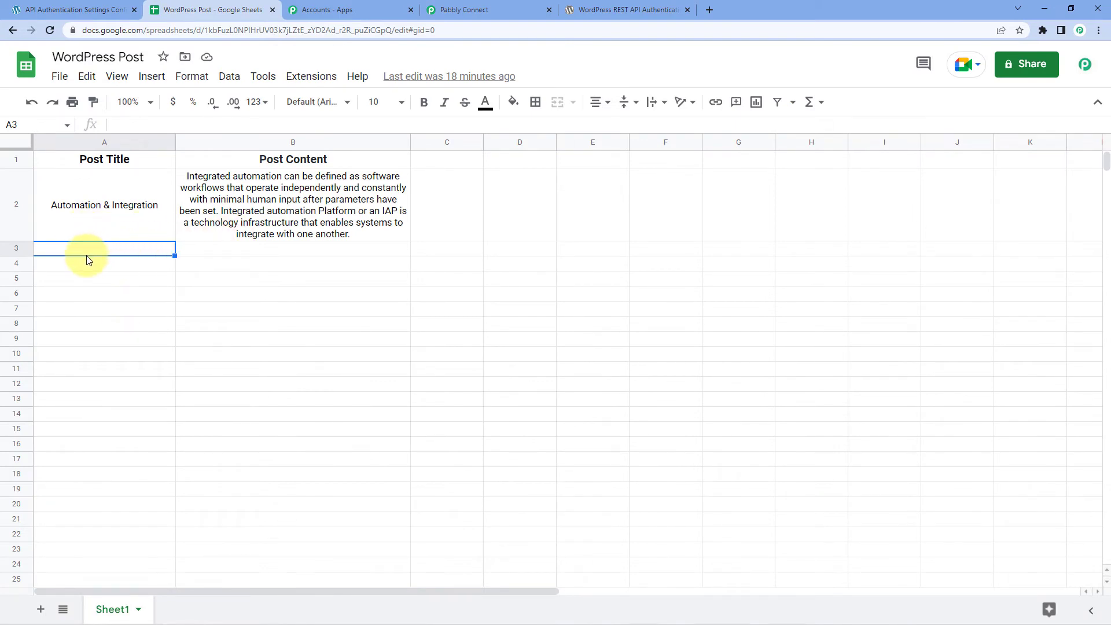
left_click(480, 9)
left_click(333, 284)
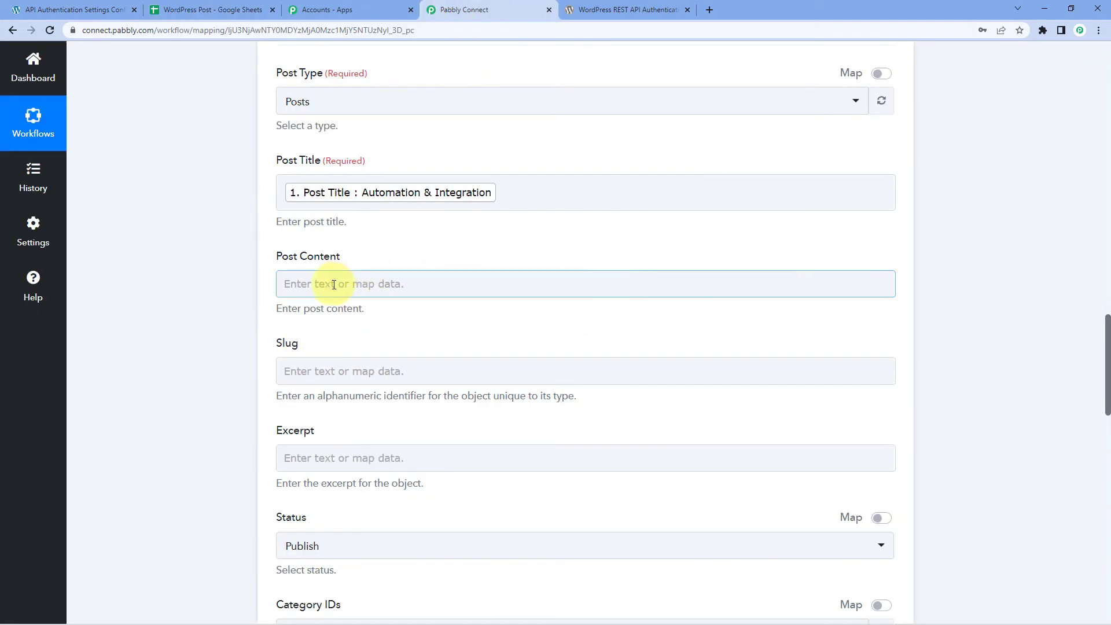
left_click(324, 265)
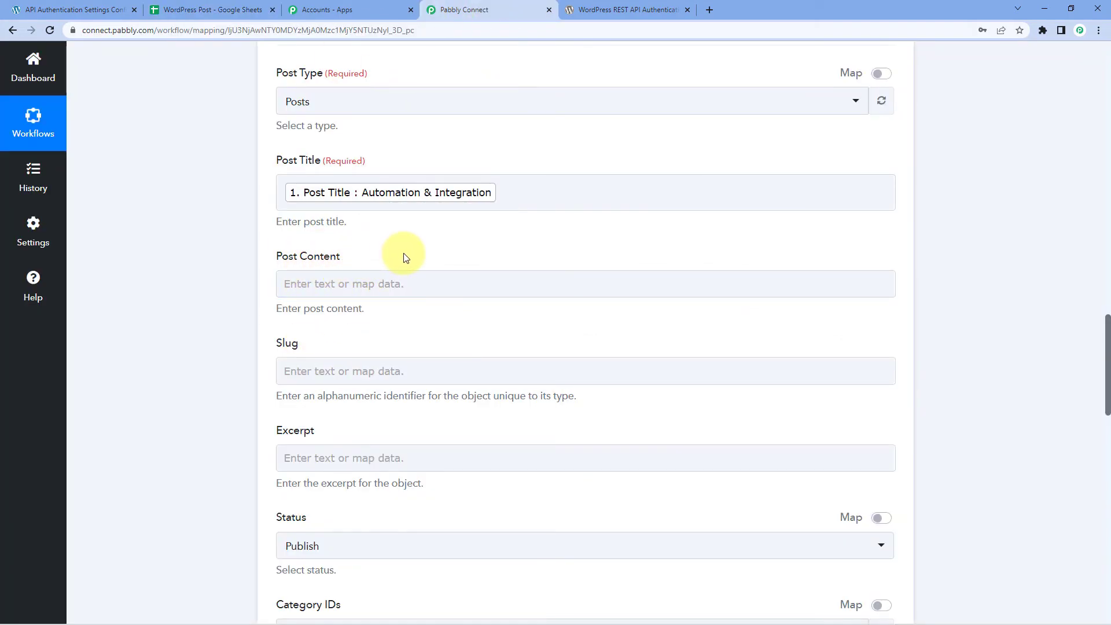
- Examine the Post Content value in the captured Google Sheets response, and return to the WordPress post fields
scroll(521, 249, "up", 15)
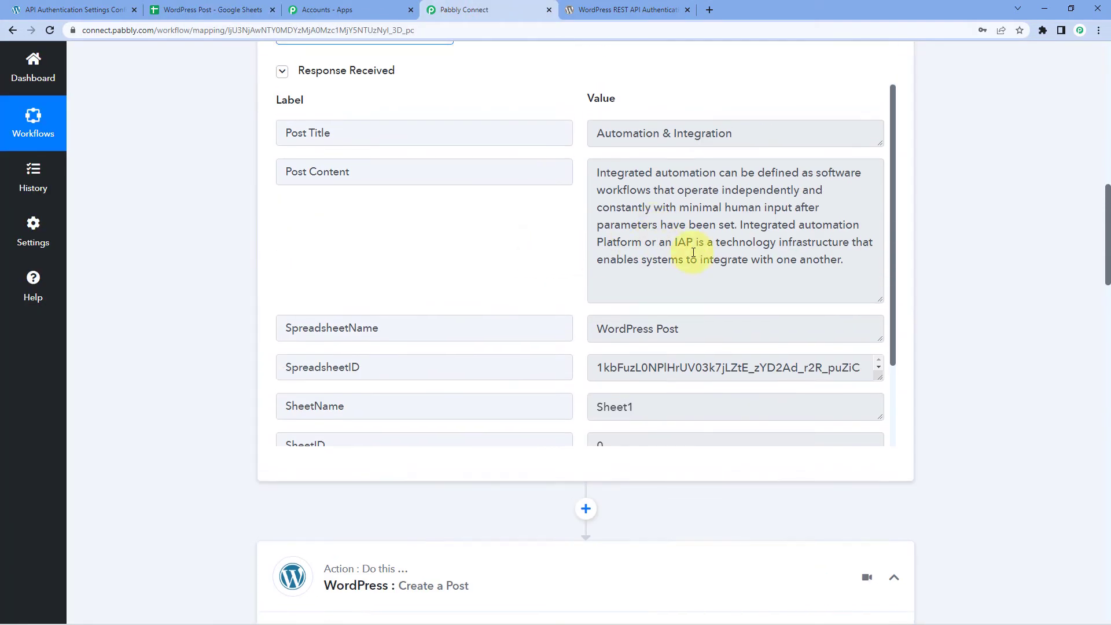
left_click(848, 263)
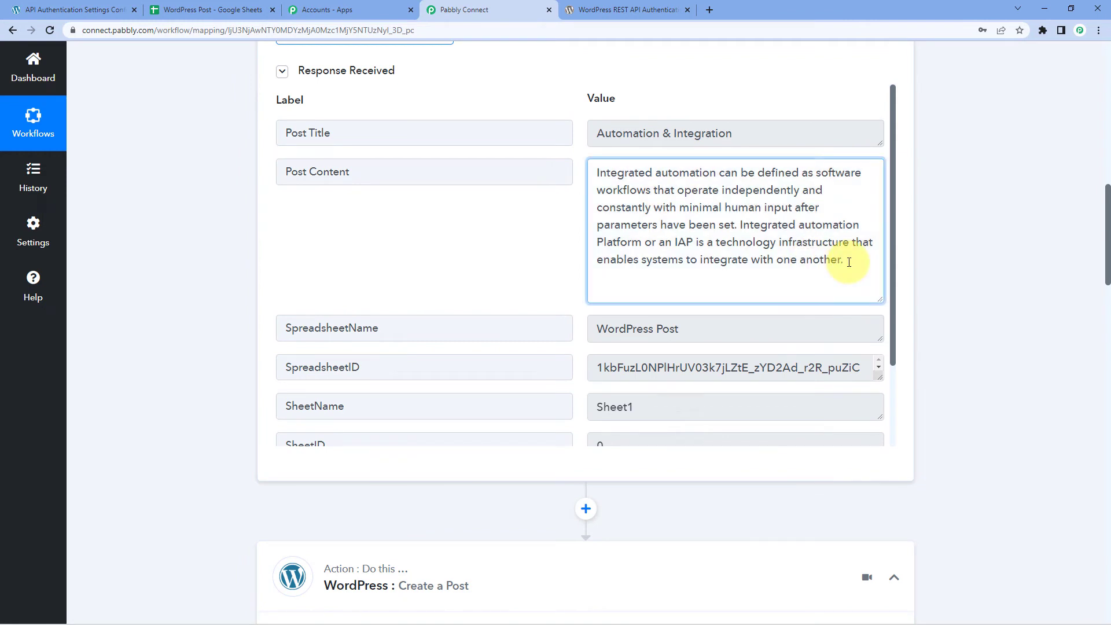
left_click_drag(848, 263, 596, 165)
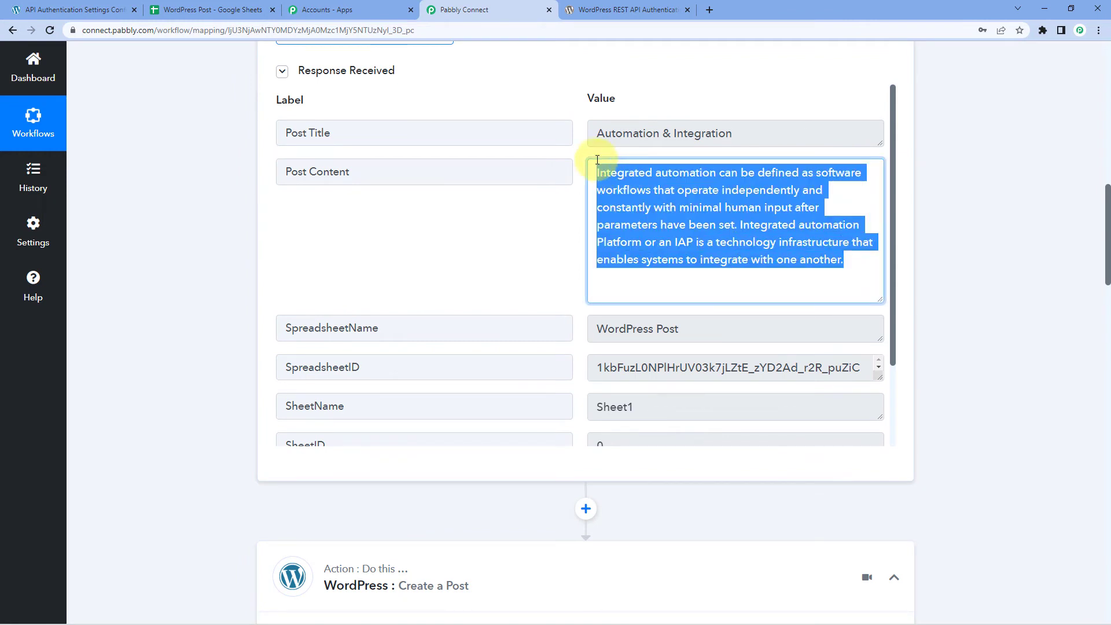
left_click(575, 199)
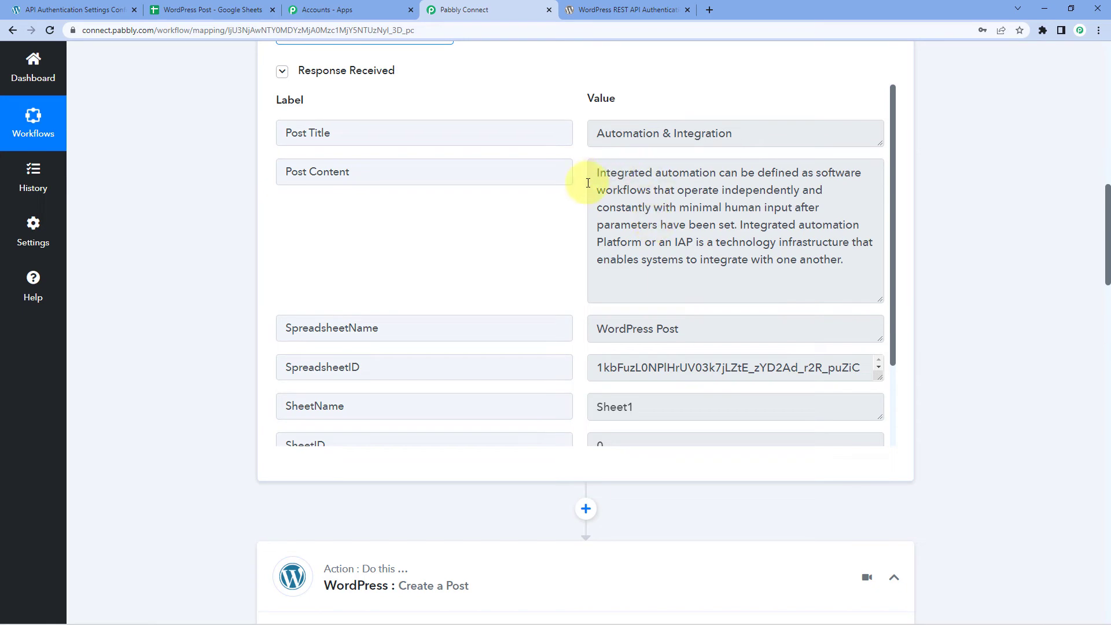
scroll(211, 287, "down", 10)
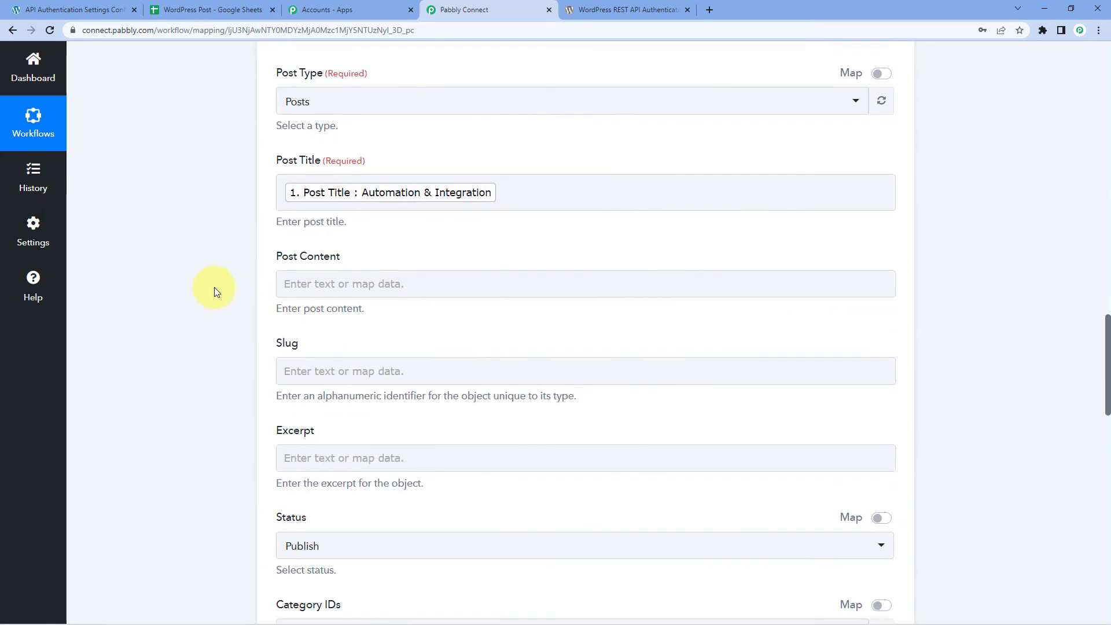
- Map the WordPress action's Post Content to the Post Content value from the Google Sheets trigger
scroll(214, 287, "down", 3)
scroll(293, 211, "up", 4)
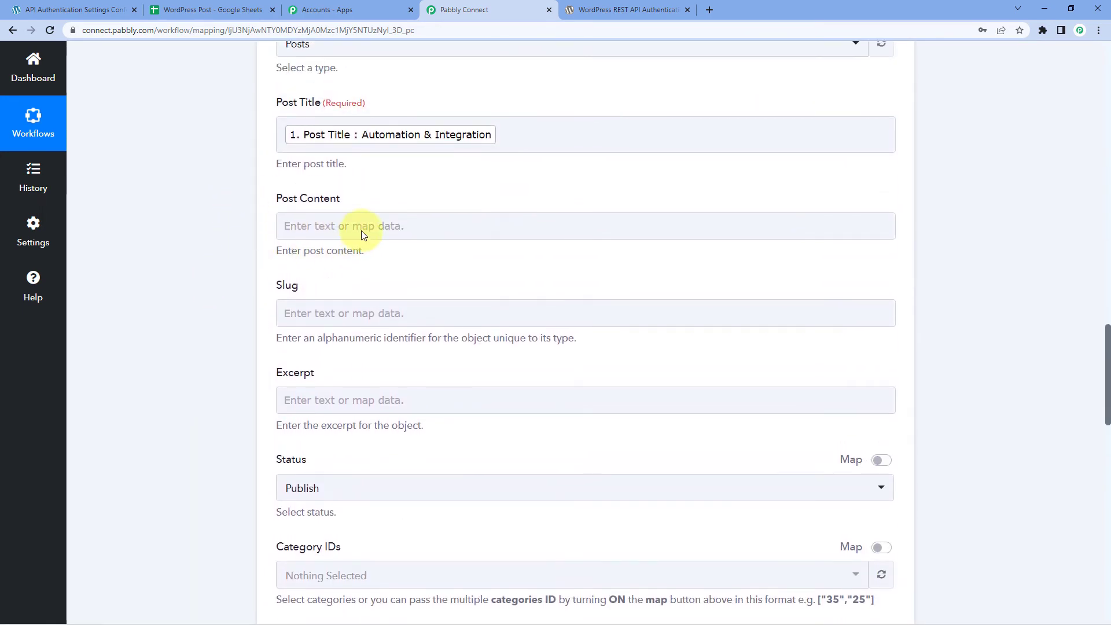
left_click(292, 225)
left_click(393, 334)
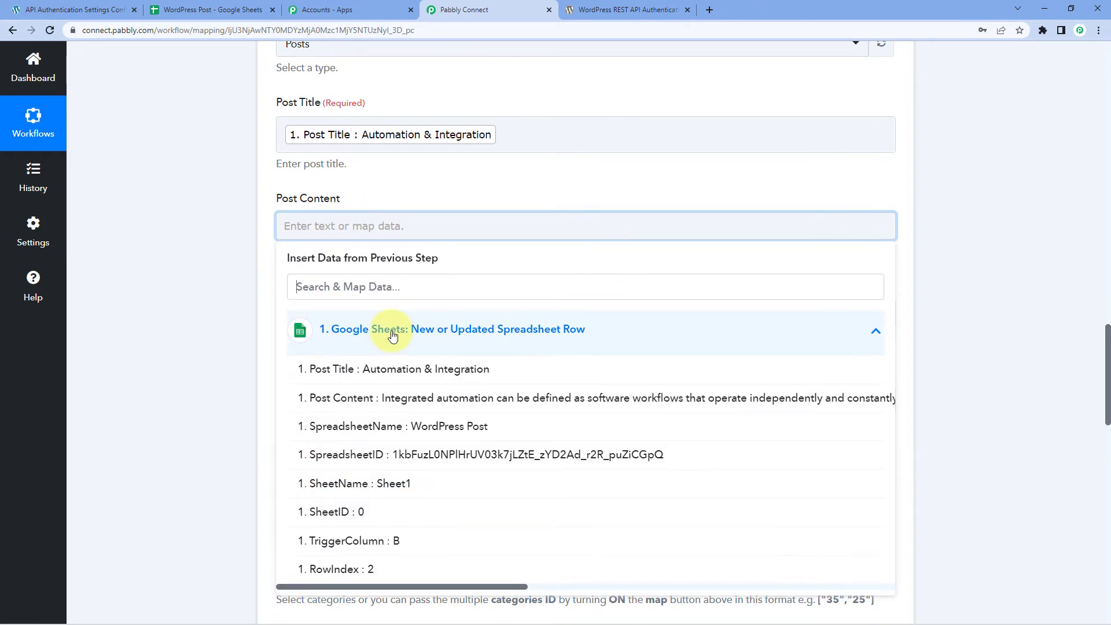
left_click(359, 398)
left_click(196, 286)
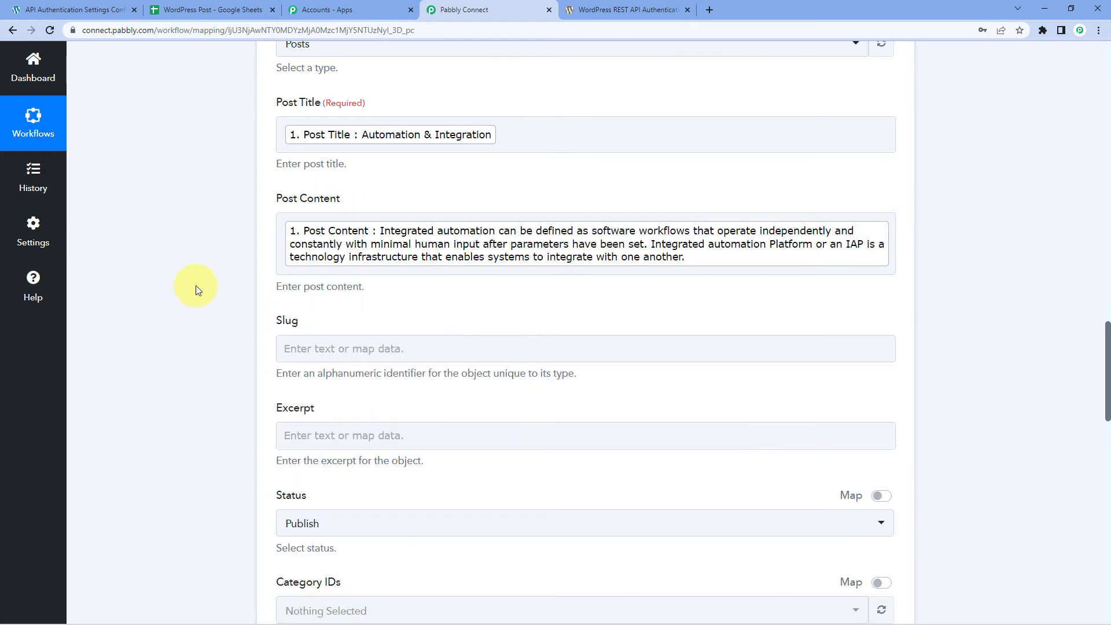
- Set the WordPress post's Status to Publish
scroll(194, 284, "up", 1)
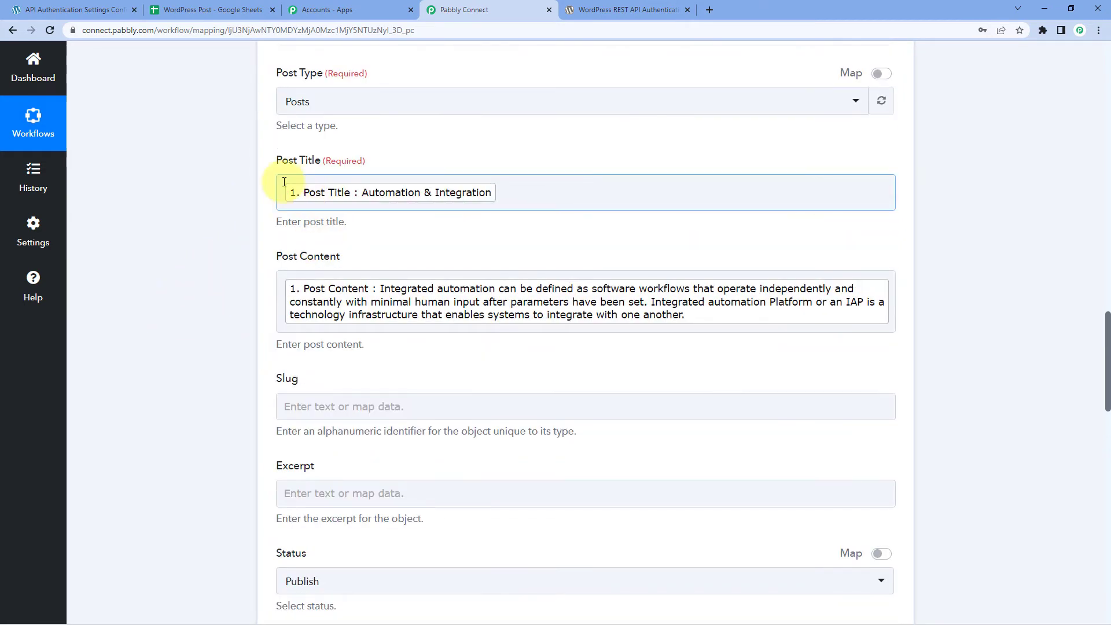
scroll(271, 278, "down", 3)
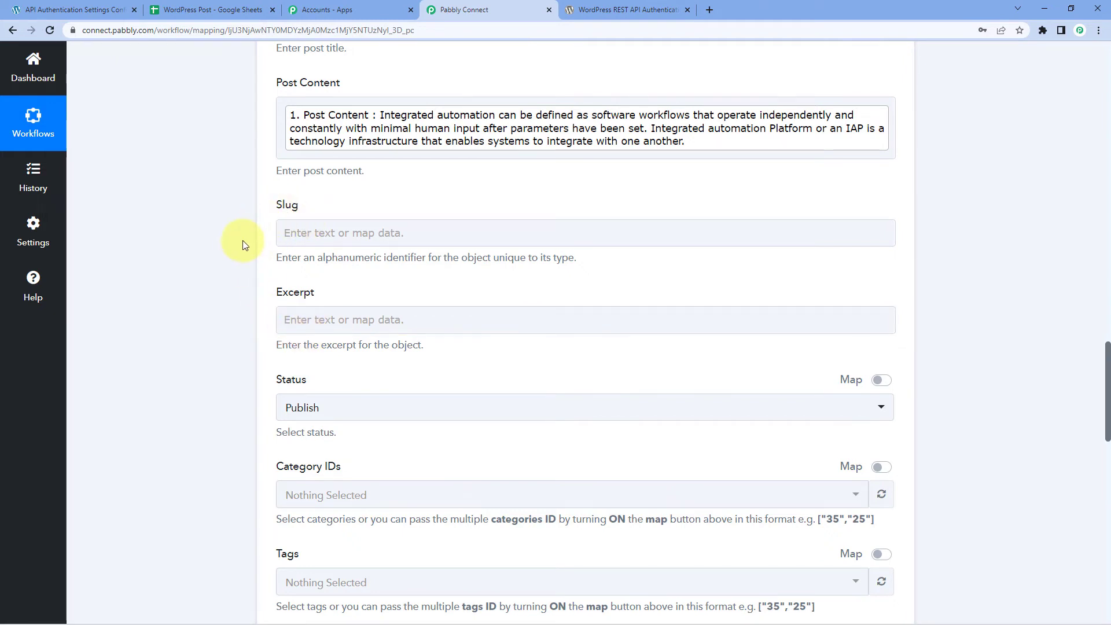
scroll(242, 241, "down", 3)
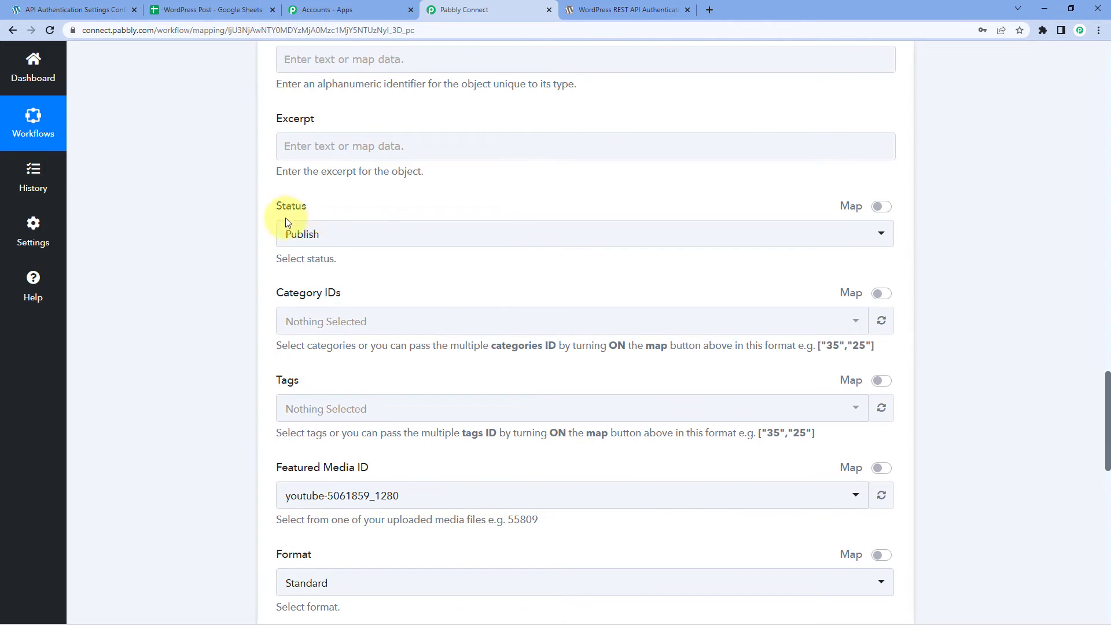
left_click(352, 242)
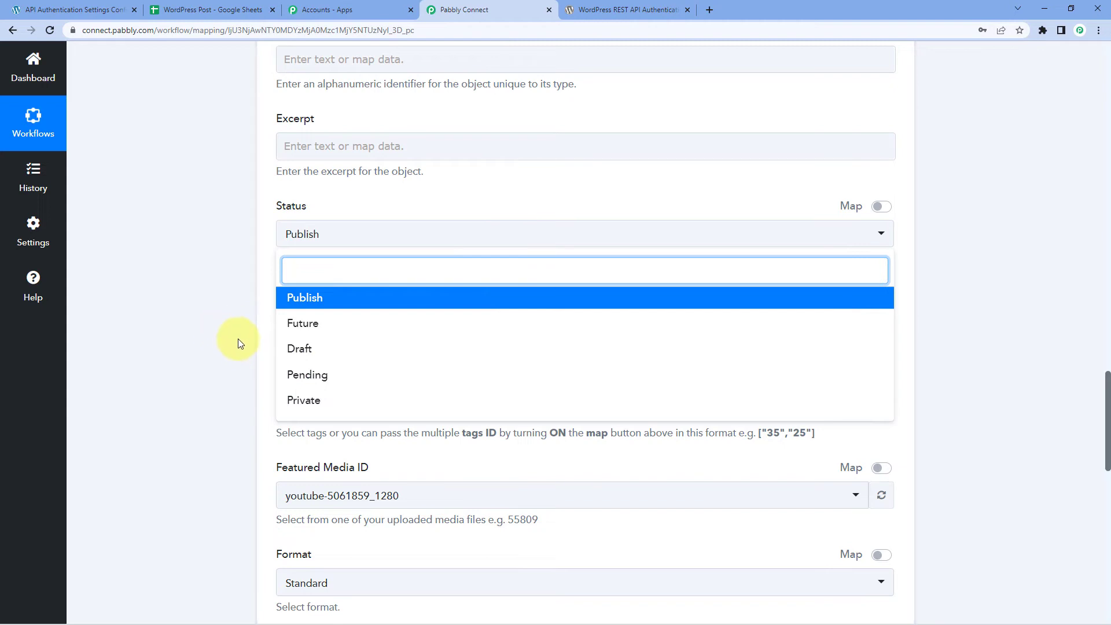
left_click(298, 303)
- Assign the Uncategorized category to the WordPress post under Category IDs
scroll(406, 241, "down", 1)
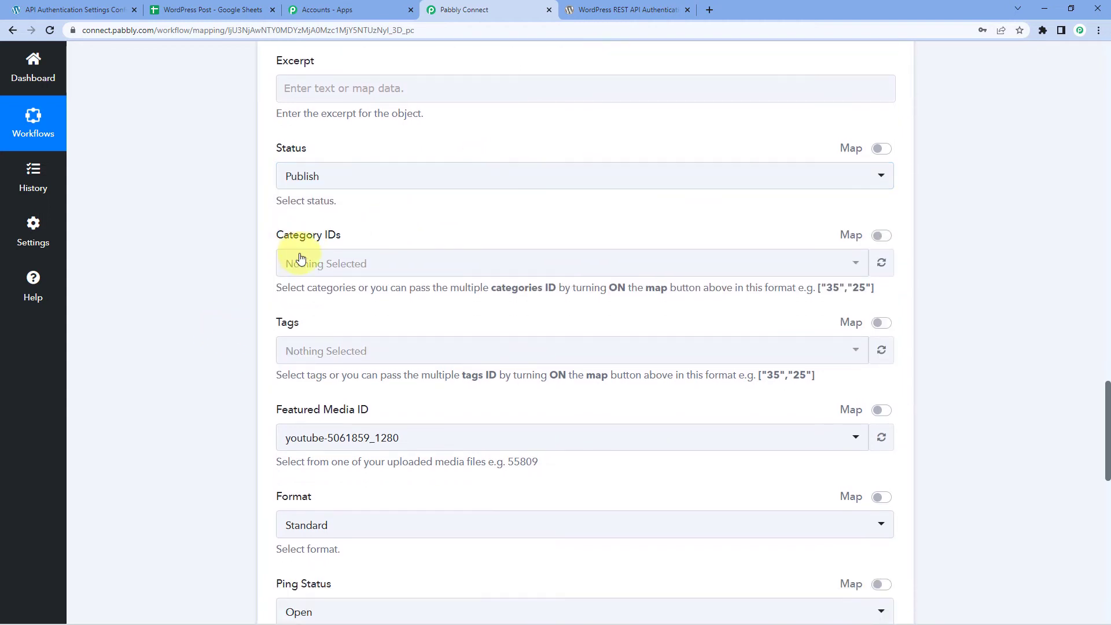
left_click(376, 258)
scroll(234, 296, "down", 1)
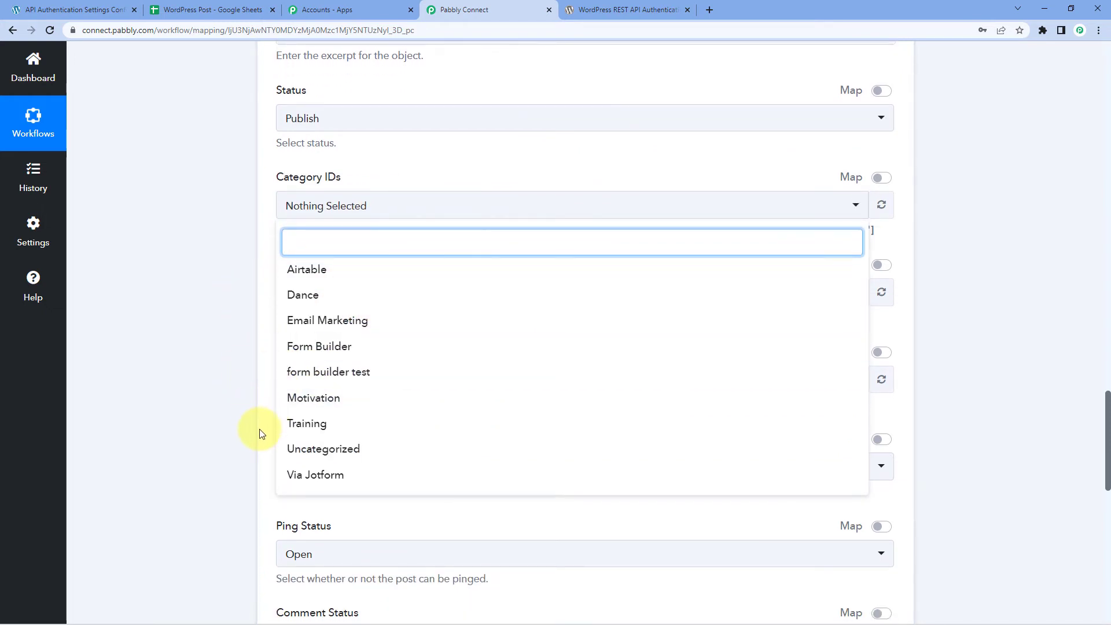
left_click(349, 449)
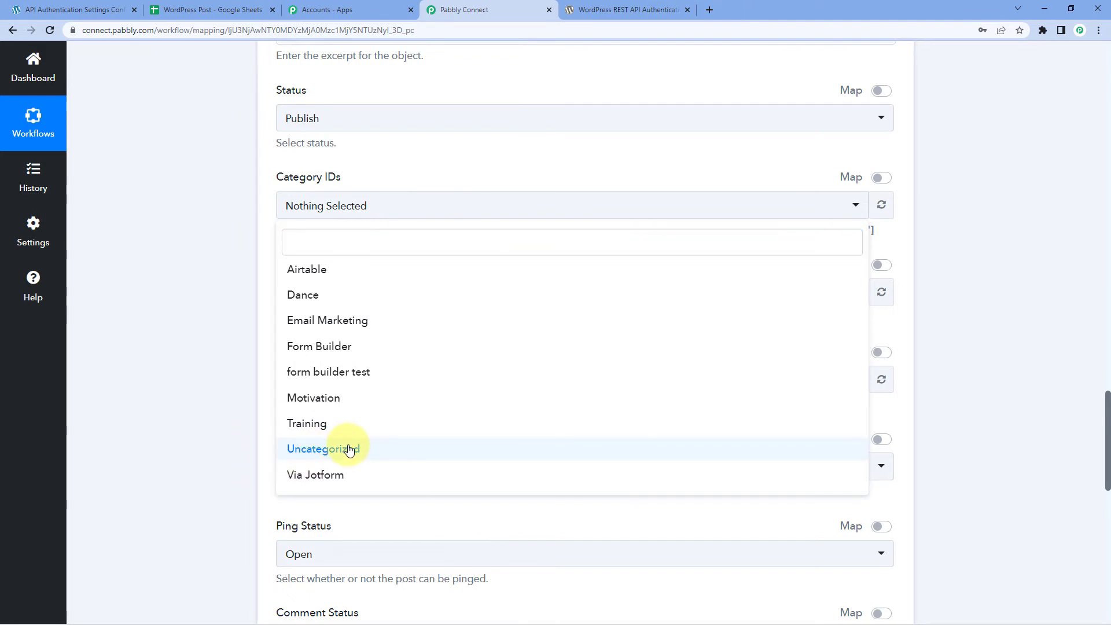
left_click(225, 338)
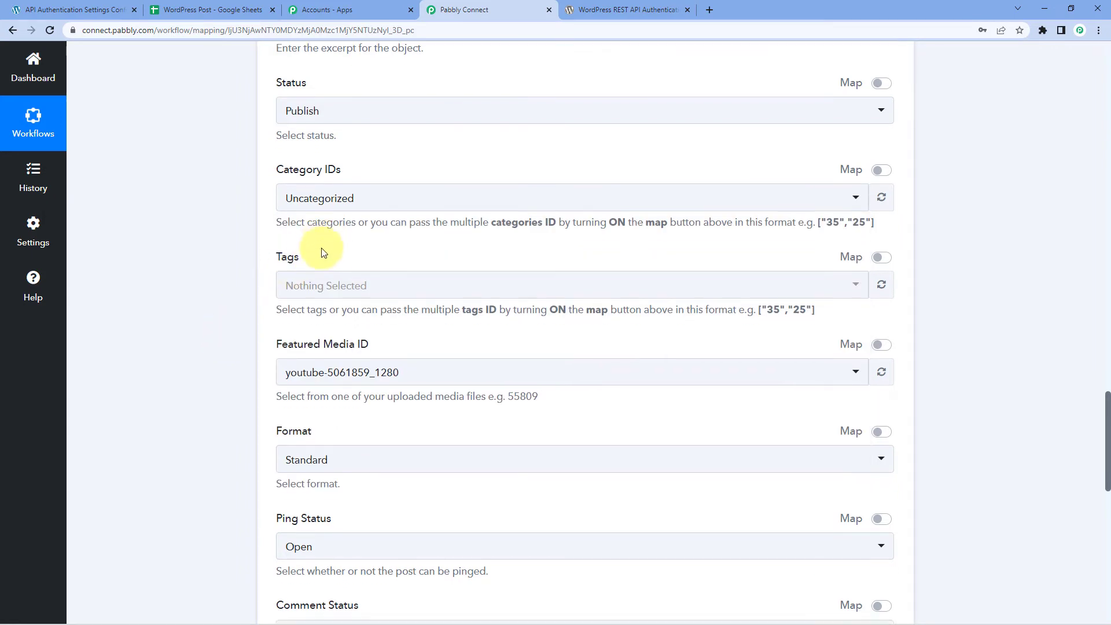
- Assign the testing tag to the WordPress post
scroll(295, 234, "down", 1)
left_click(300, 239)
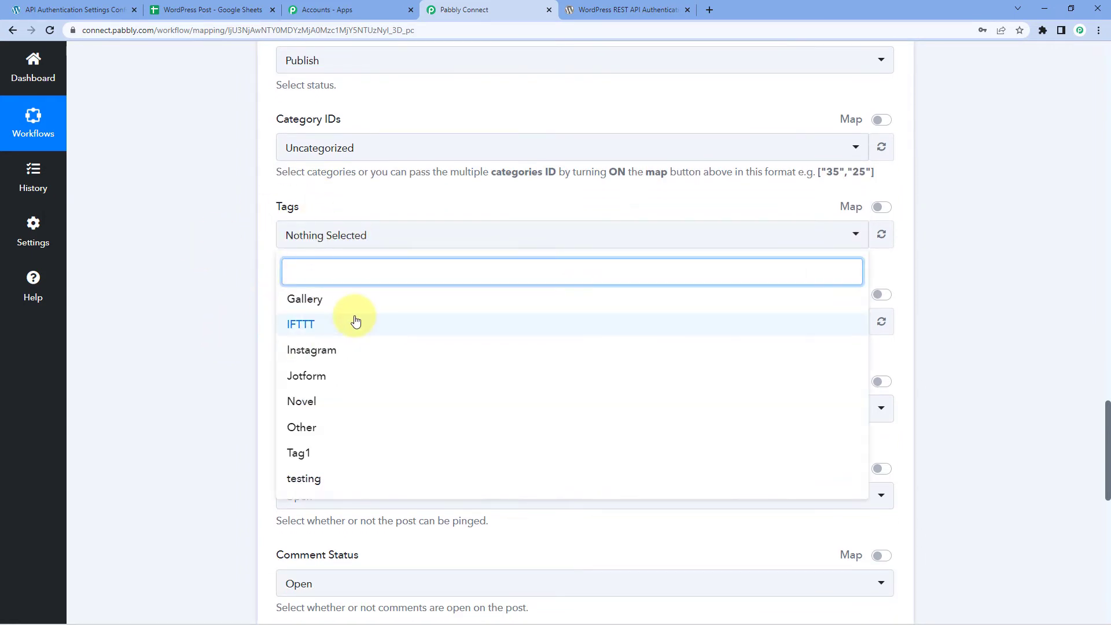
scroll(355, 318, "down", 1)
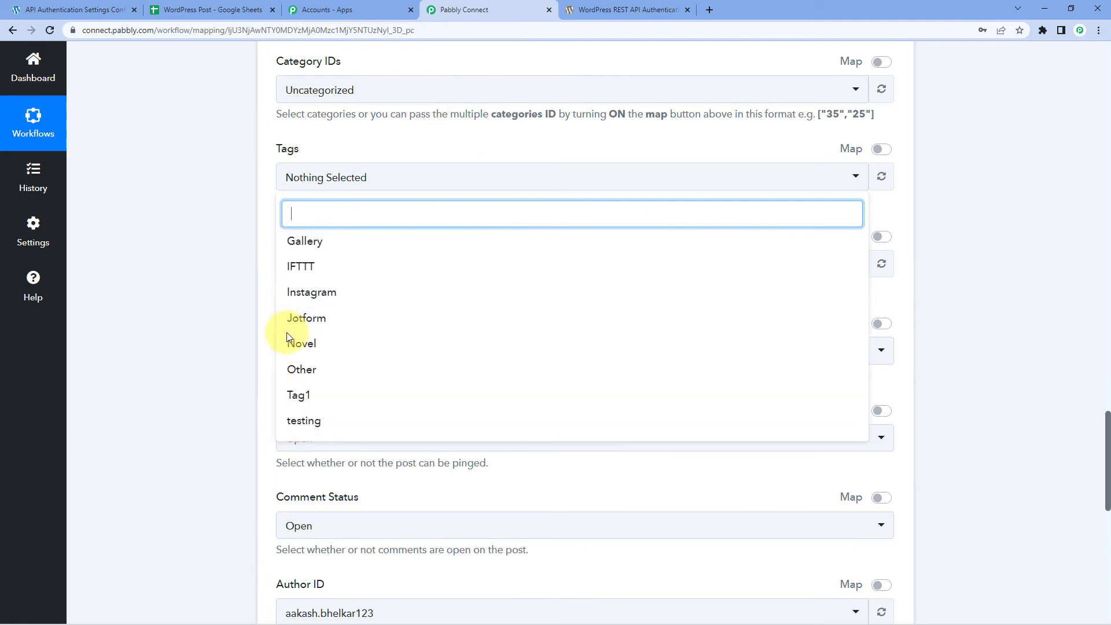
left_click(313, 424)
left_click(252, 302)
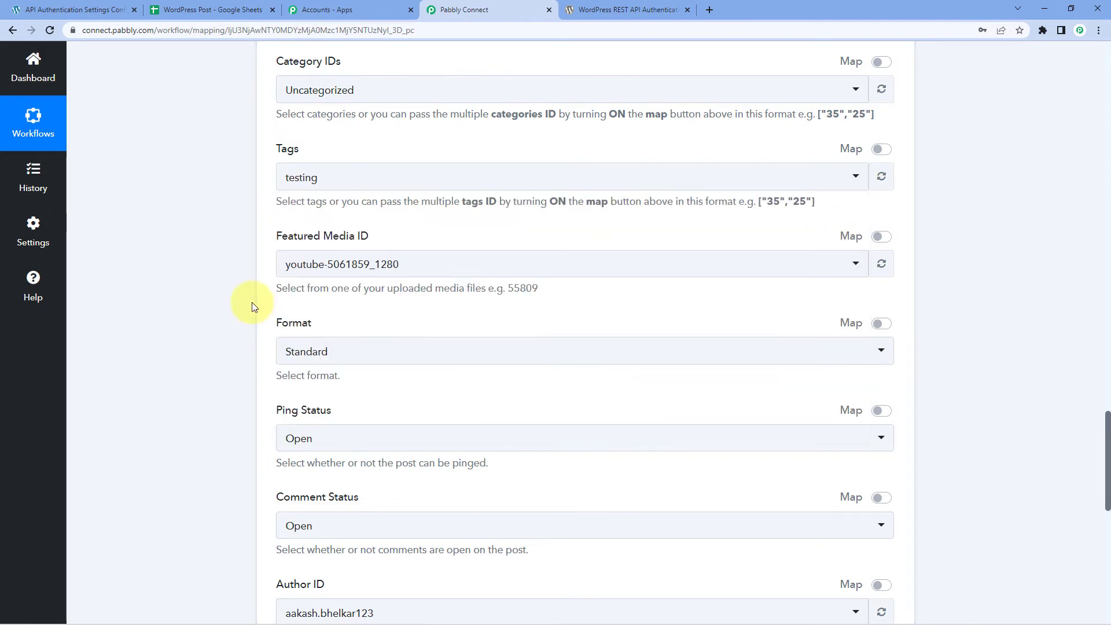
- Look through the uploaded media files offered for Featured Media ID, and close the choices without selecting another file
scroll(251, 302, "down", 1)
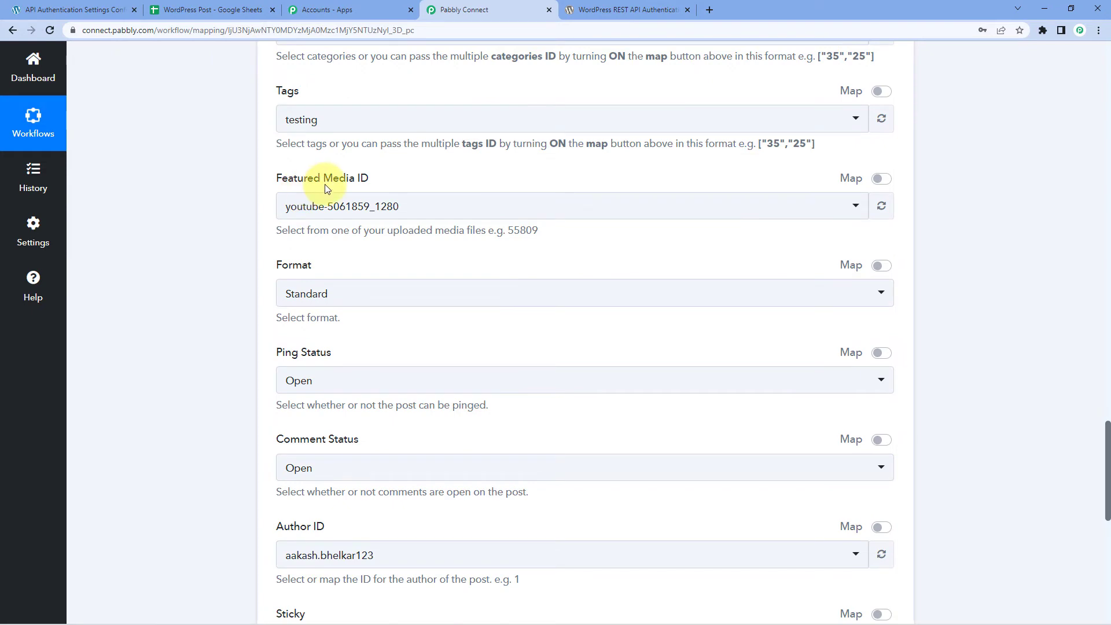
left_click(436, 210)
scroll(441, 372, "down", 8)
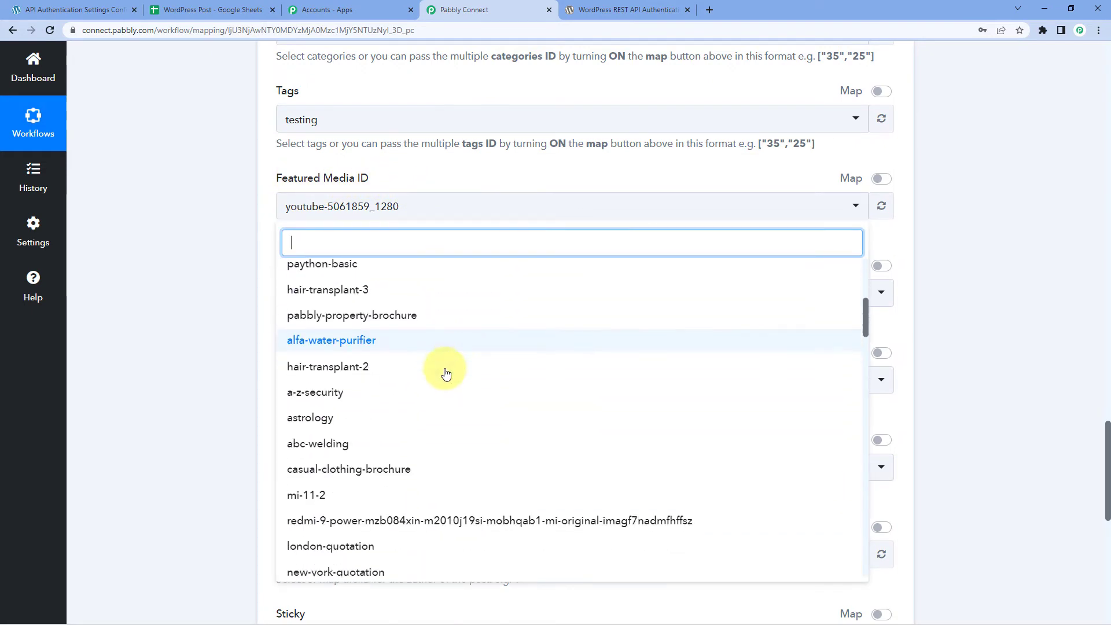
scroll(439, 347, "up", 8)
scroll(249, 341, "up", 2)
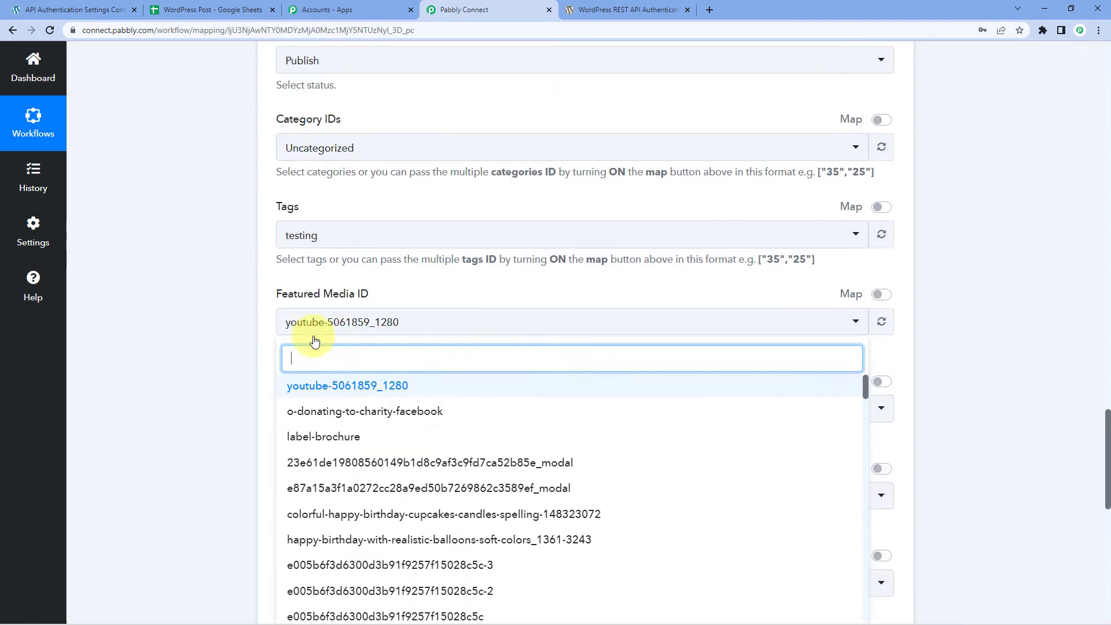
left_click(234, 386)
scroll(235, 385, "down", 2)
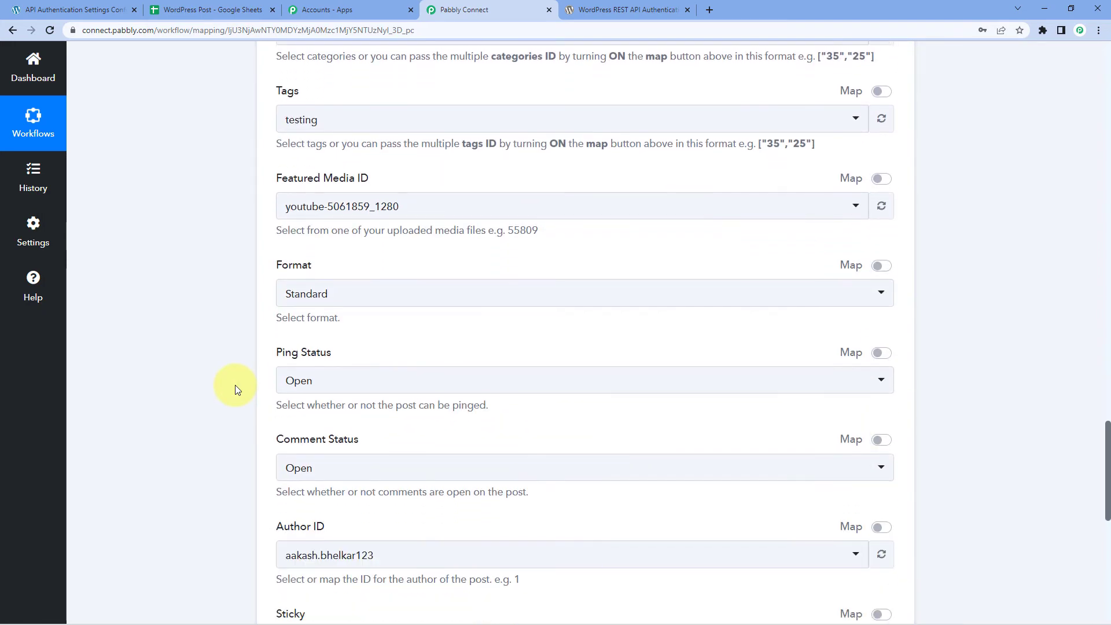
- Enable mapping for Featured Media ID and clear its value so the field is empty
left_click(876, 179)
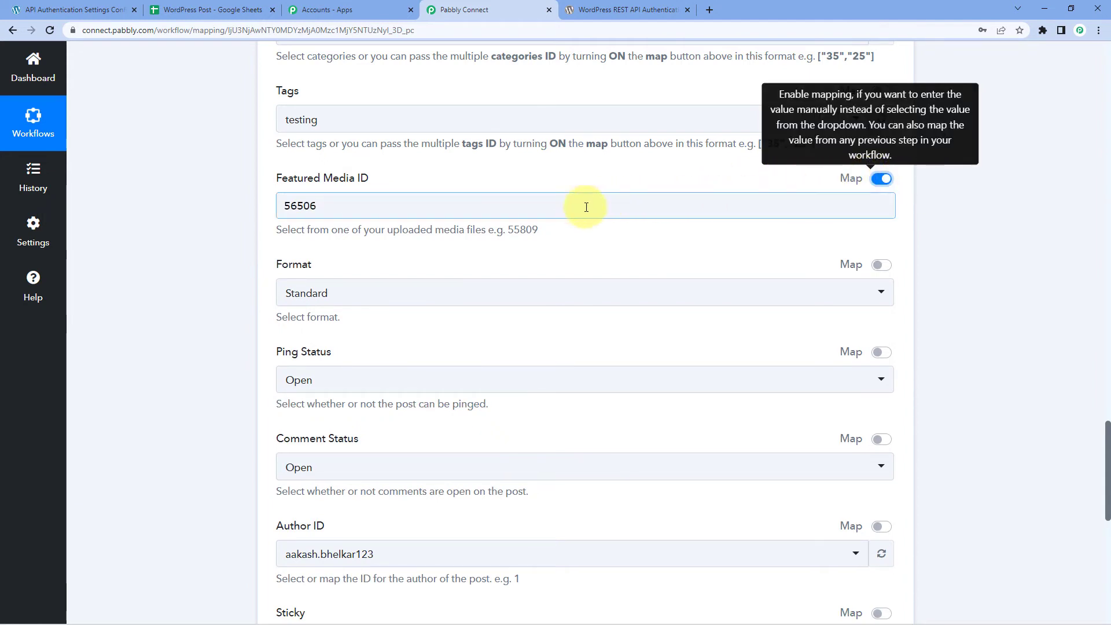
left_click_drag(585, 208, 207, 212)
key("BackSpace")
left_click(188, 227)
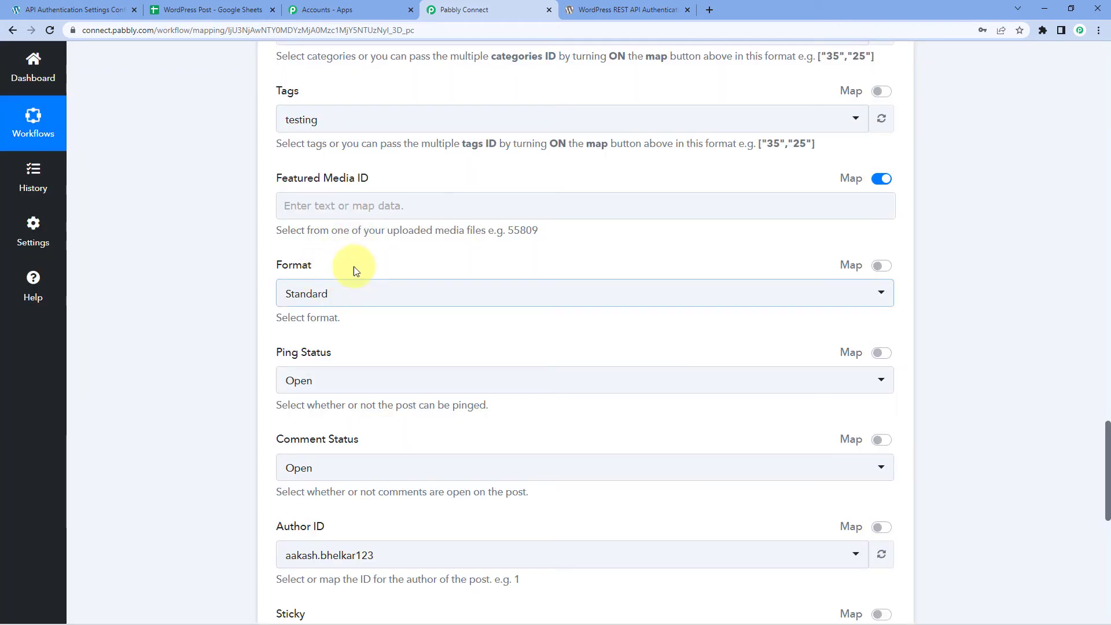
- Review the available post formats and set Format to Standard
scroll(353, 232, "down", 1)
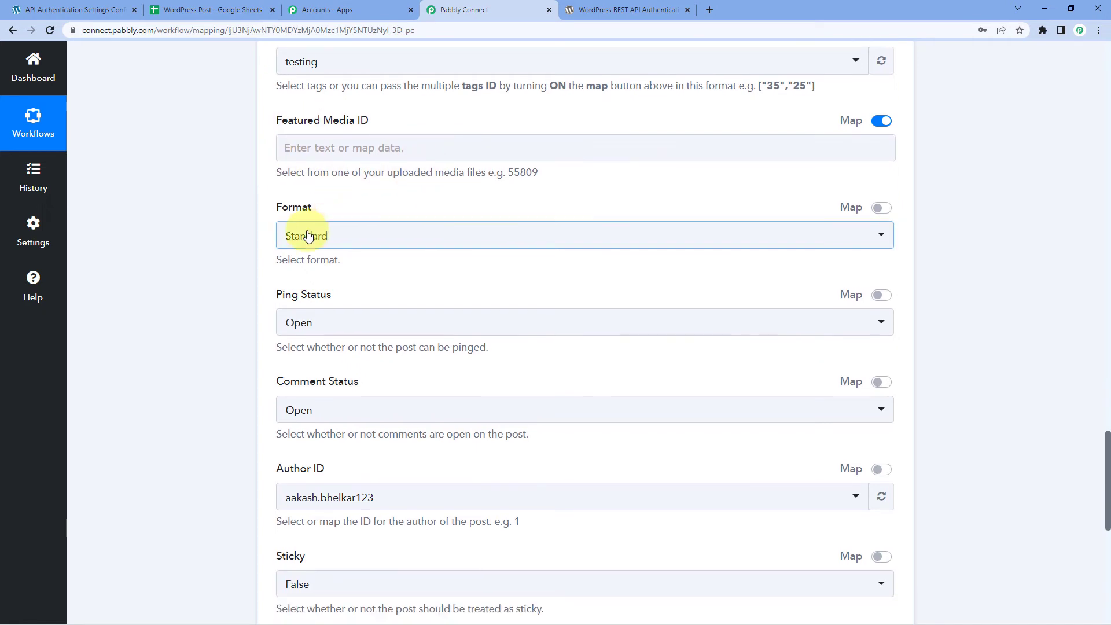
left_click(373, 238)
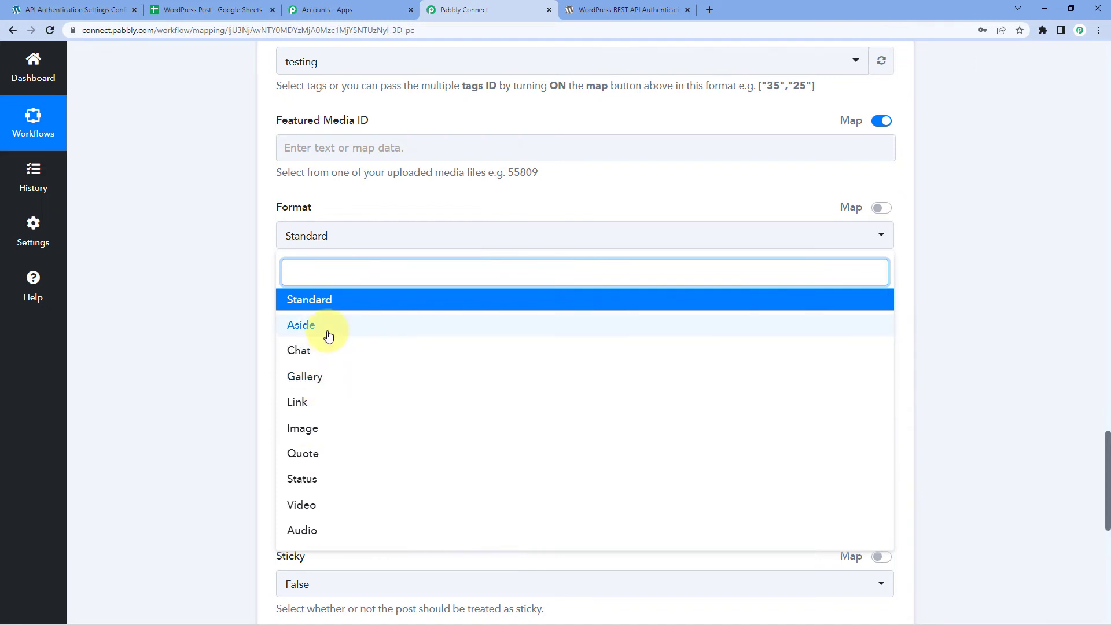
scroll(328, 336, "down", 1)
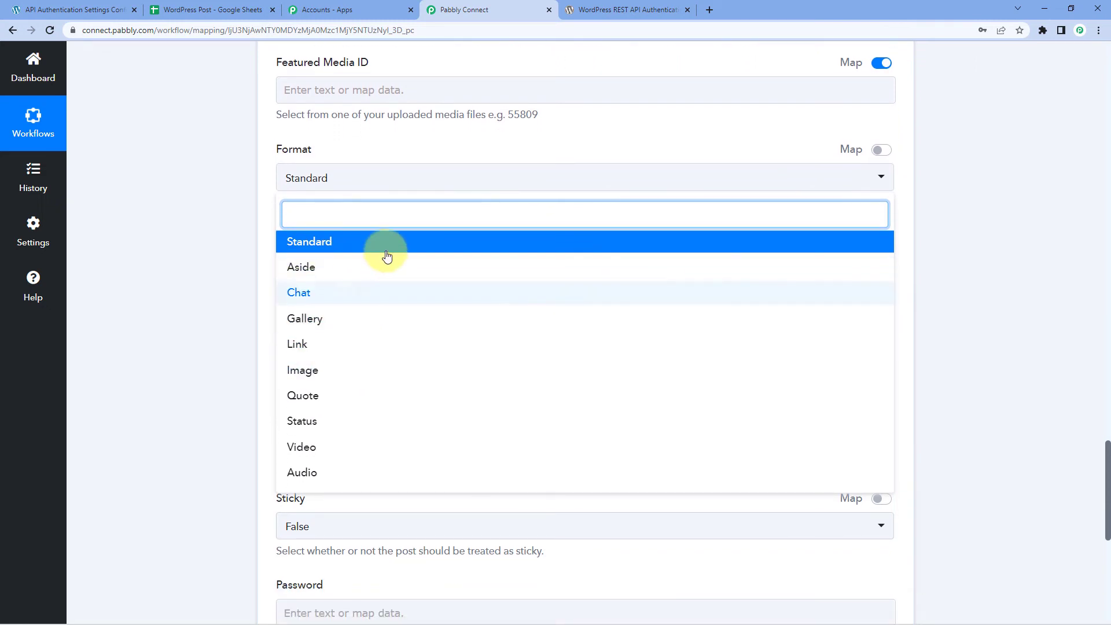
left_click(355, 245)
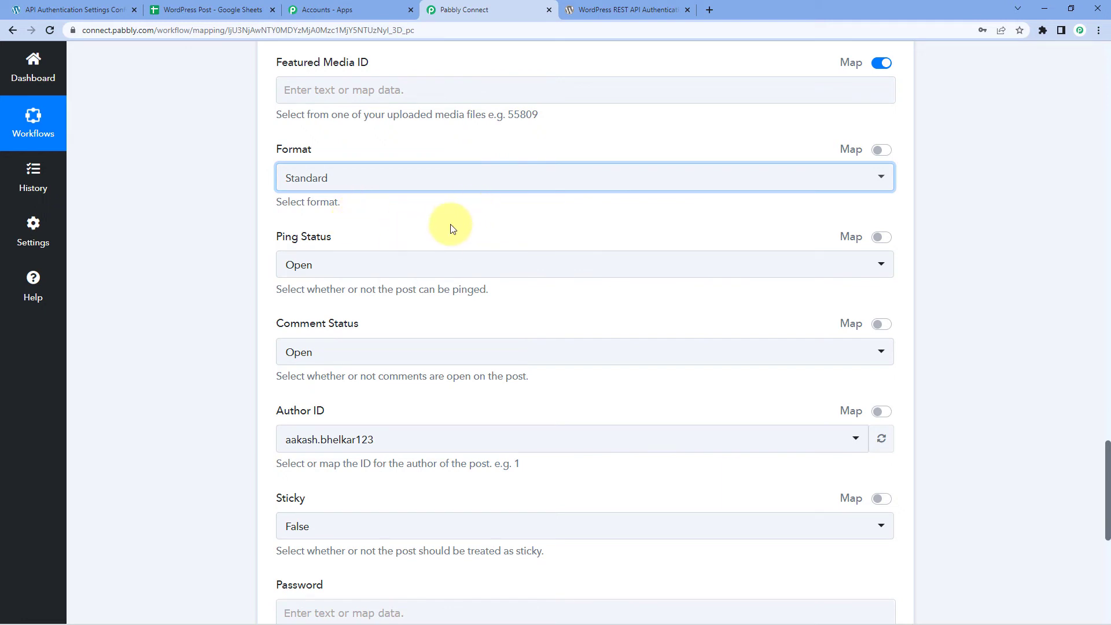
left_click(253, 6)
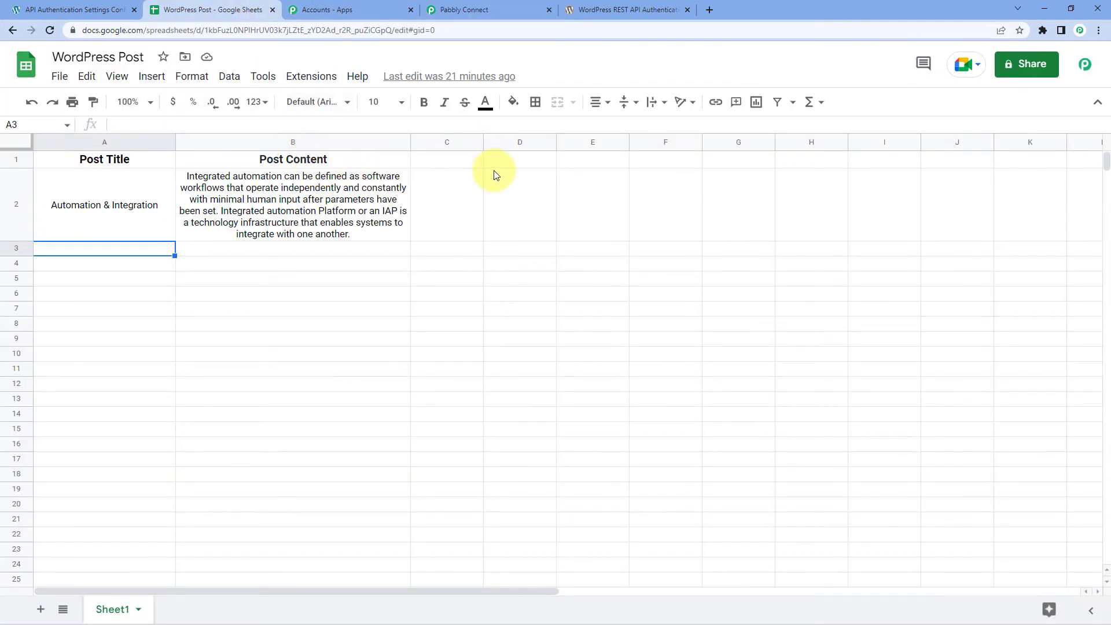
left_click(504, 9)
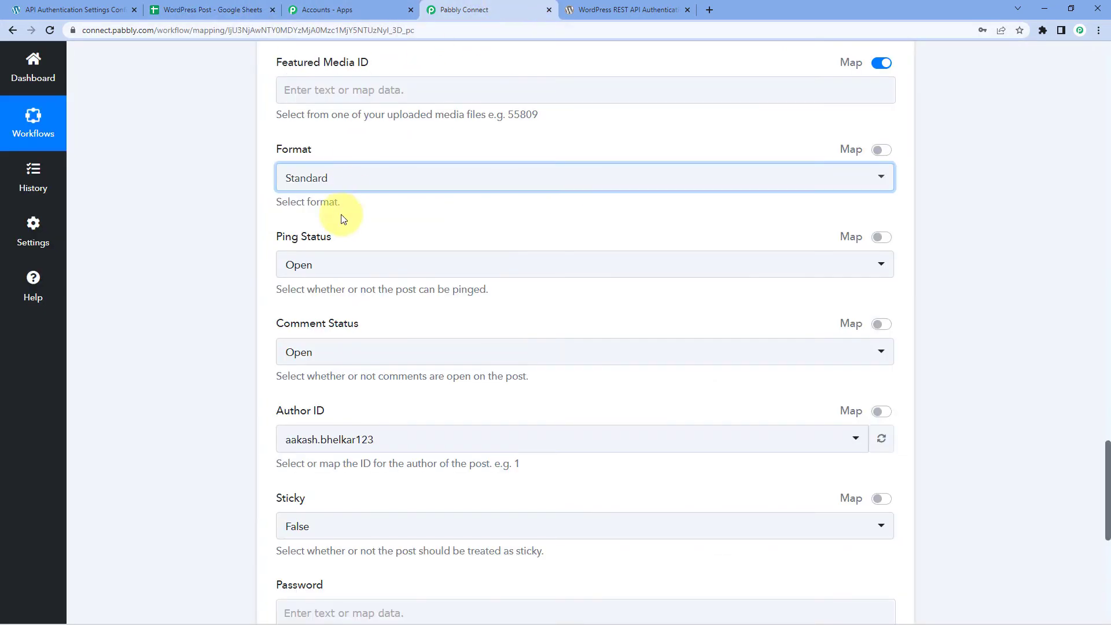
left_click(880, 149)
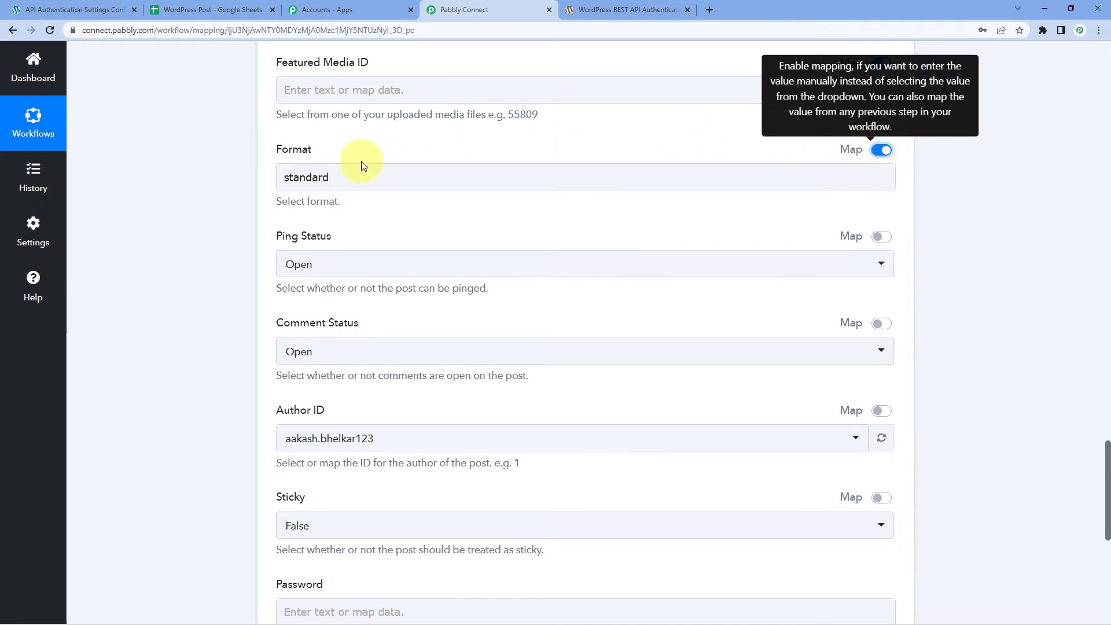
left_click(881, 150)
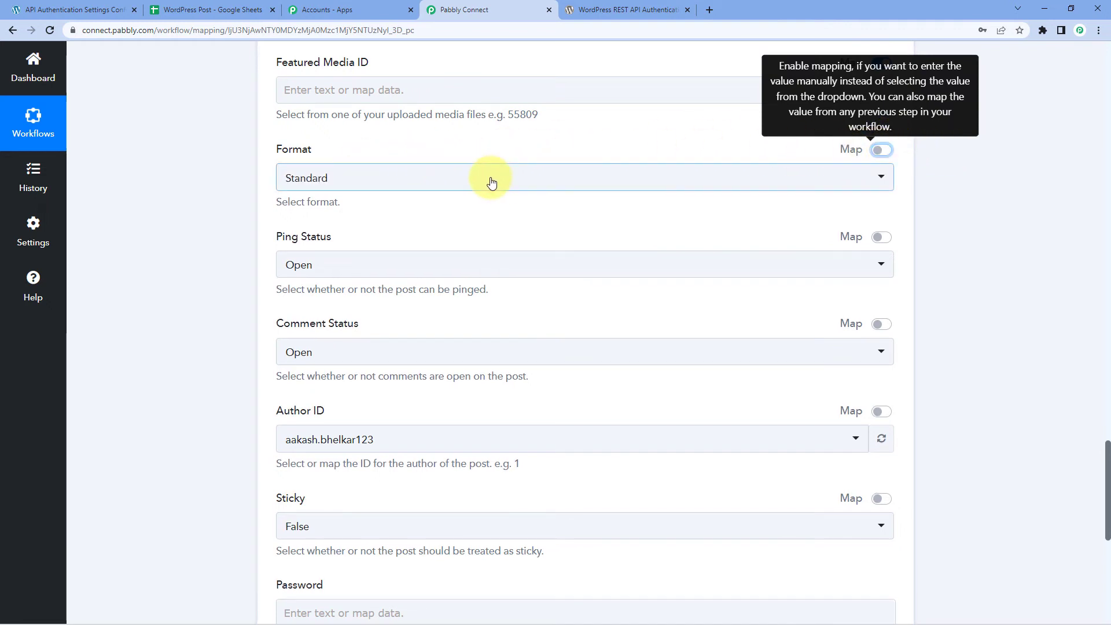
left_click(489, 180)
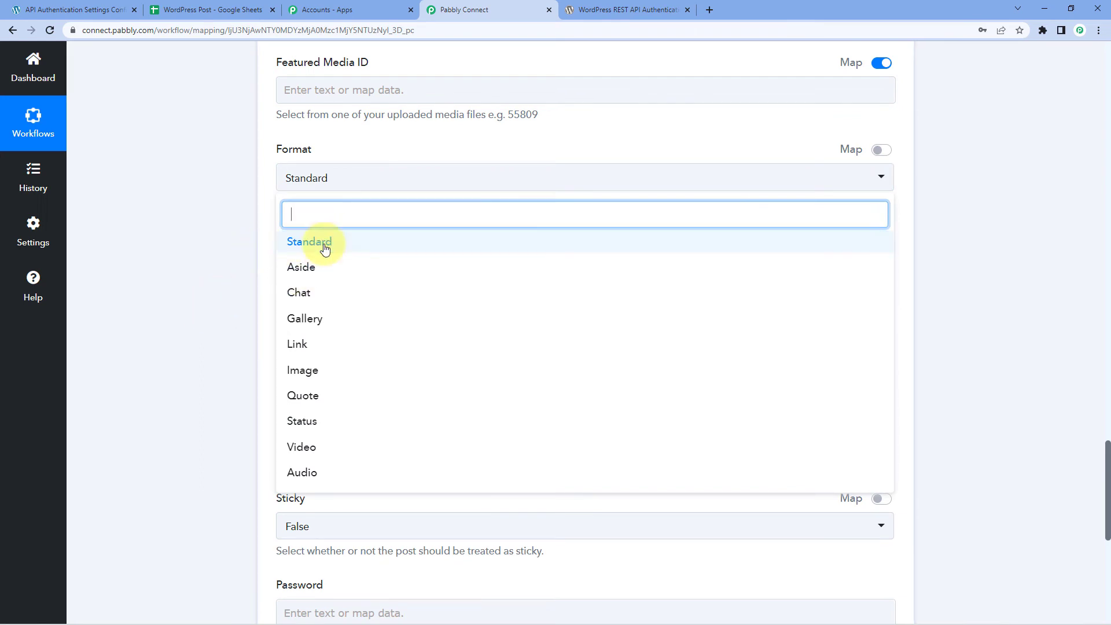
left_click(382, 151)
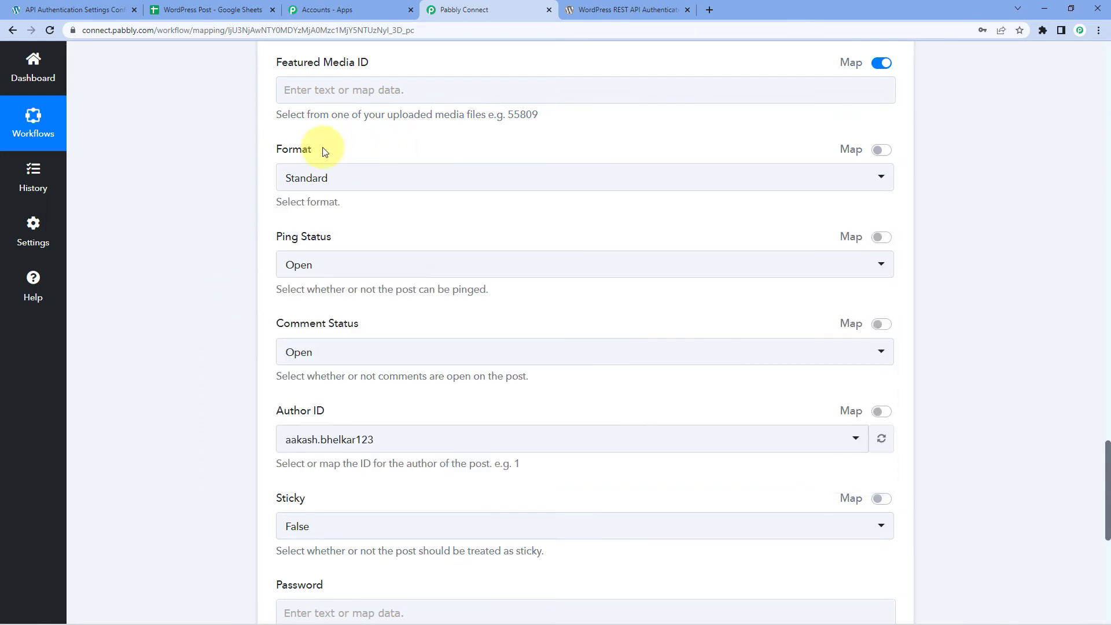
left_click(217, 10)
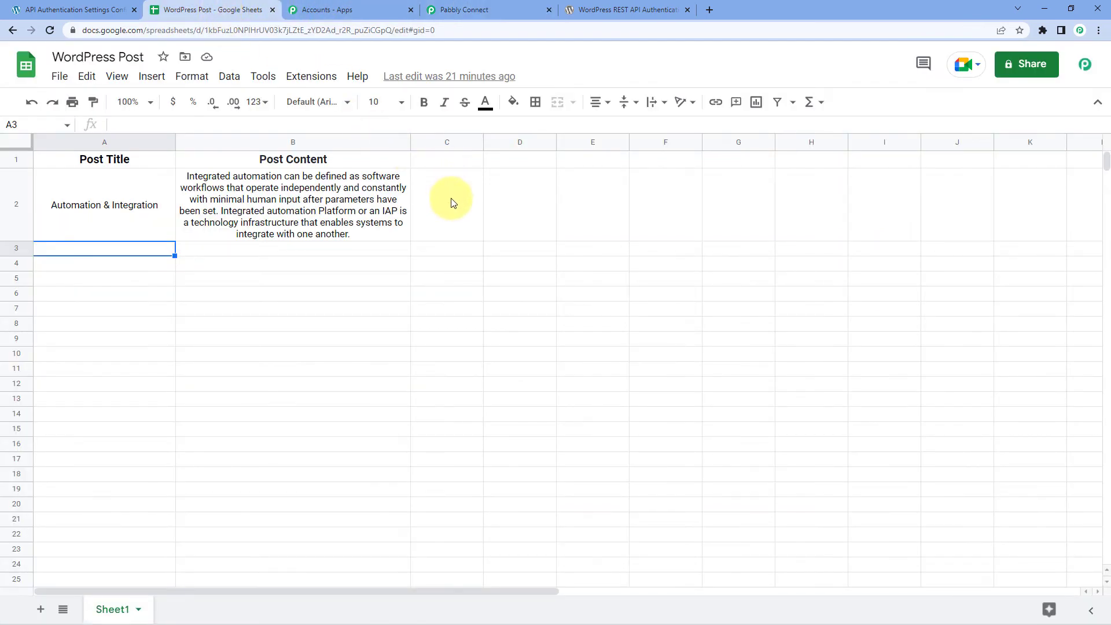
left_click(477, 10)
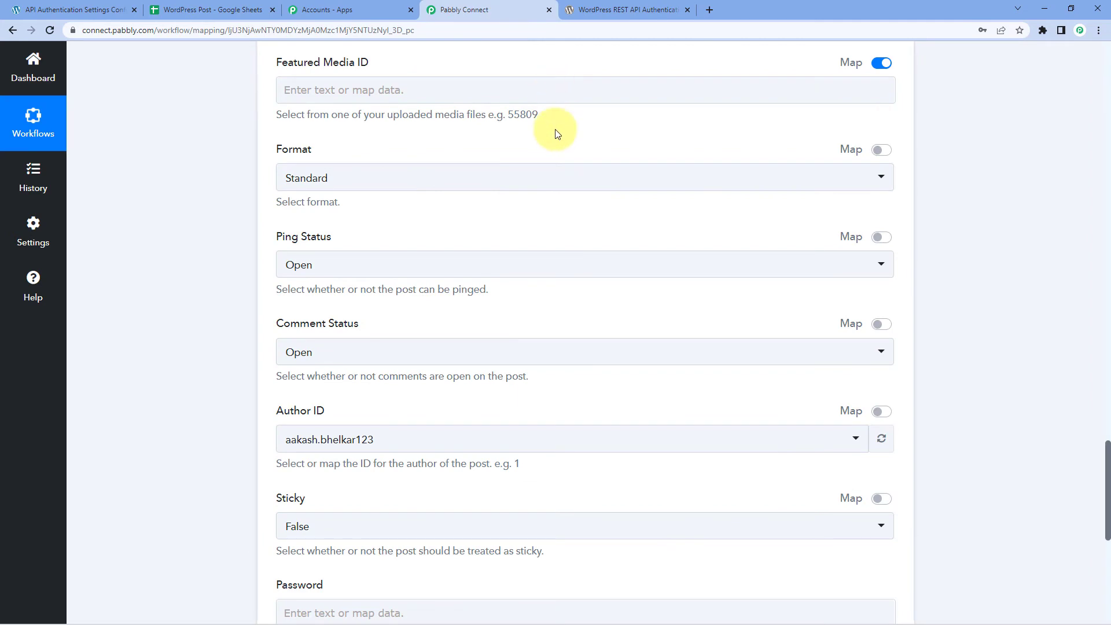
left_click(873, 150)
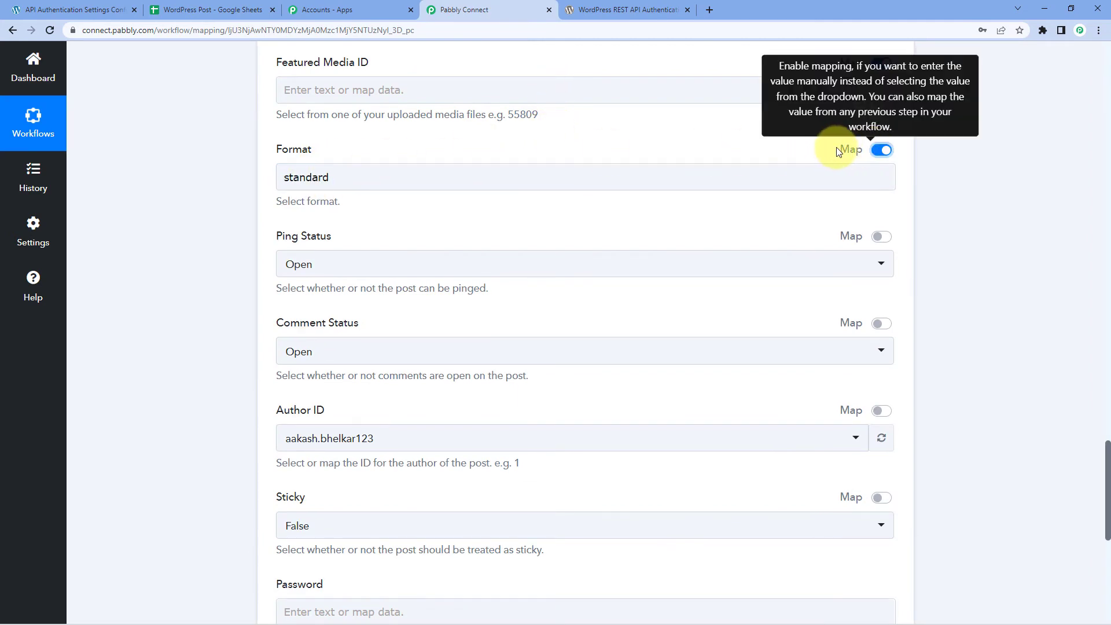
double_click(293, 177)
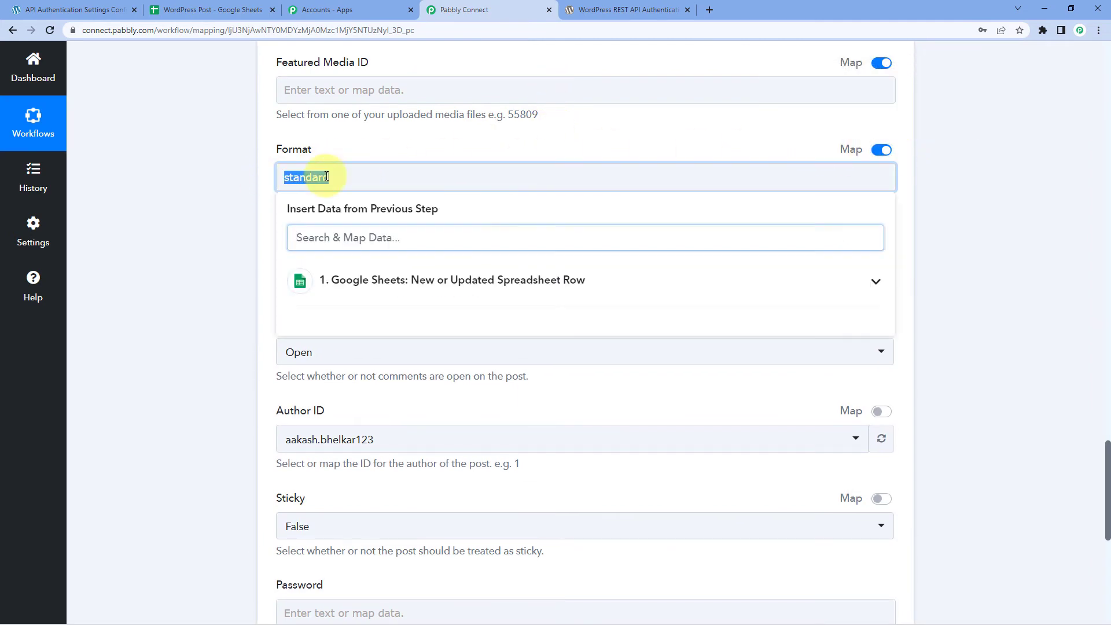
left_click(422, 144)
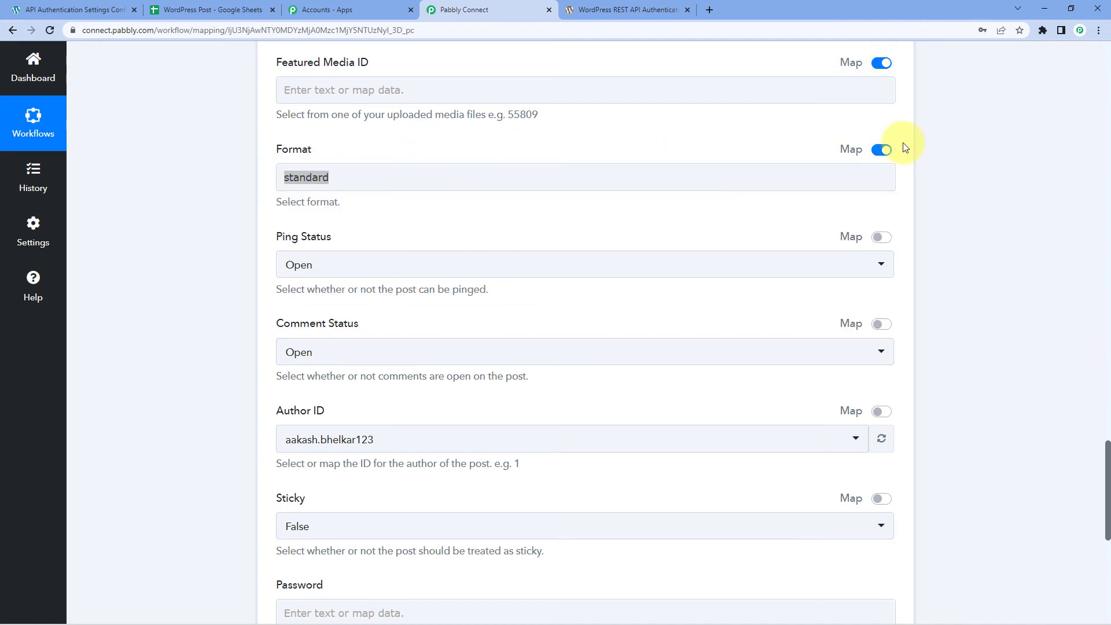
left_click(880, 150)
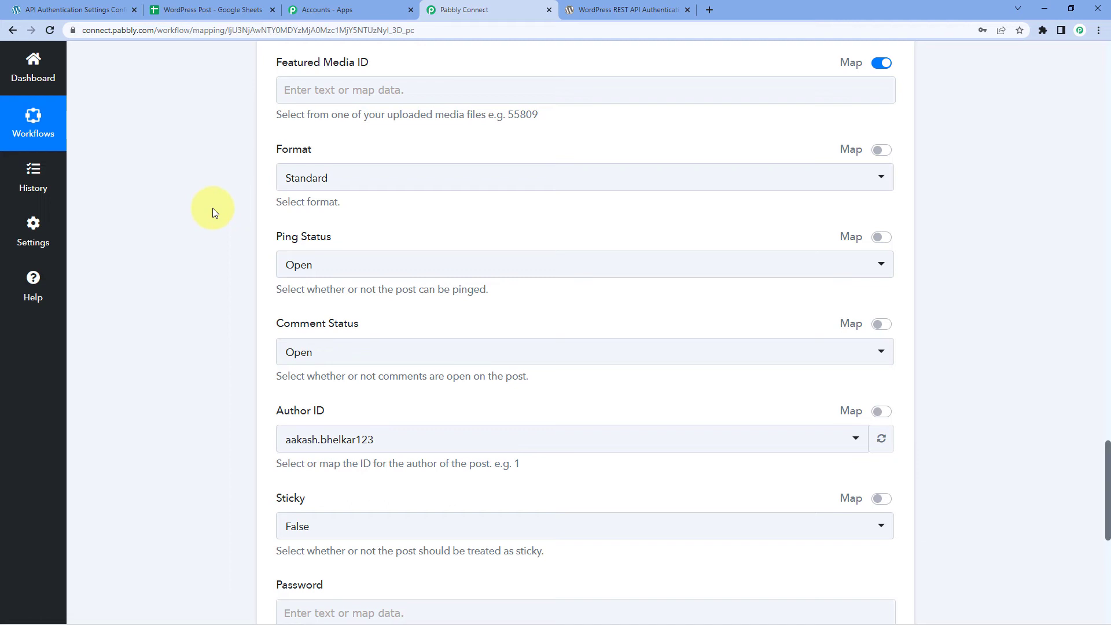
- Review the ping status choices for the post and set Ping Status to Open
scroll(213, 207, "down", 1)
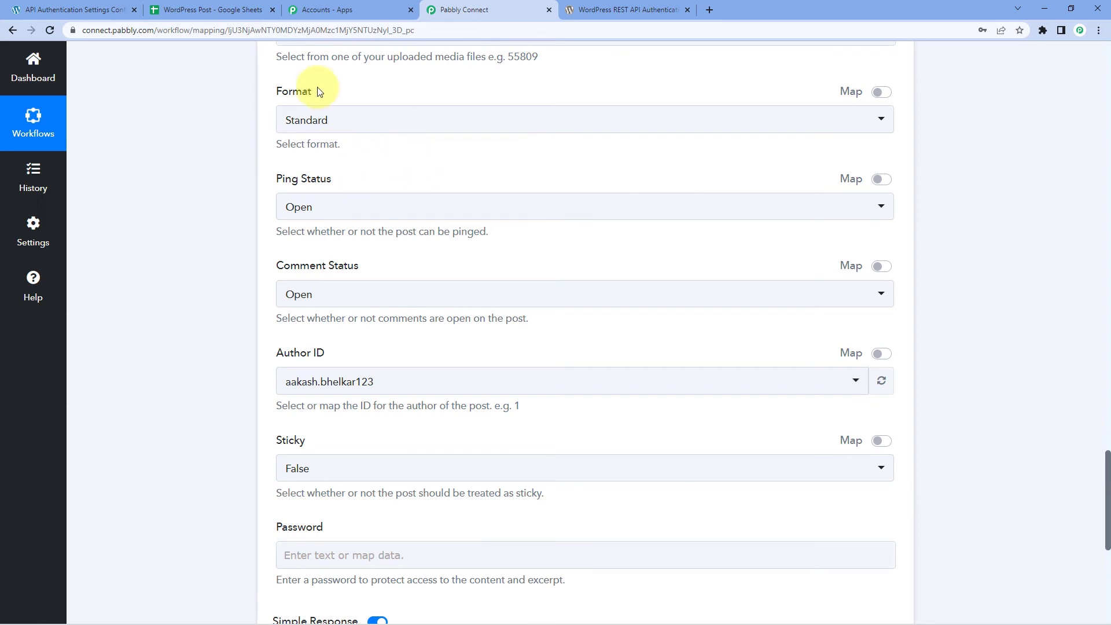
left_click(348, 209)
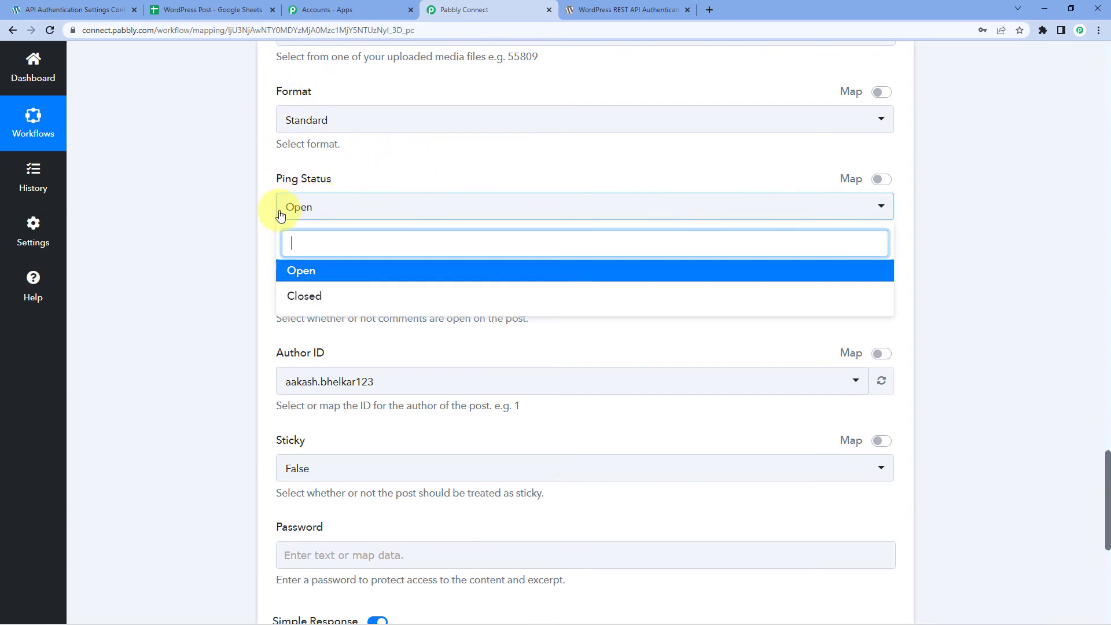
left_click(306, 277)
scroll(242, 256, "down", 1)
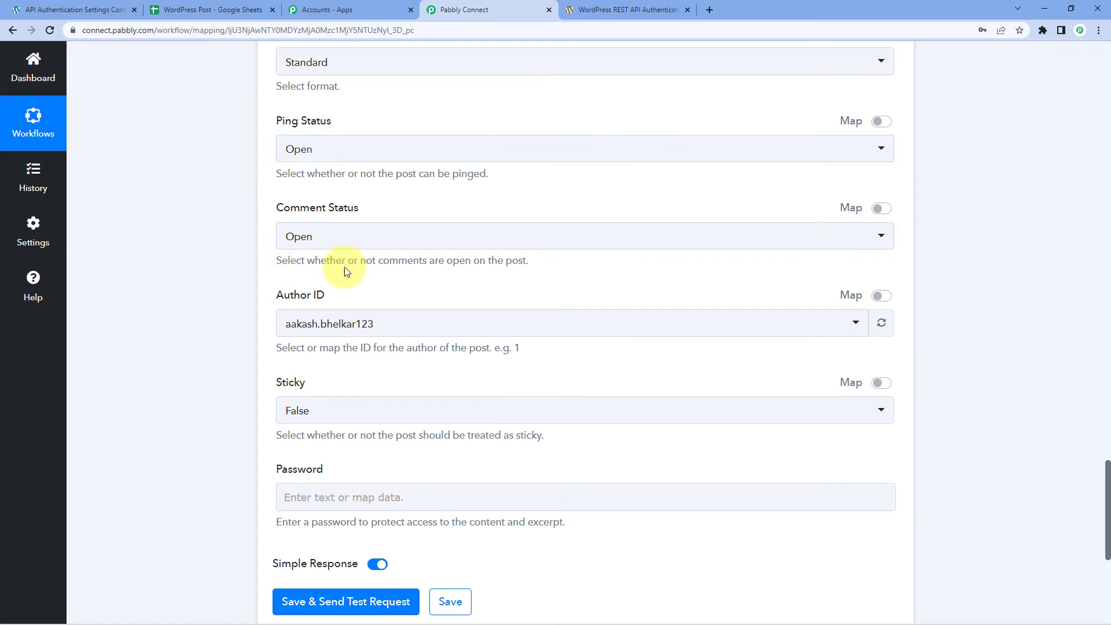
- Set the post's Author ID to admin
scroll(395, 285, "down", 1)
left_click(393, 270)
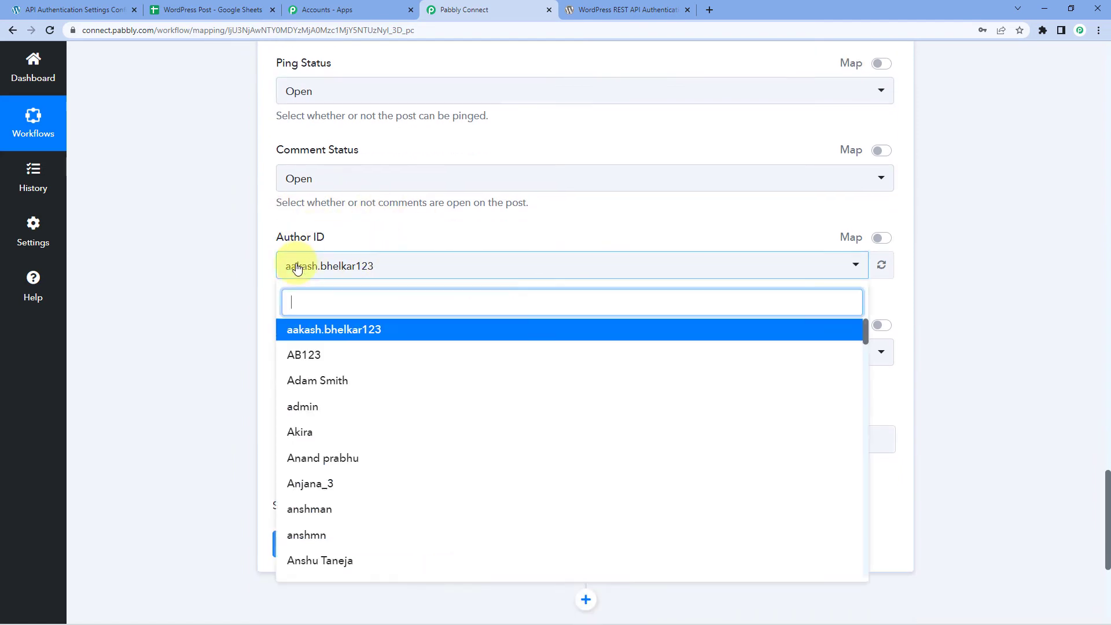
scroll(243, 304, "down", 2)
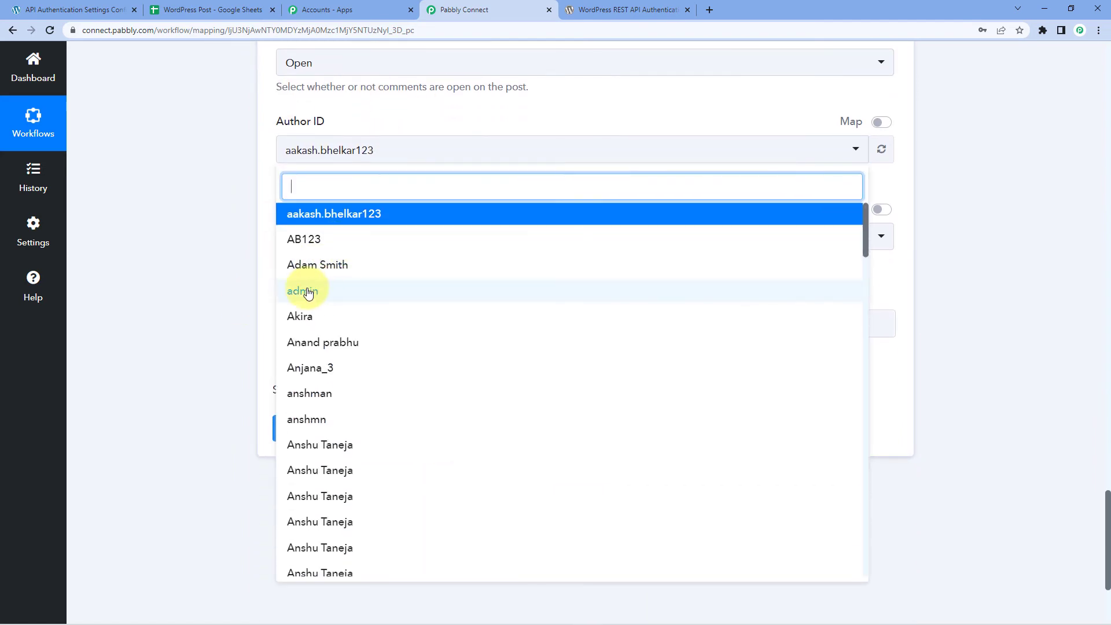
left_click(307, 293)
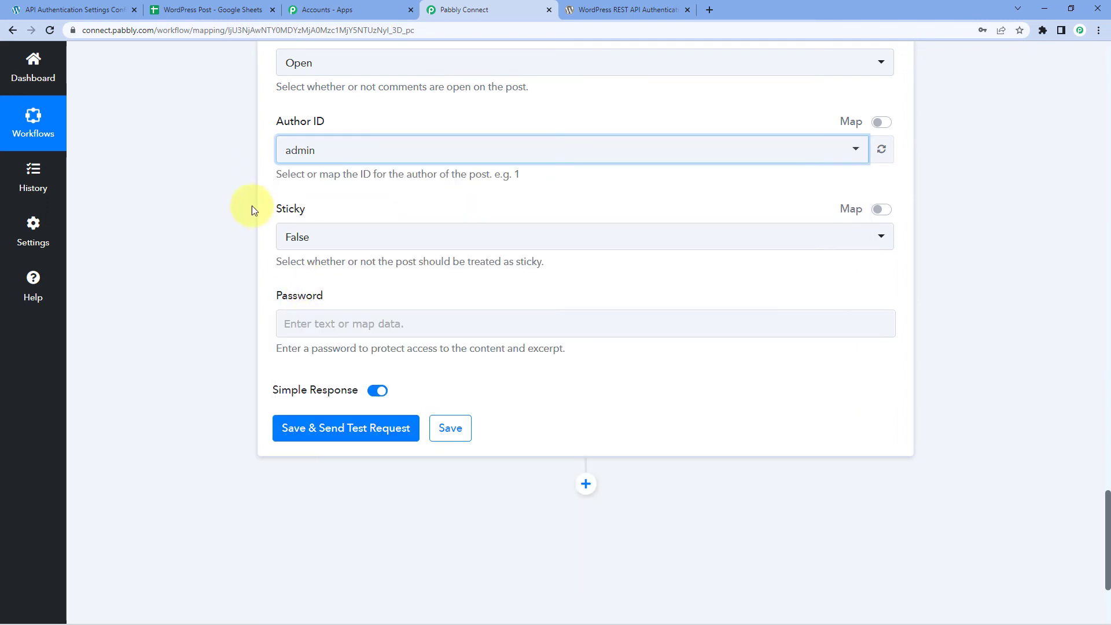
- Review the Sticky choices for the post and set Sticky to False
scroll(324, 192, "down", 1)
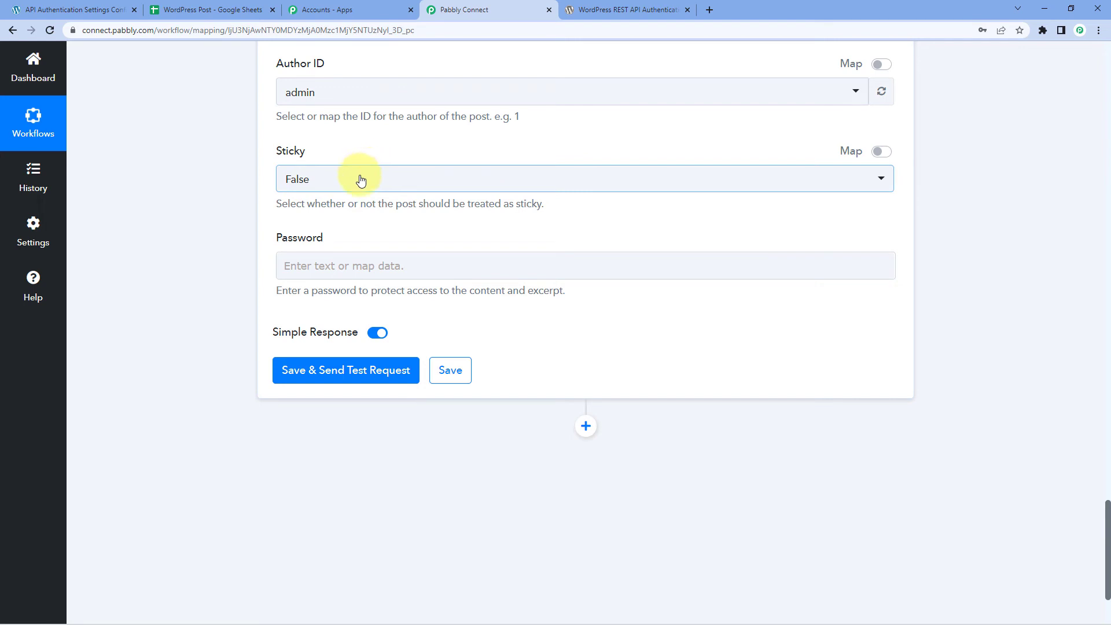
left_click(360, 178)
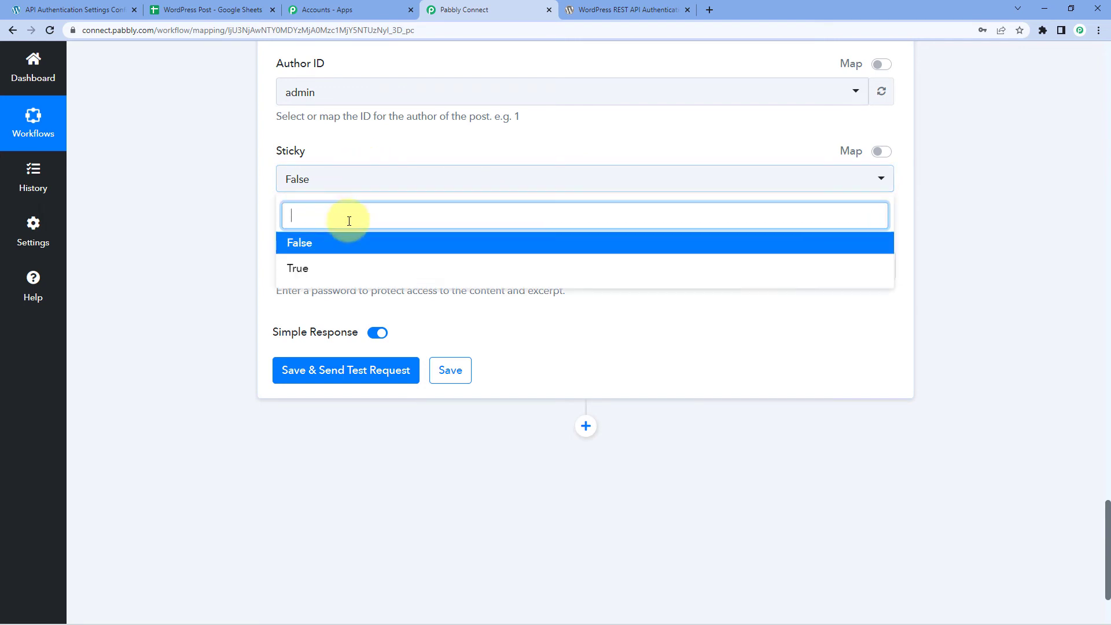
left_click(317, 246)
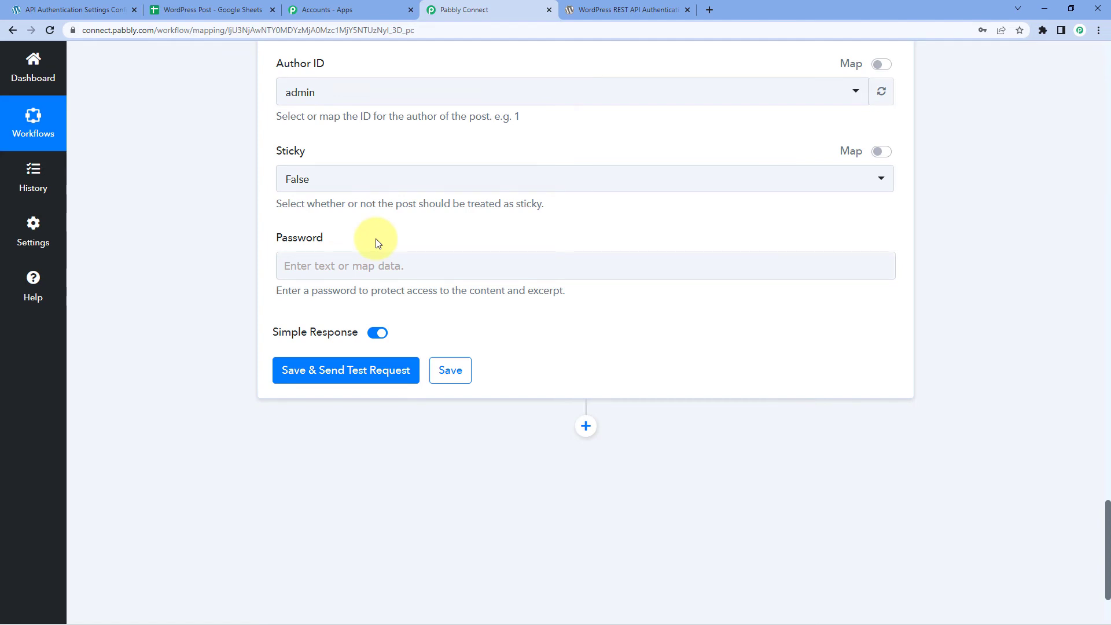
- Save the Create a Post action and send its test request to WordPress
scroll(414, 240, "up", 2)
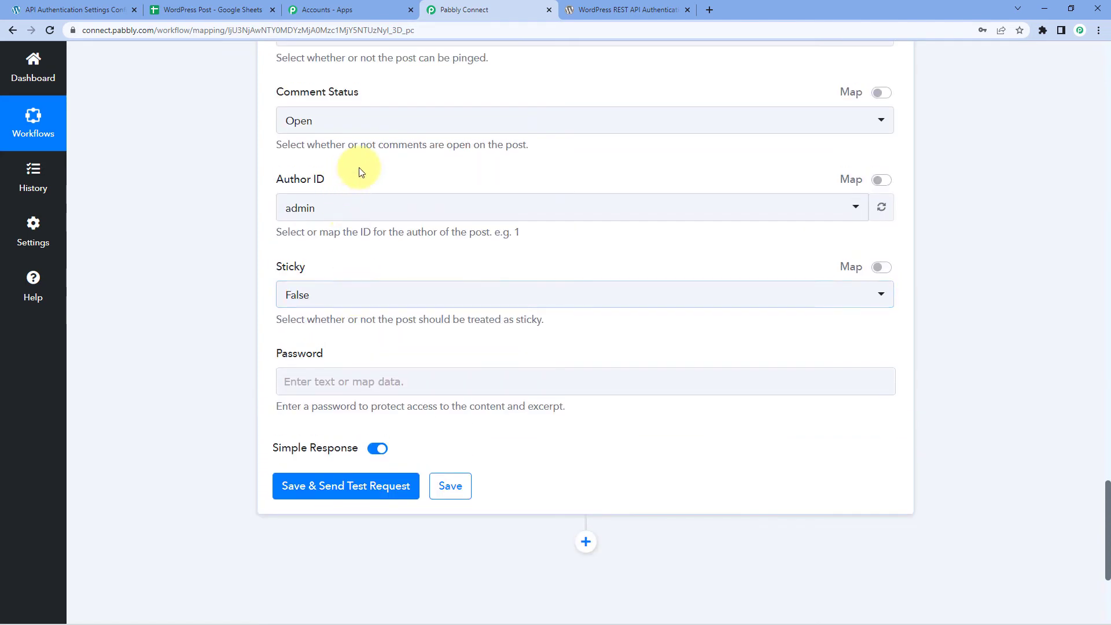
scroll(415, 141, "up", 3)
scroll(256, 219, "down", 4)
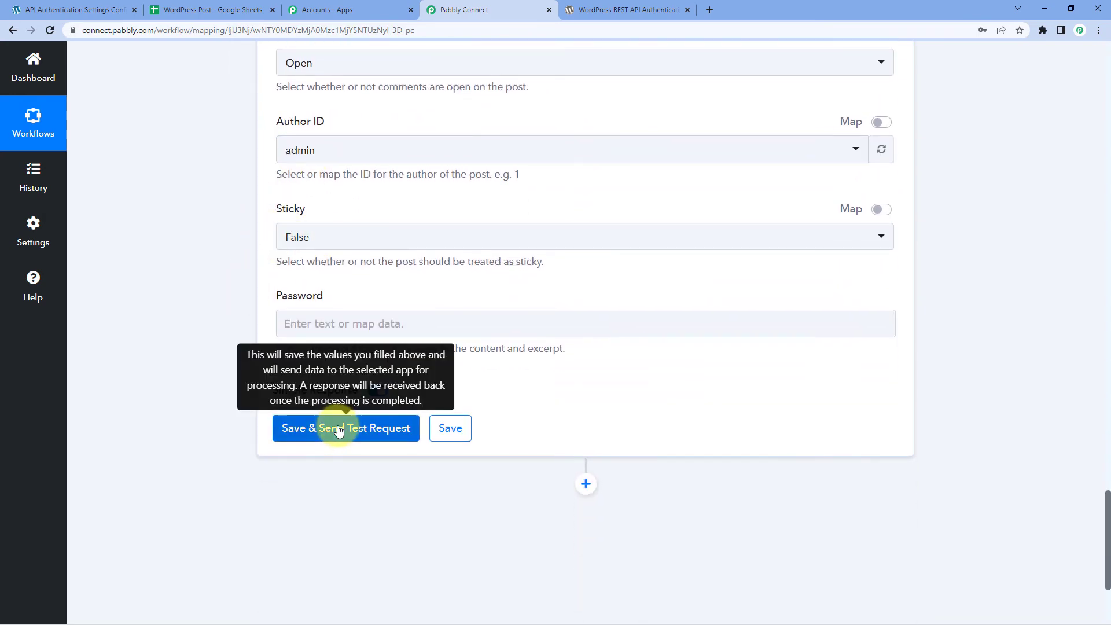
left_click(338, 428)
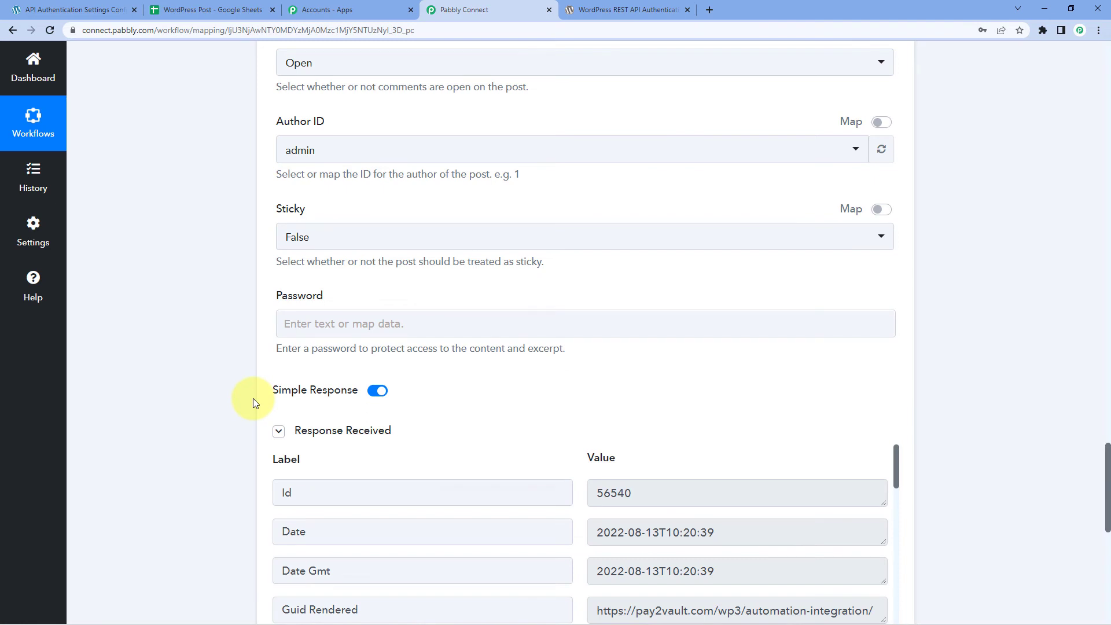
- Review the response received for the test request, along with the post title and content mapped in the WordPress action
scroll(249, 412, "down", 3)
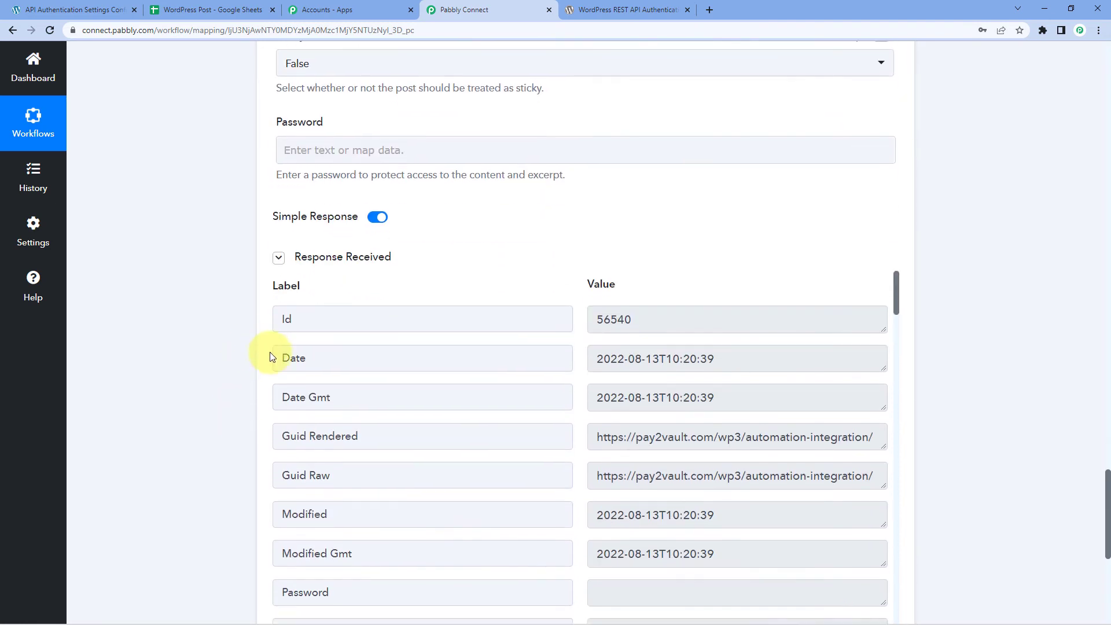
scroll(441, 287, "down", 1)
scroll(484, 228, "down", 2)
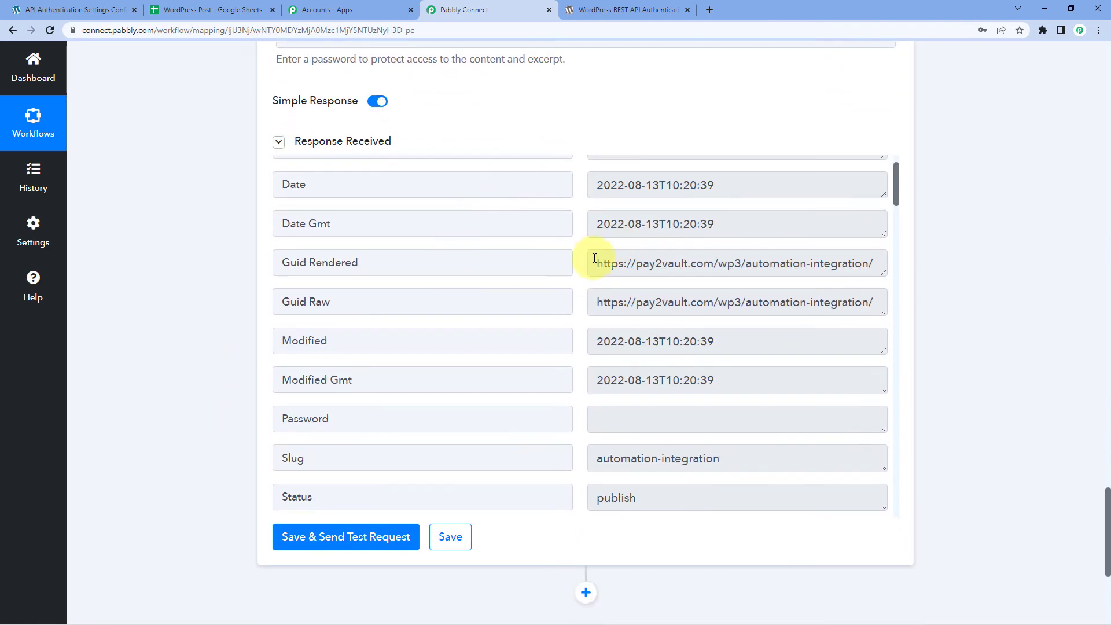
scroll(588, 274, "down", 1)
scroll(589, 273, "up", 4)
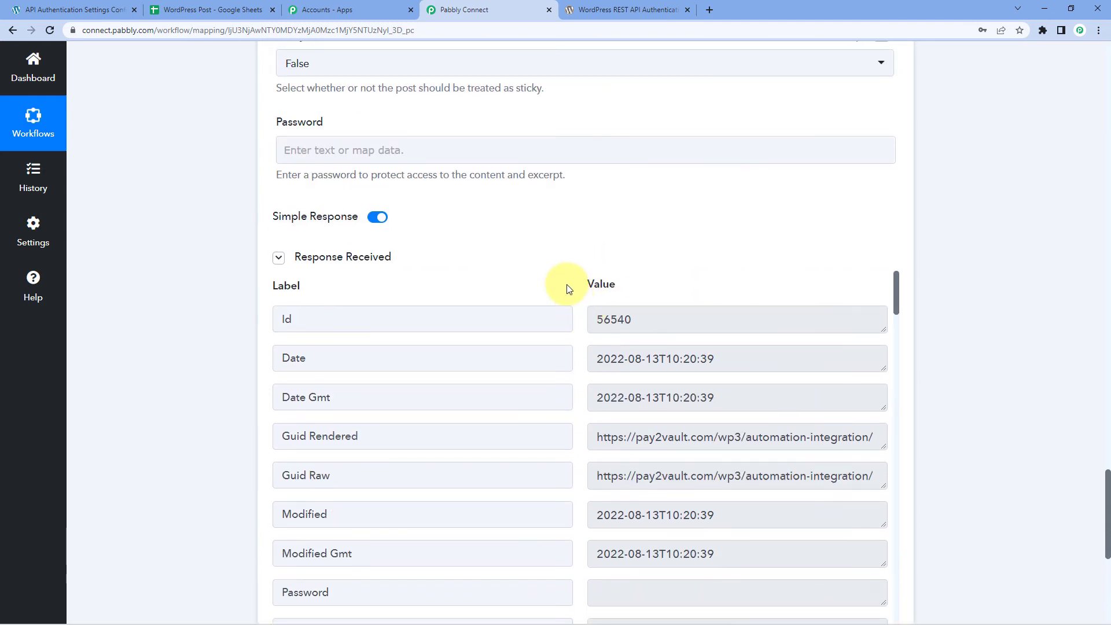
scroll(578, 308, "up", 8)
scroll(444, 346, "up", 13)
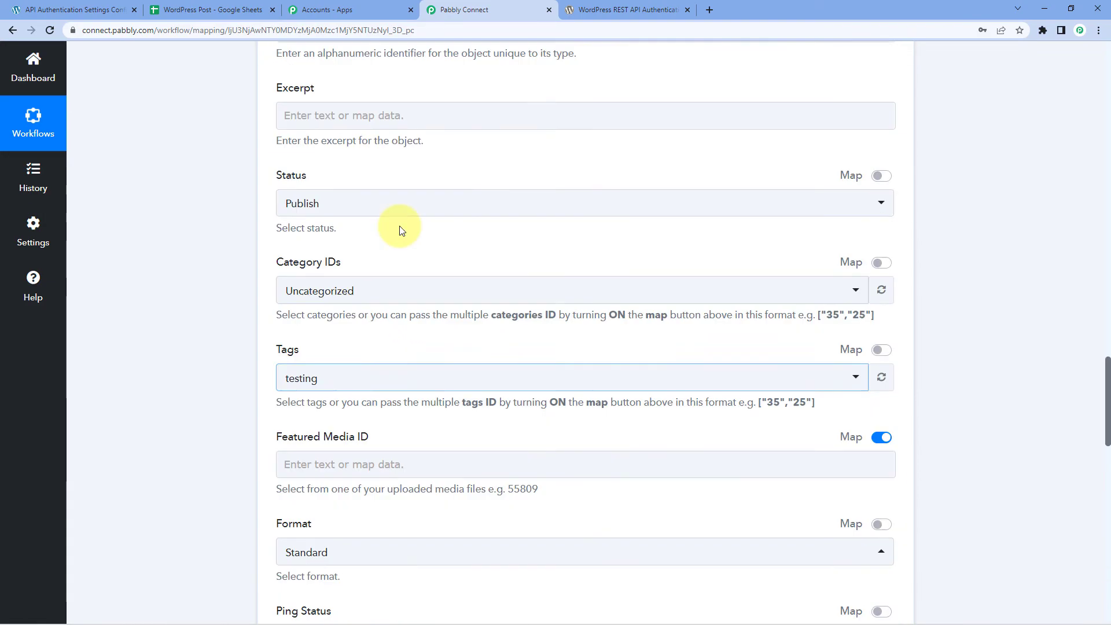
left_click(63, 6)
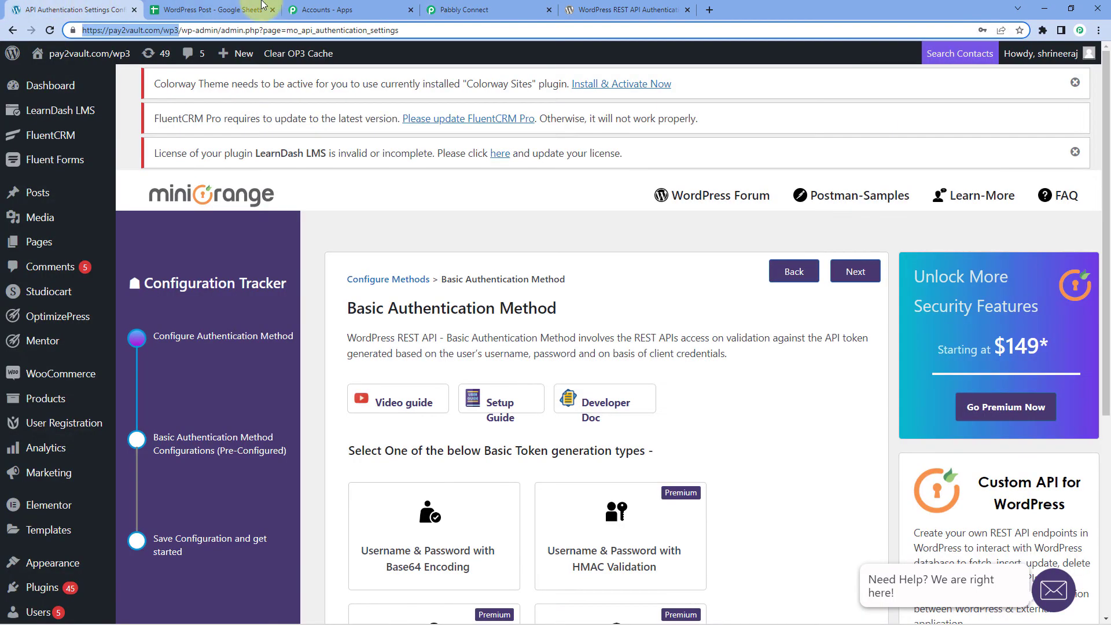
left_click(249, 10)
left_click(533, 5)
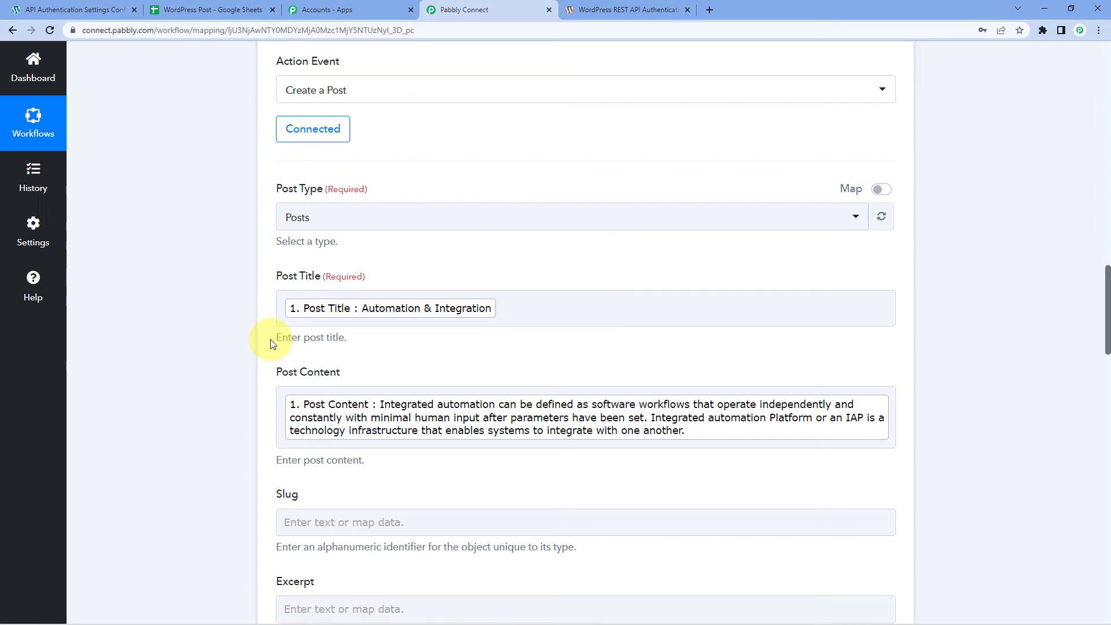
- Switch to the WordPress dashboard, list all posts and view the Automation & Integration post in a new browser tab
left_click(44, 9)
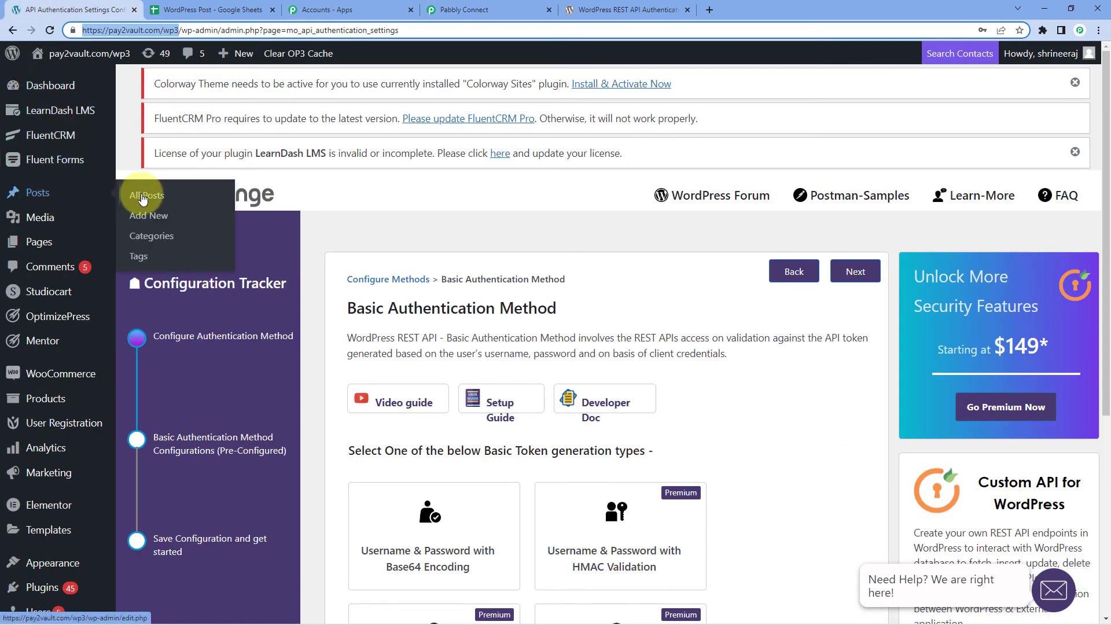
left_click(145, 197)
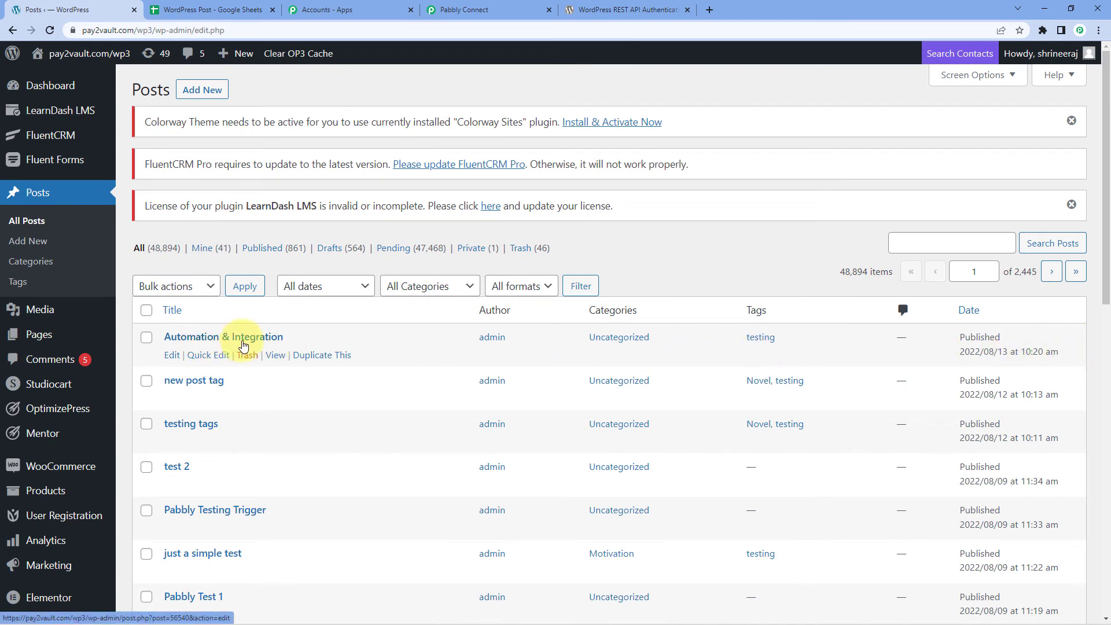
right_click(273, 360)
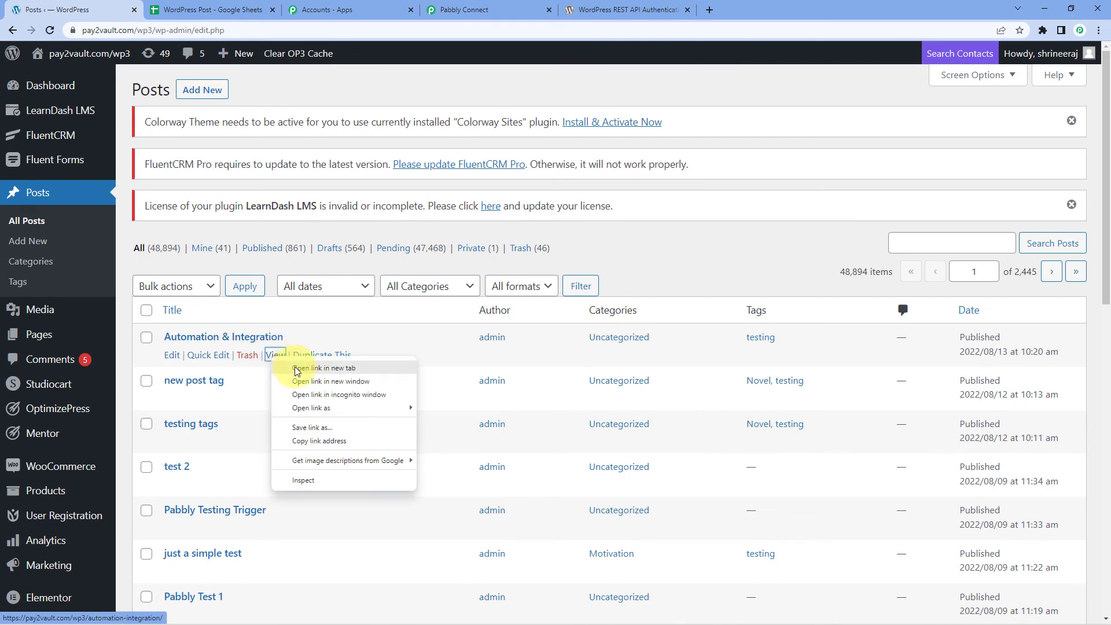
left_click(278, 366)
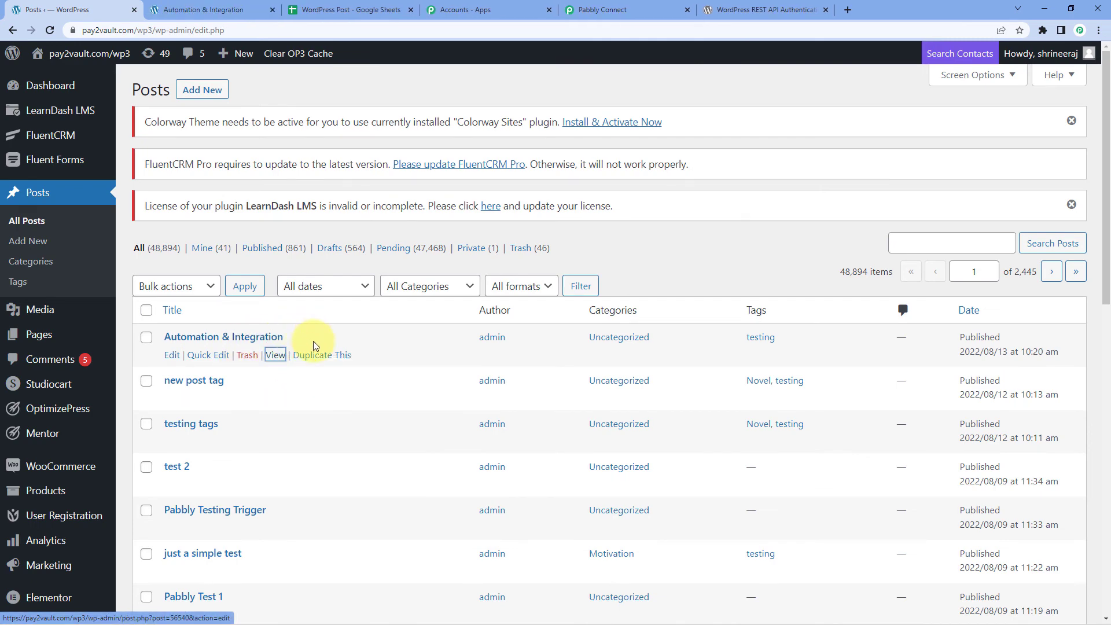
left_click(199, 10)
scroll(237, 269, "down", 1)
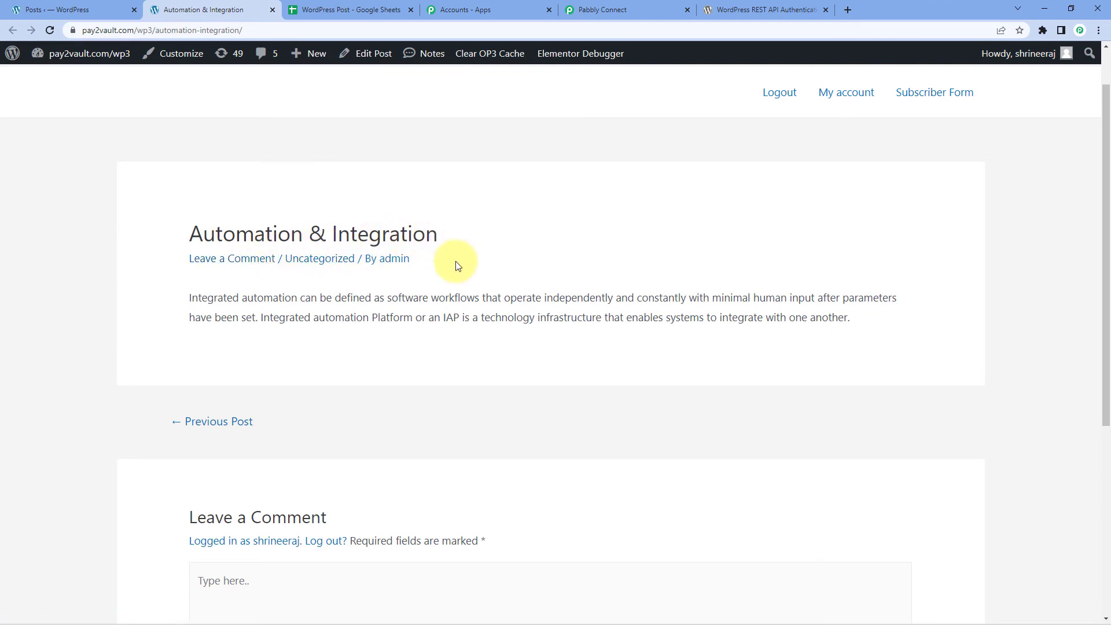
- Compare the published post's title and content with row 2 of the WordPress Post sheet
left_click(351, 10)
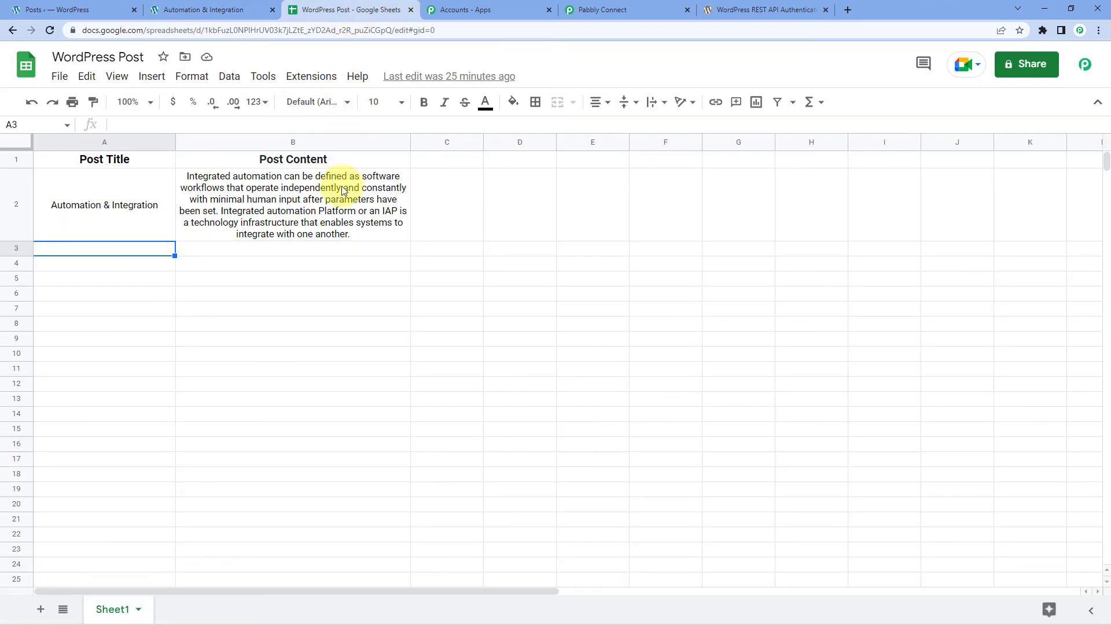
left_click(127, 201)
left_click(262, 185)
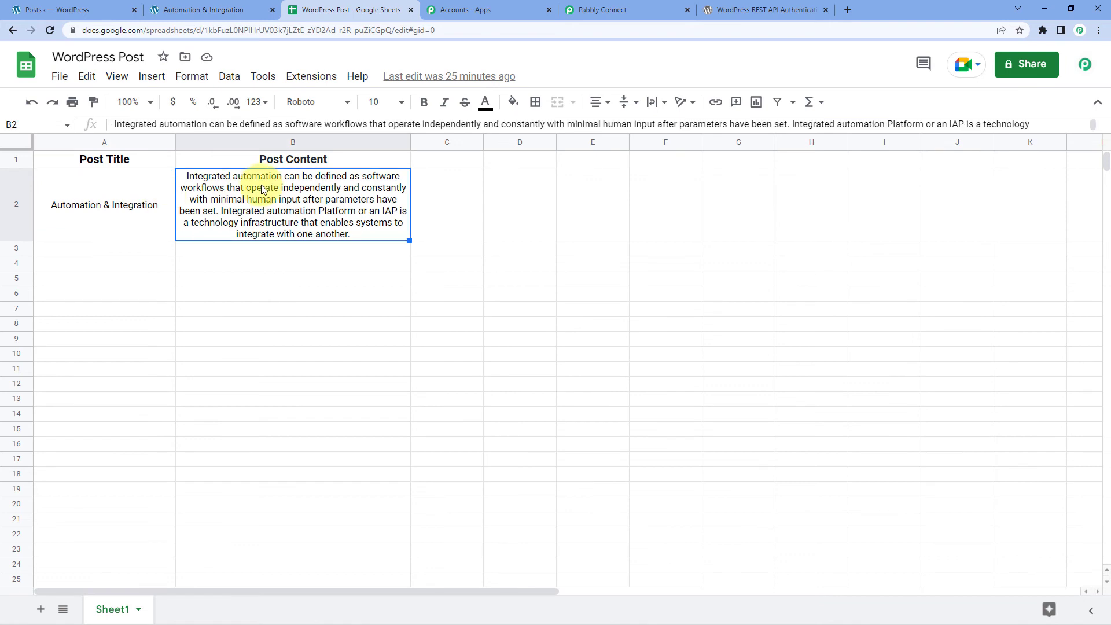
left_click(253, 6)
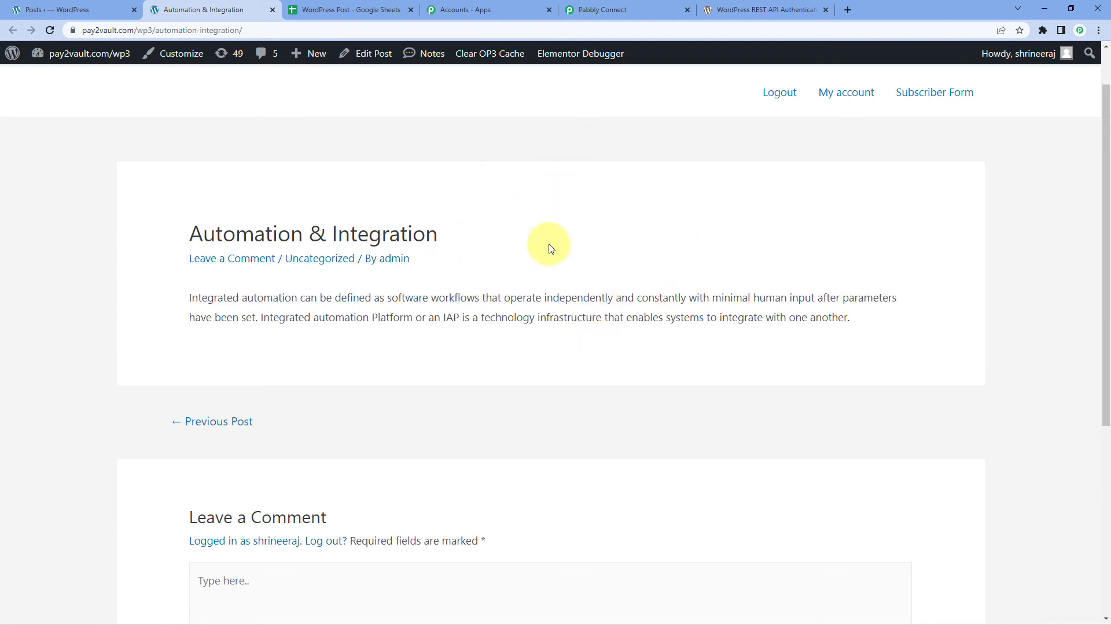
- Switch to the WordPress Post sheet and enter "Email marketing" as the post title in cell A3
left_click(348, 9)
left_click(79, 252)
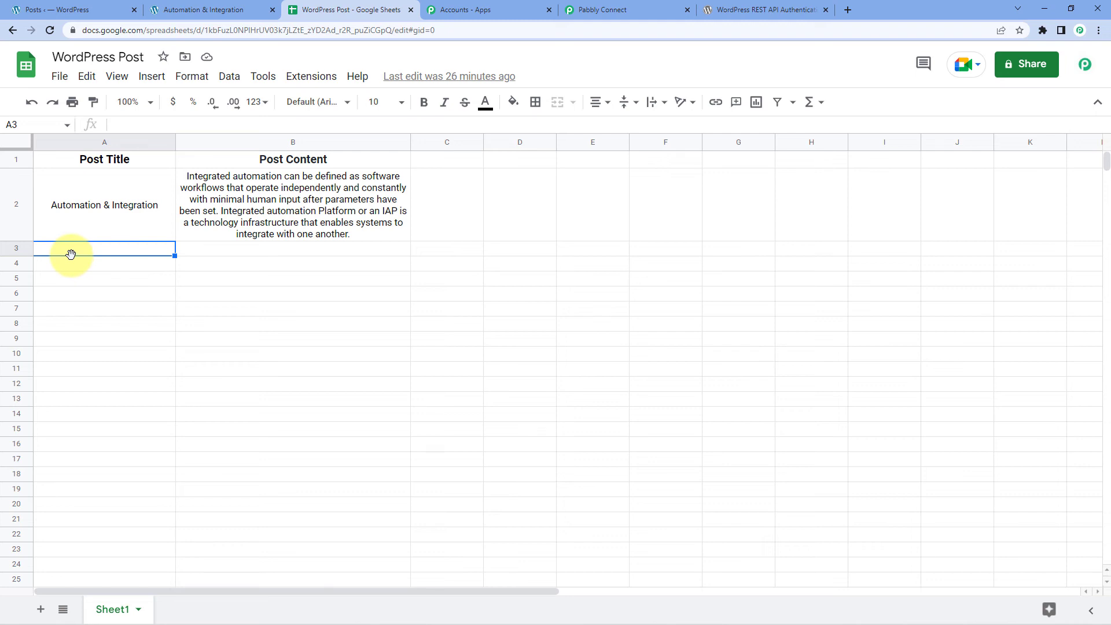
type("Email ")
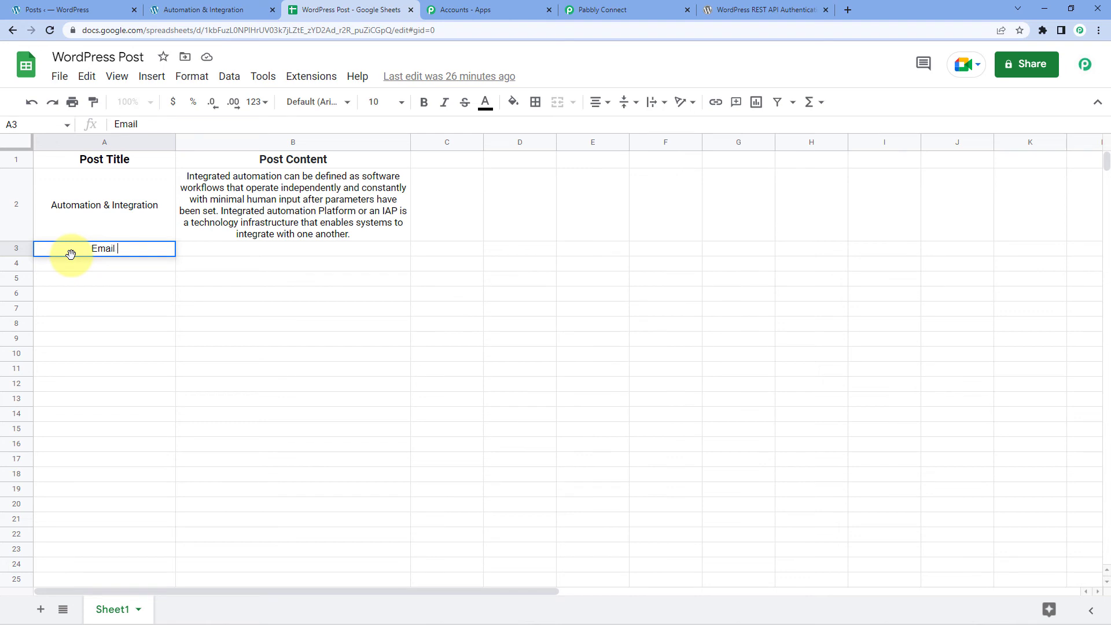
type("marketing")
key("Tab")
- Capitalize the second word of the title in cell A3 so it reads "Email Marketing"
double_click(70, 254)
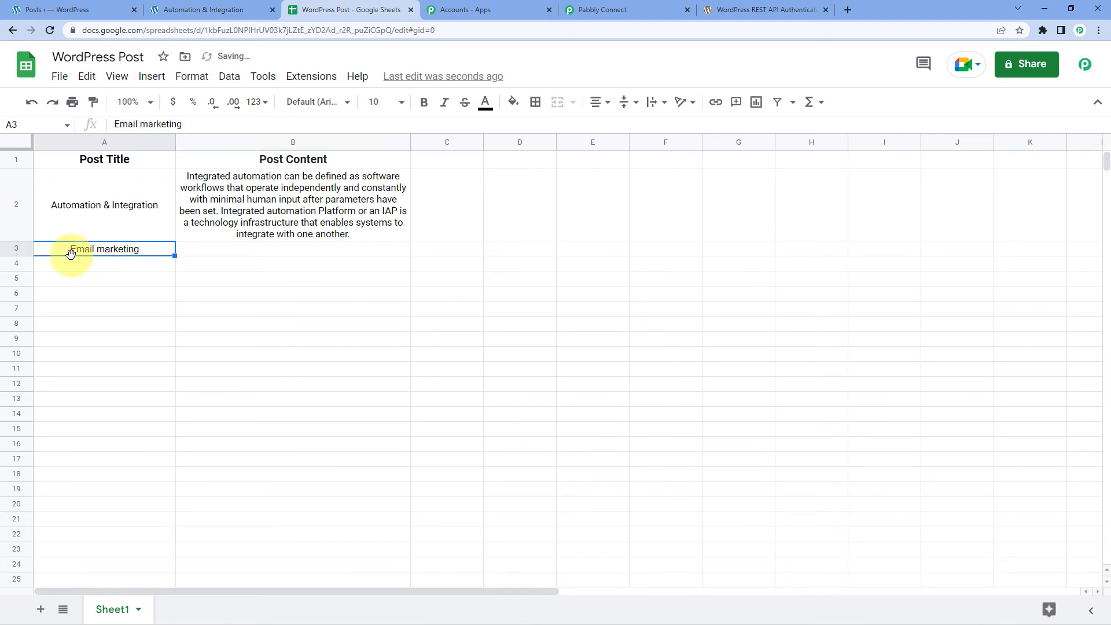
key("Left")
key("Left")
key("Left")
key("Left")
key("Left")
key("Left")
key("Left")
key("Left")
key("BackSpace")
type("M")
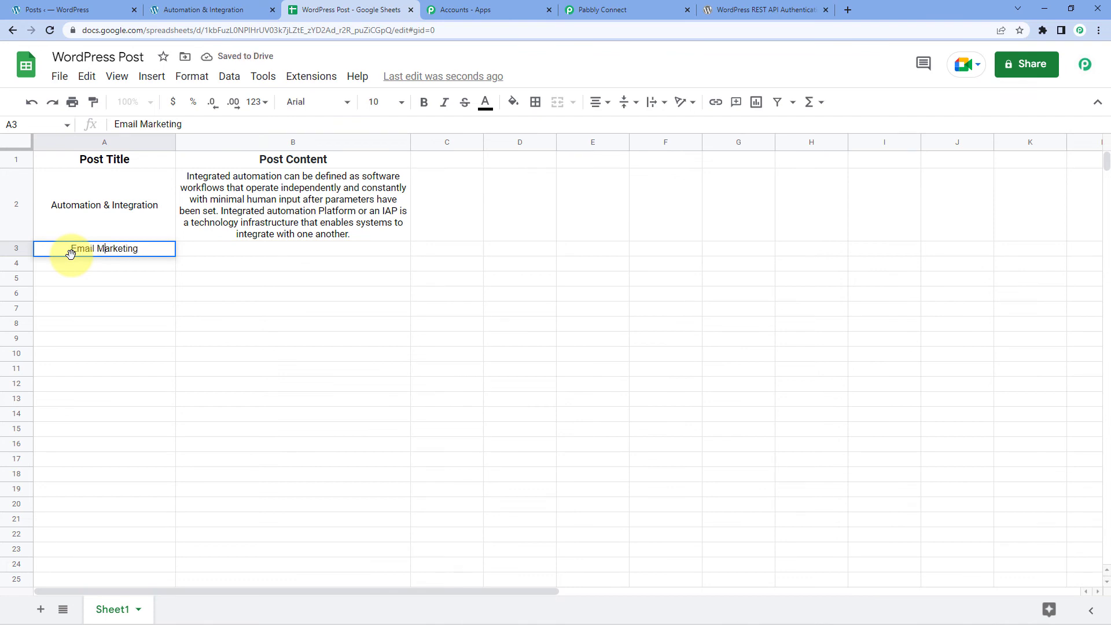
key("Tab")
- Paste the copied paragraph about email marketing into cell B3 as the post content
double_click(208, 257)
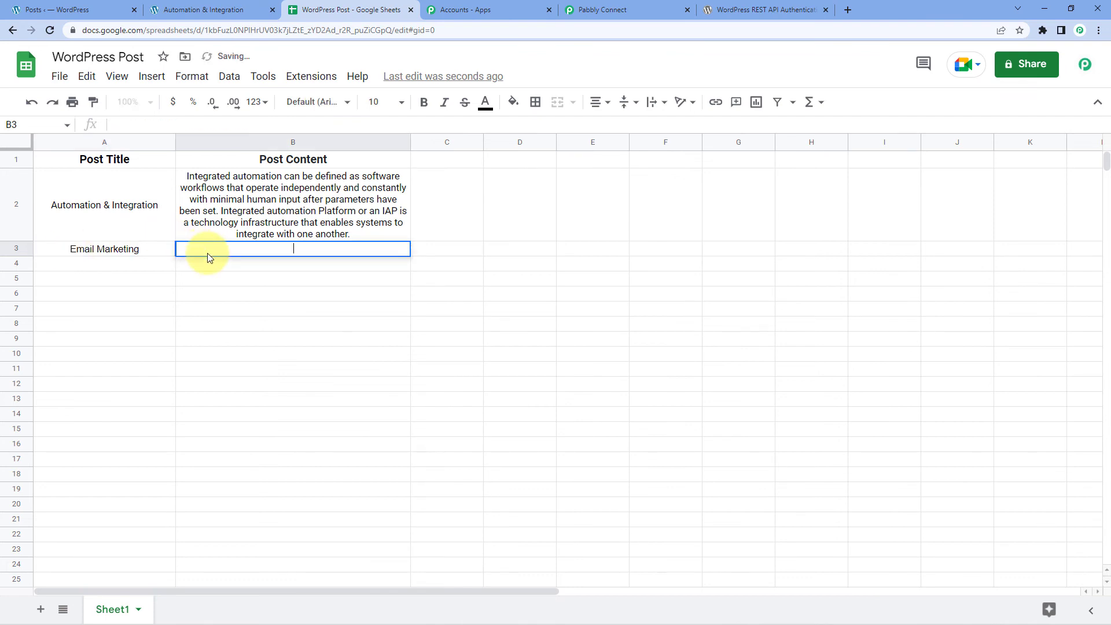
right_click(208, 257)
left_click(236, 346)
left_click(355, 280)
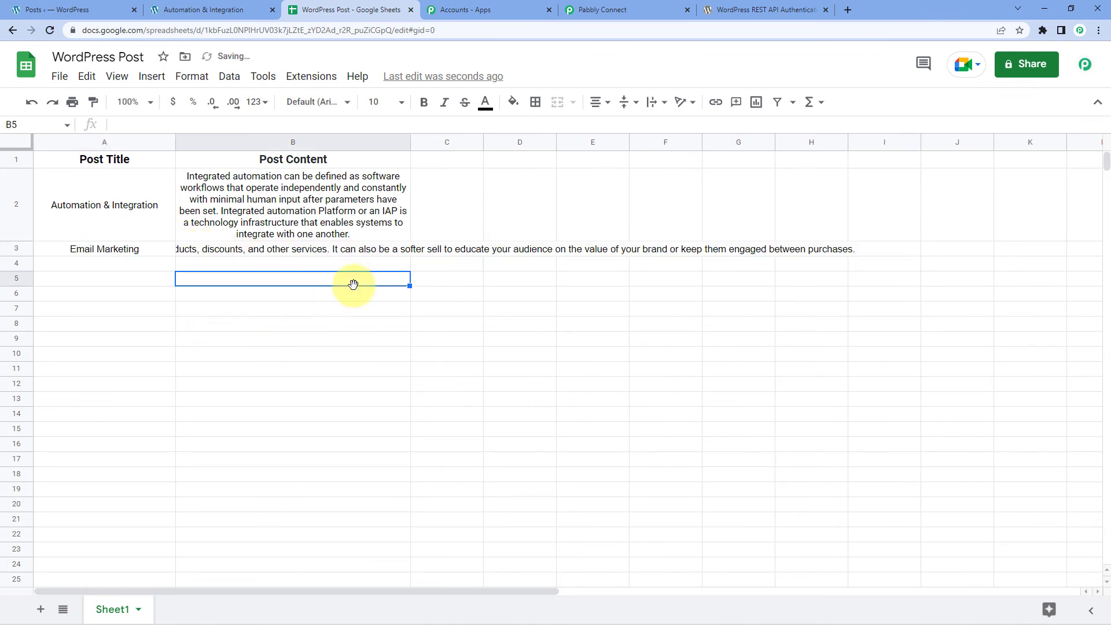
- Wrap the text in all cells of the sheet and check the new title and content in row 3
left_click(18, 142)
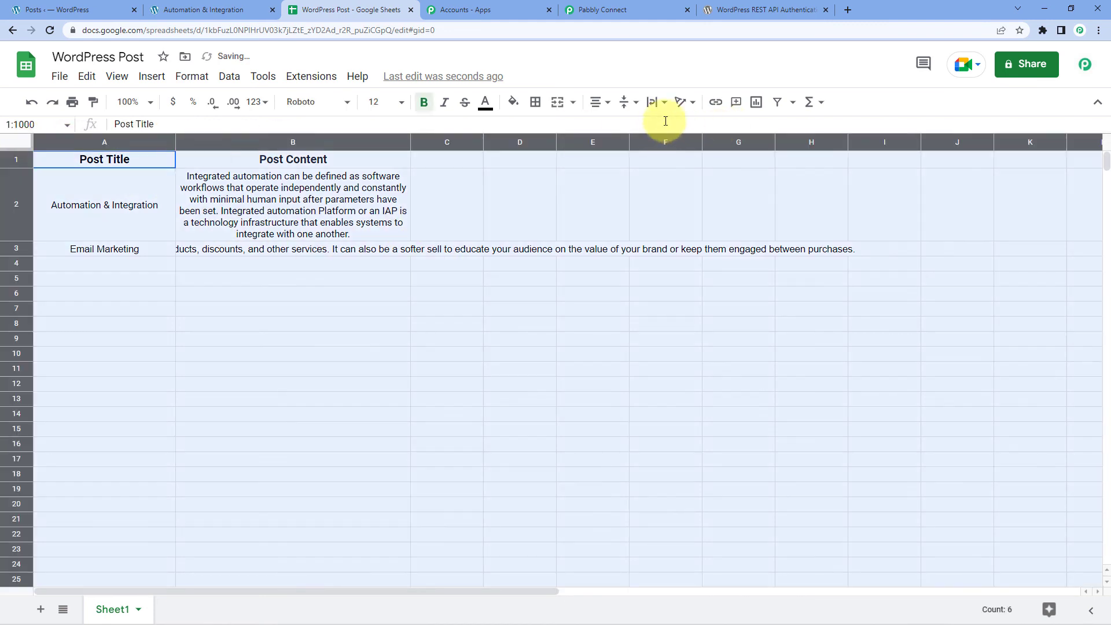
left_click(657, 103)
left_click(670, 126)
left_click(448, 254)
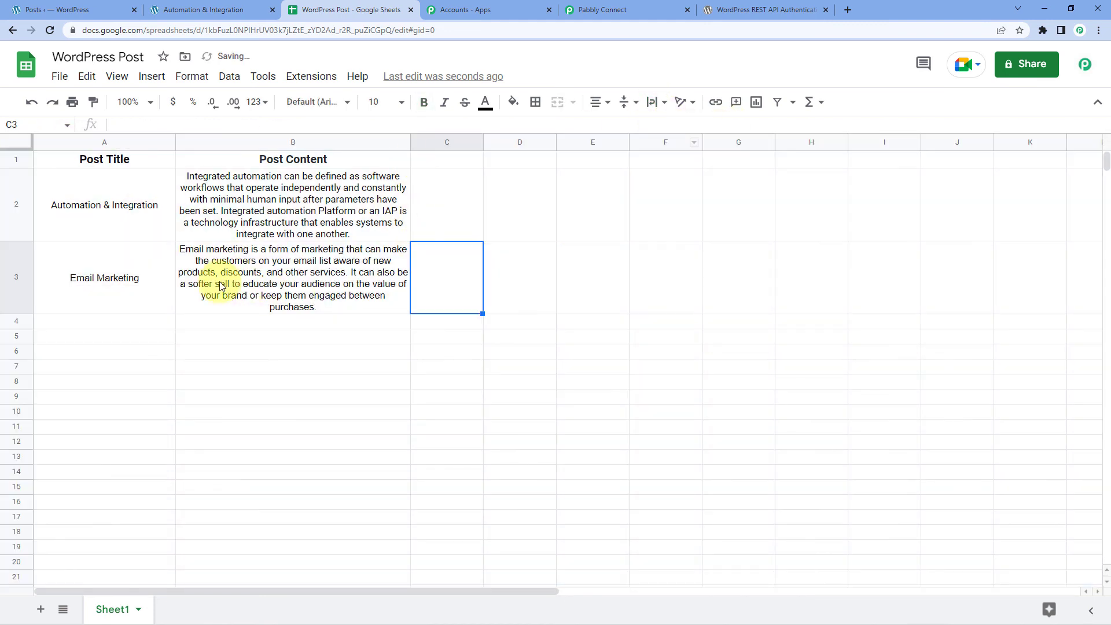
left_click(81, 286)
left_click(371, 267)
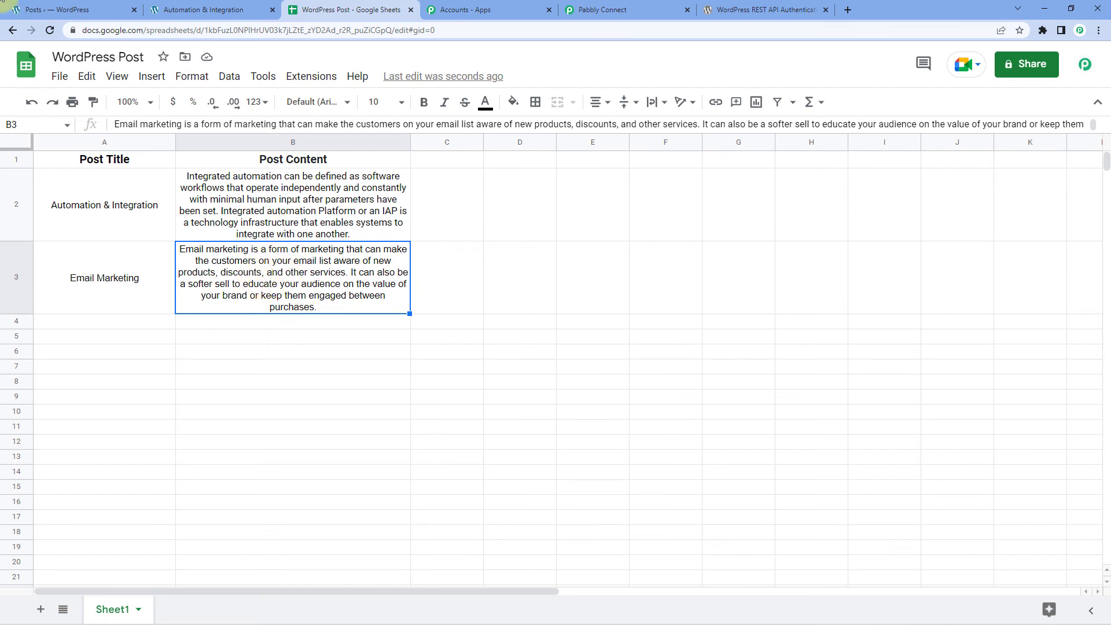
- Refresh the WordPress posts list and open the published Email Marketing post in a new browser tab
left_click(74, 7)
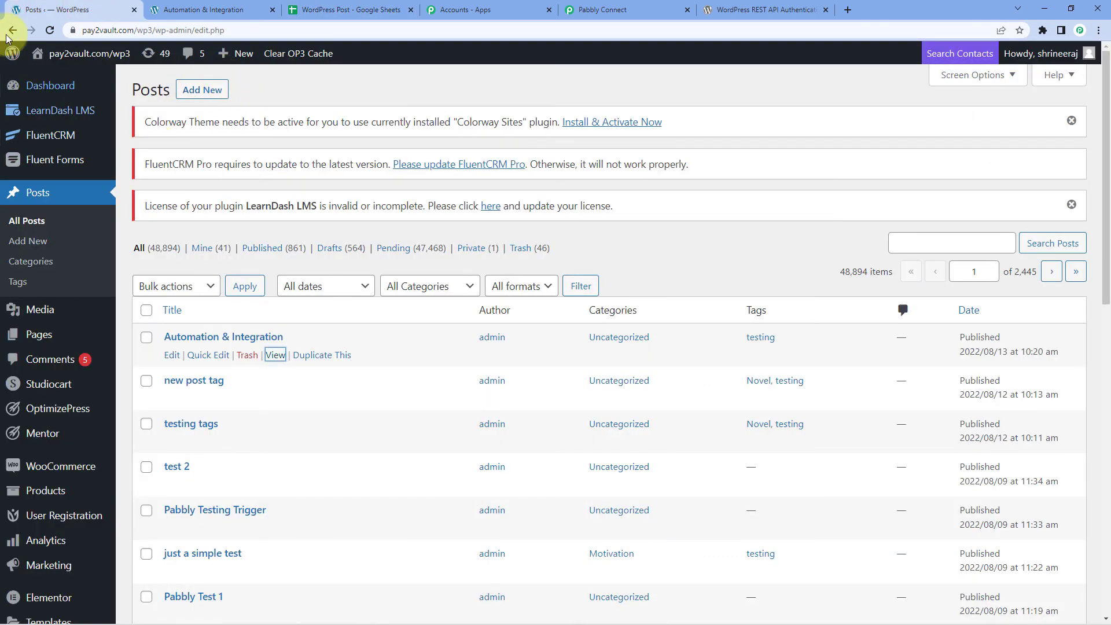
left_click(51, 31)
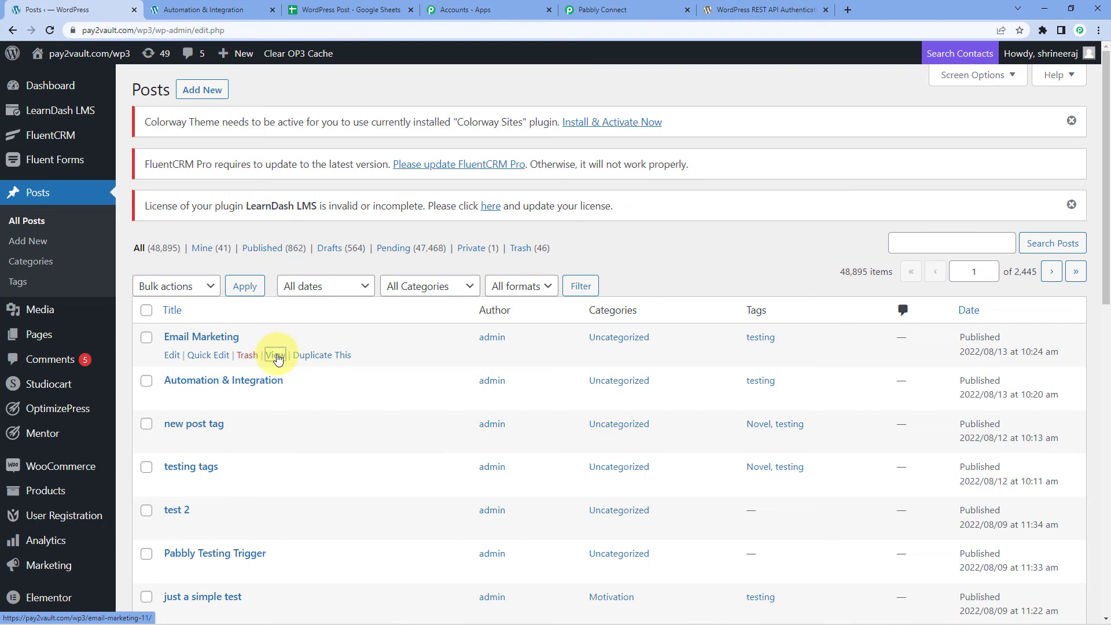
right_click(277, 359)
left_click(312, 365)
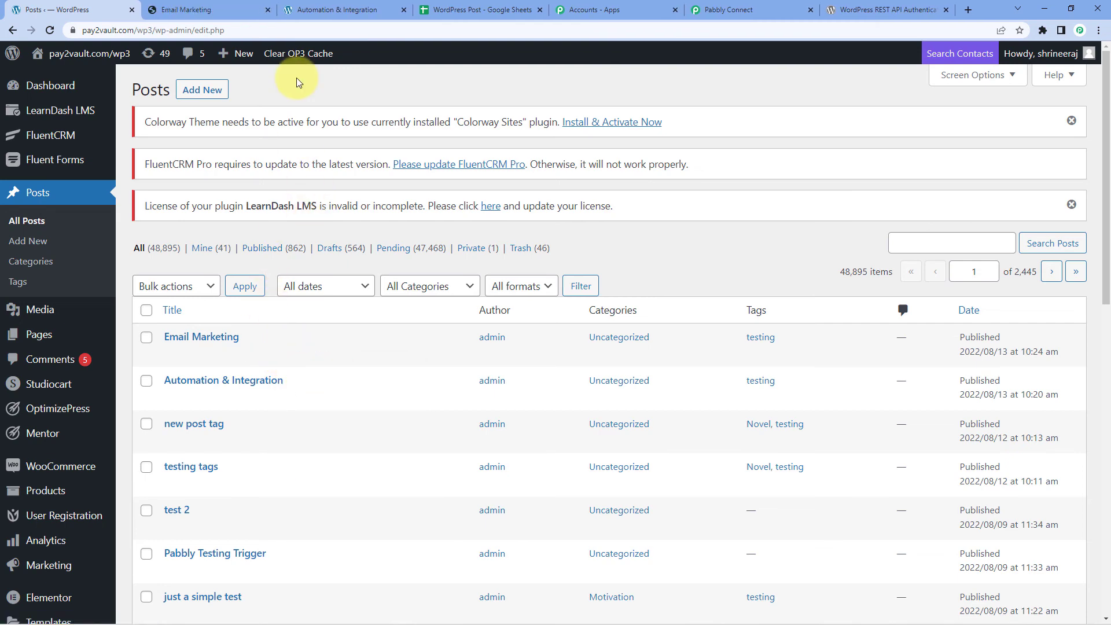
left_click(196, 10)
scroll(216, 300, "down", 1)
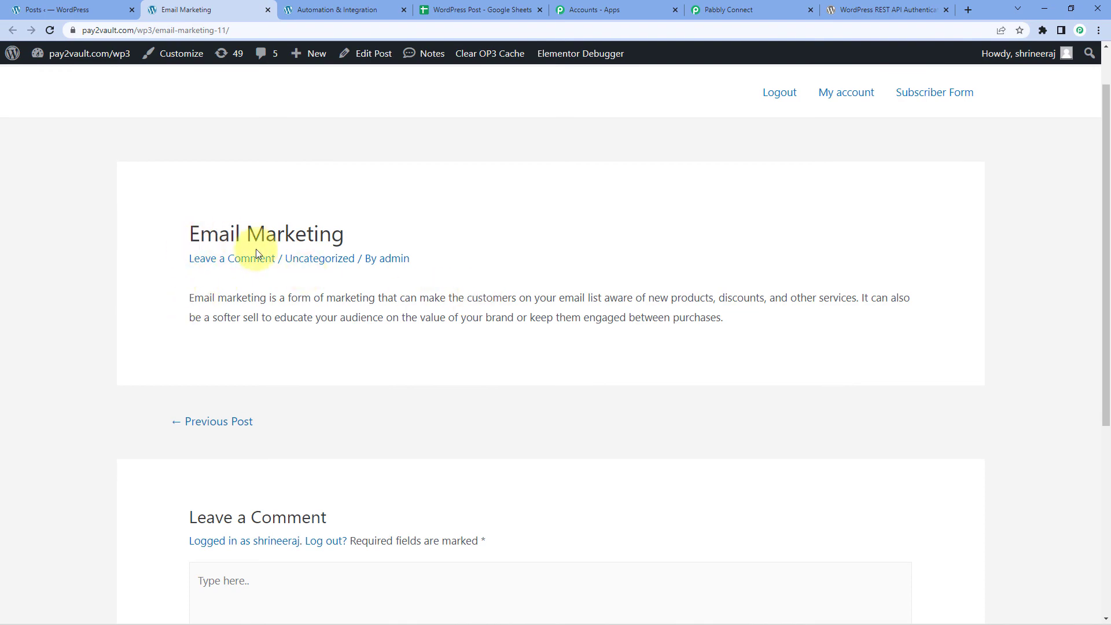
- Compare the Email Marketing post's title and content with the values in row 3 of the WordPress Post sheet
left_click(465, 7)
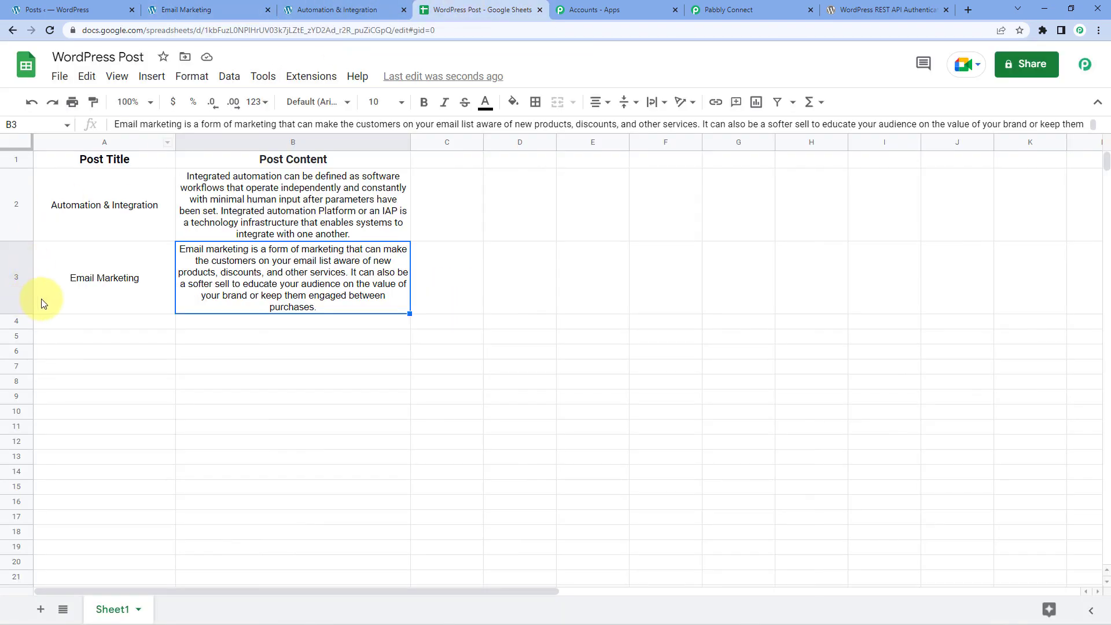
left_click(77, 285)
left_click(202, 5)
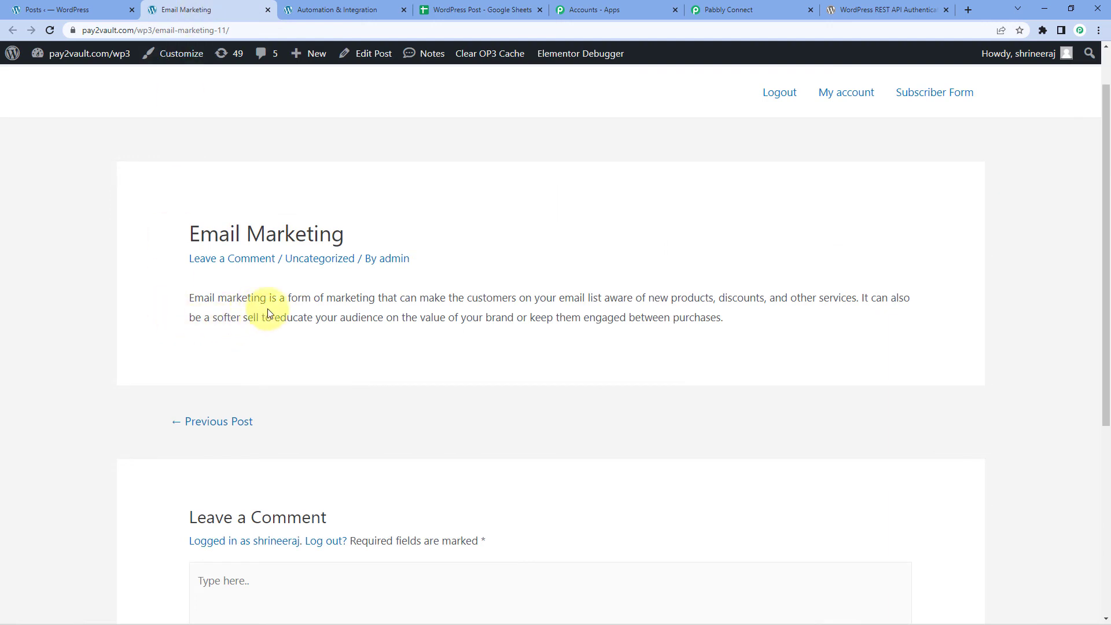
left_click(476, 10)
double_click(328, 303)
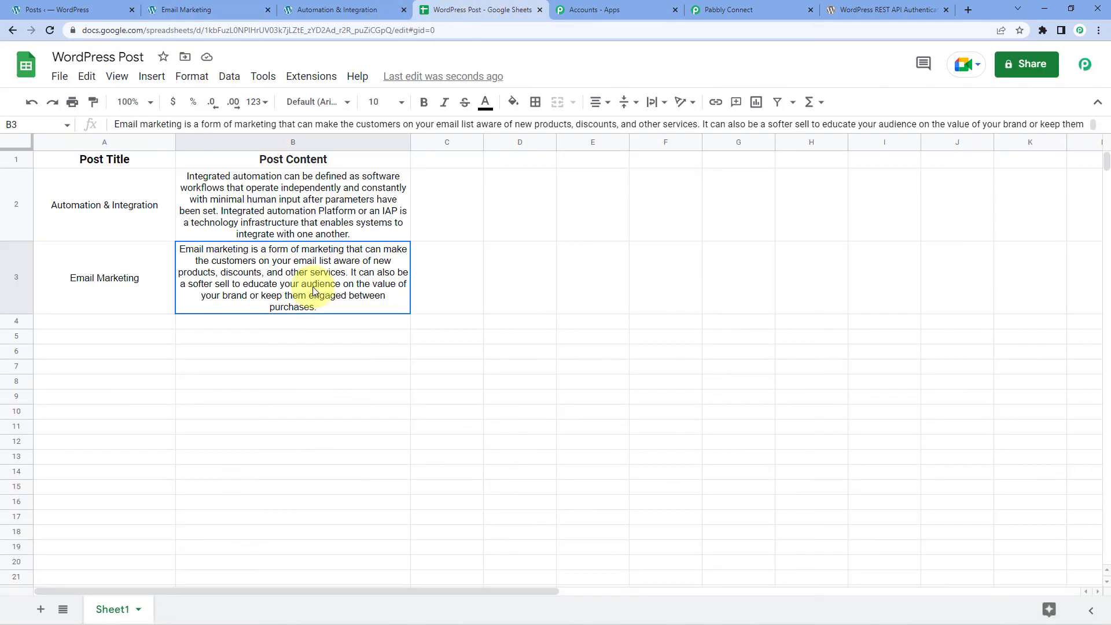
left_click(423, 348)
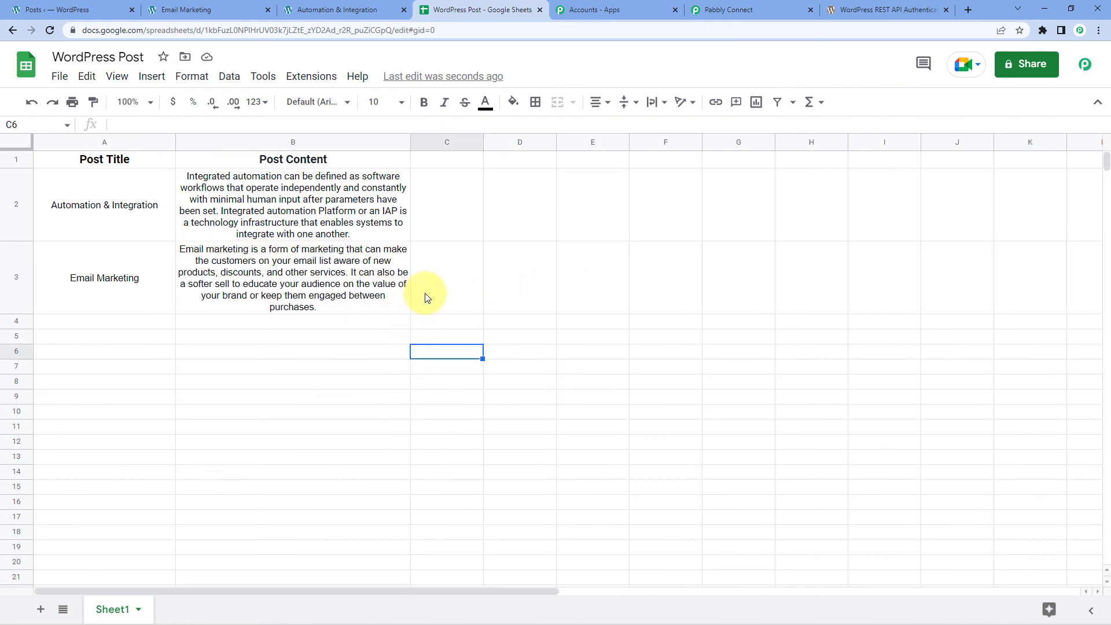
left_click(451, 298)
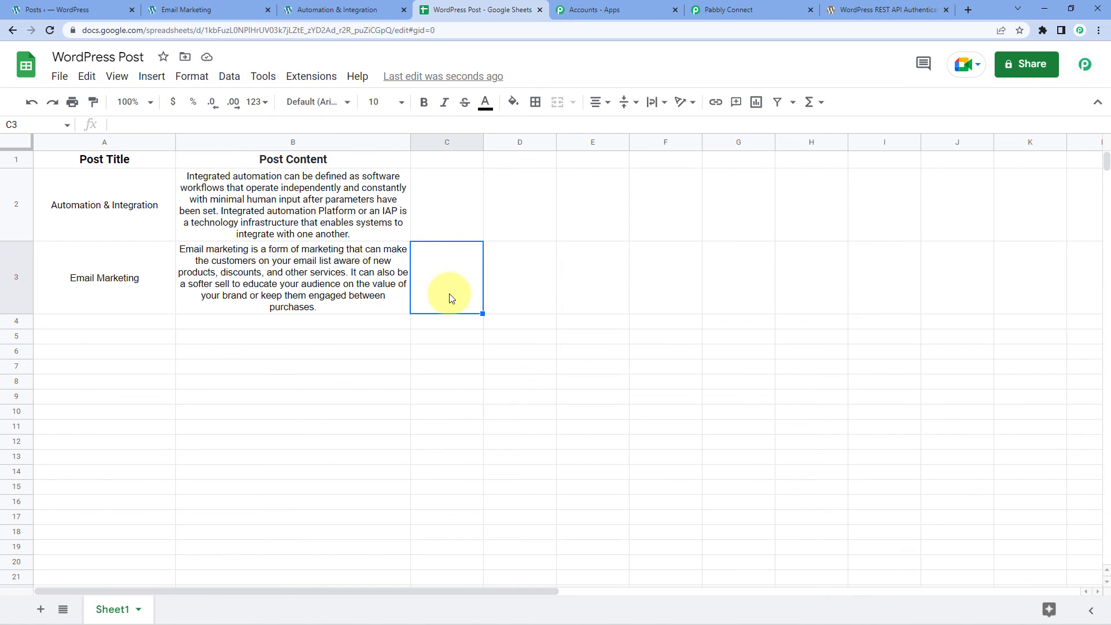
- Switch to the Google Sheets to WordPress workflow in Pabbly Connect and collapse its trigger and action steps
left_click(783, 9)
scroll(804, 289, "up", 5)
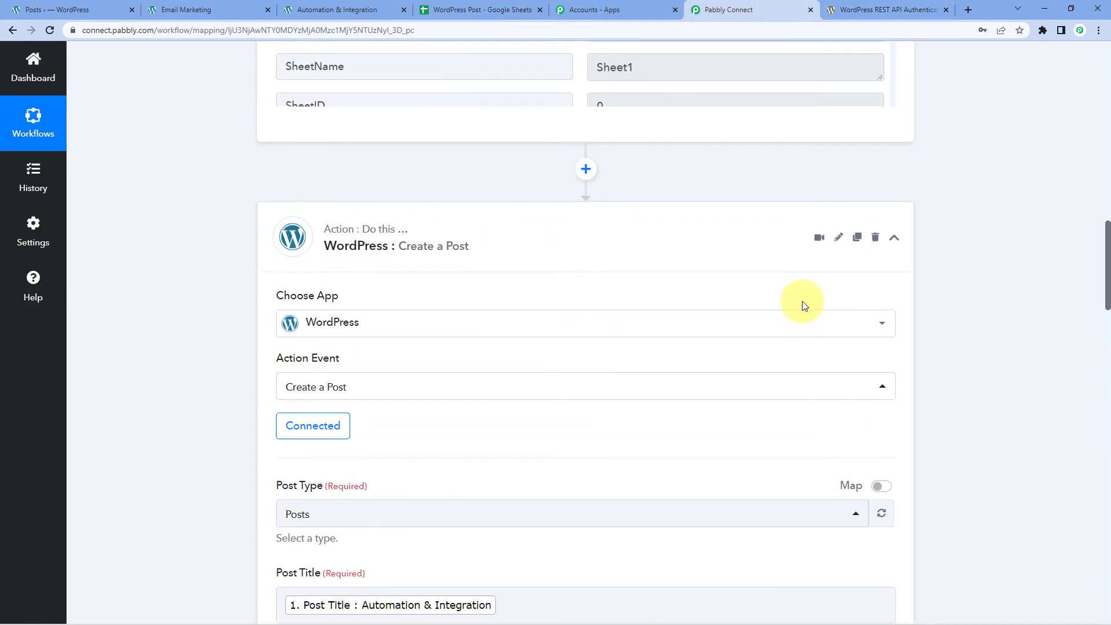
scroll(804, 305, "up", 5)
scroll(911, 375, "up", 15)
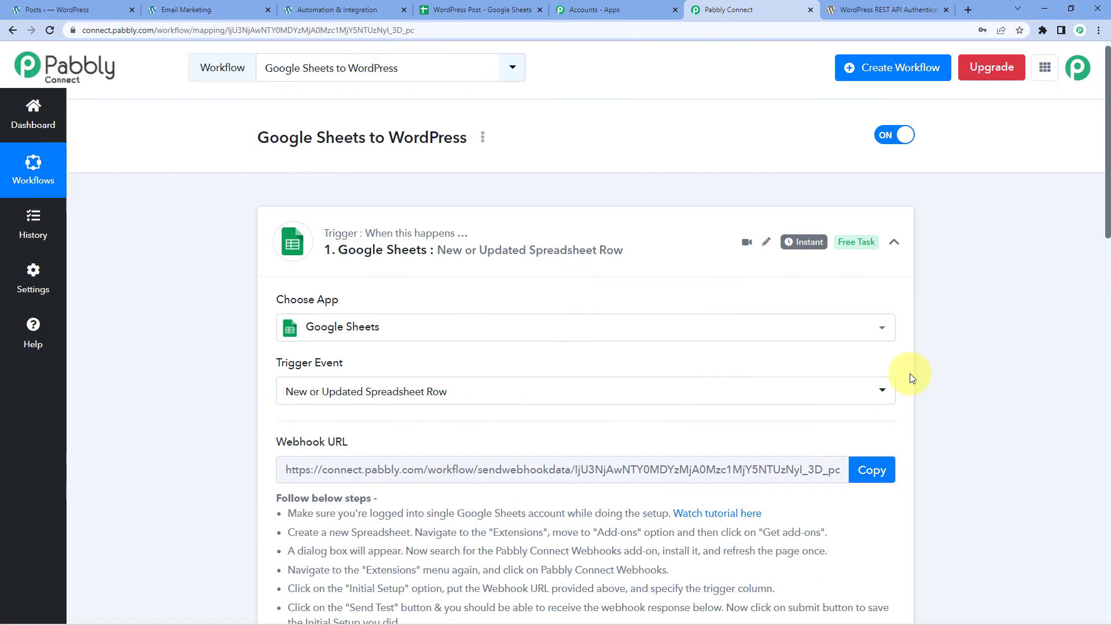
left_click(894, 242)
scroll(282, 310, "down", 1)
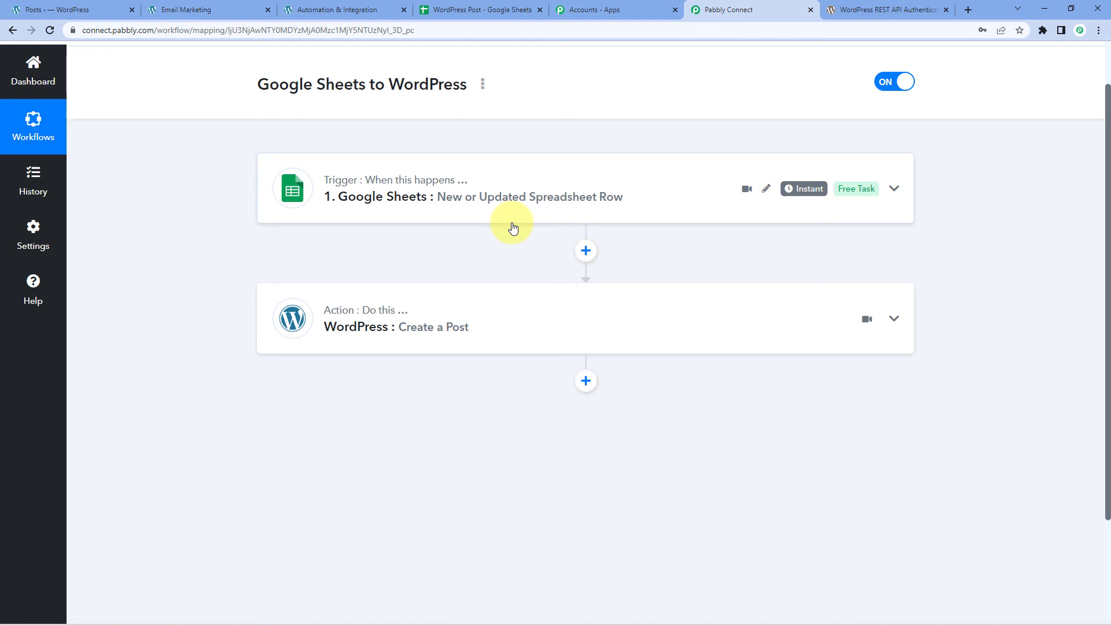
- Review the sheet's row 2 data, both published posts and the Google Sheets to WordPress workflow overview
left_click(492, 10)
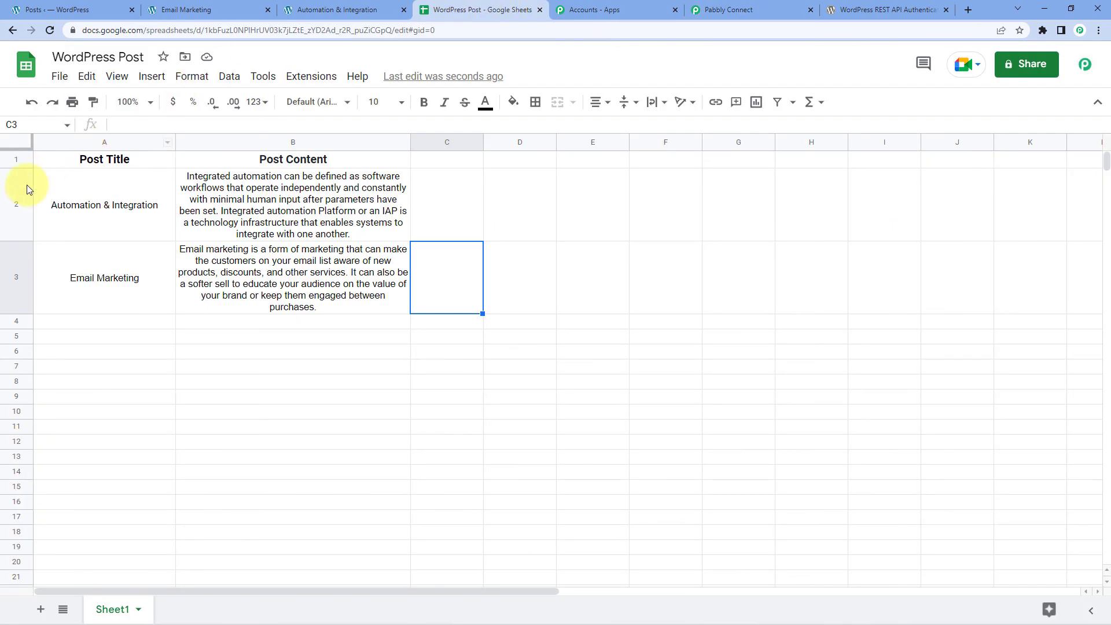
left_click_drag(53, 193, 293, 181)
left_click(725, 10)
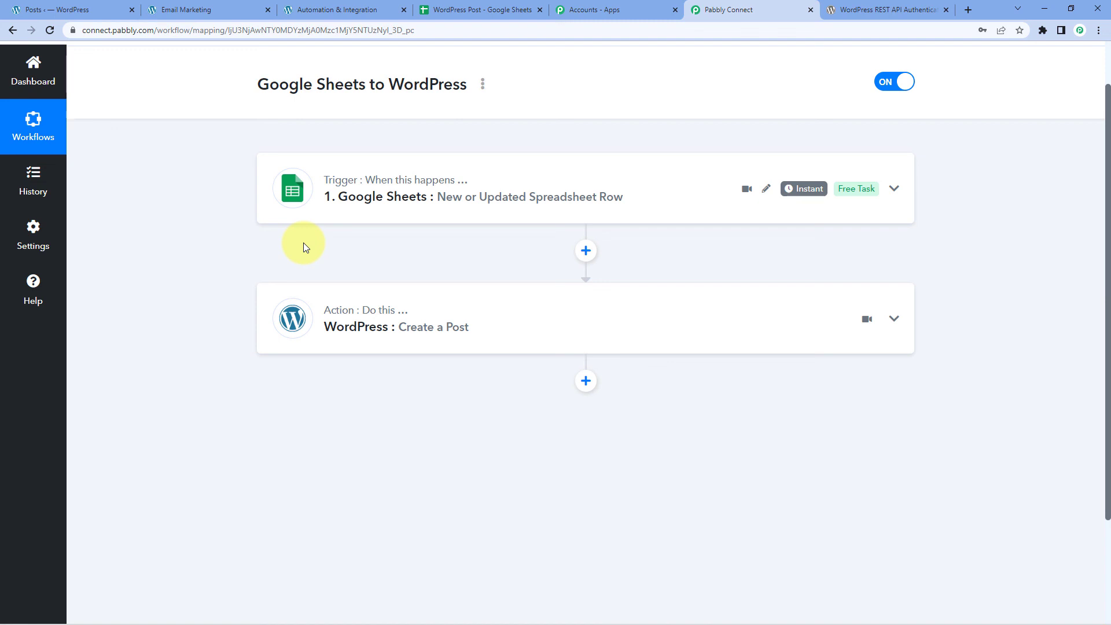
left_click(457, 9)
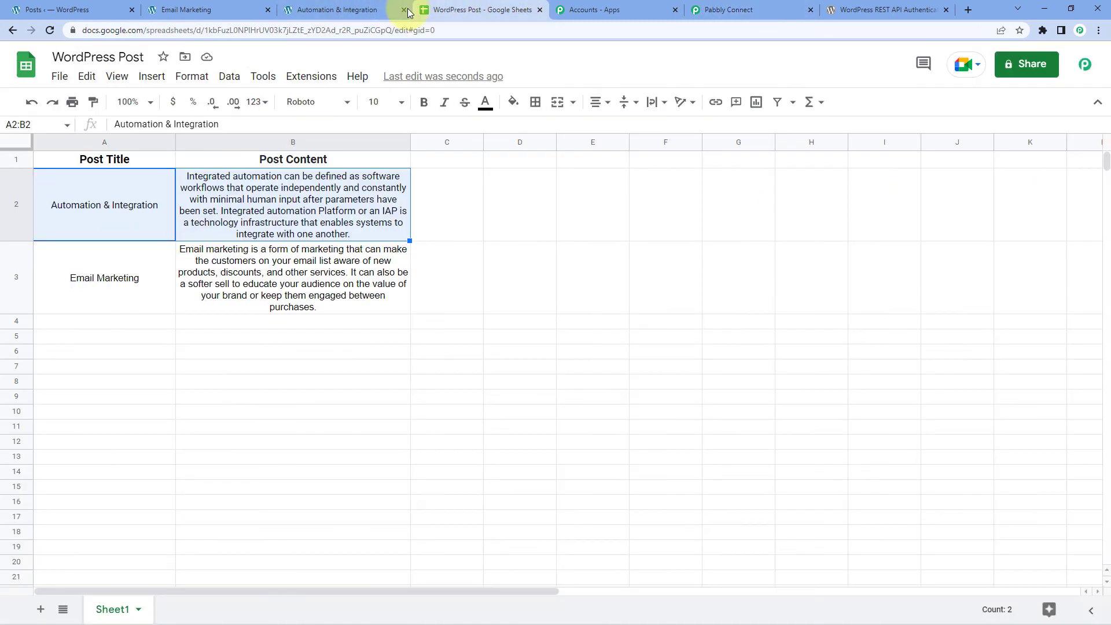
left_click(105, 321)
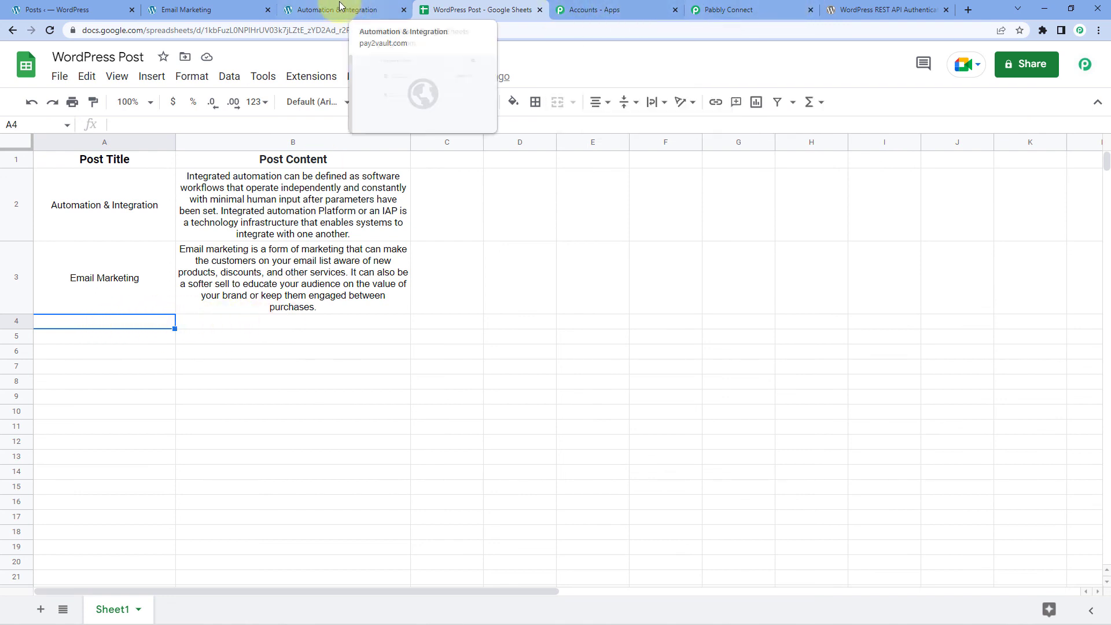
left_click(223, 8)
left_click(335, 7)
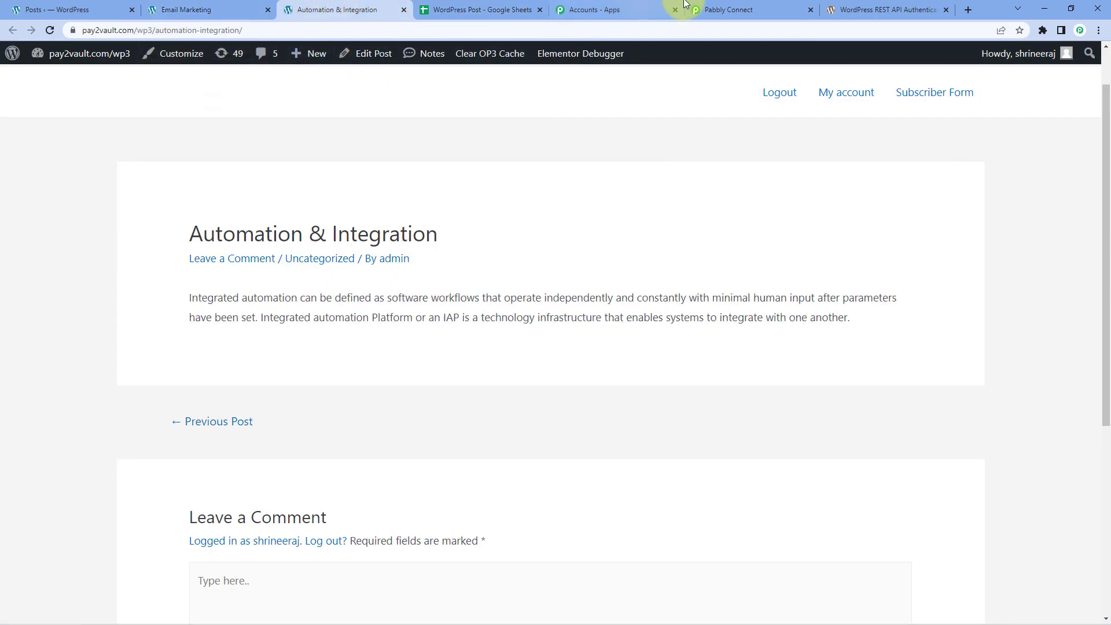
left_click(758, 7)
scroll(524, 220, "up", 1)
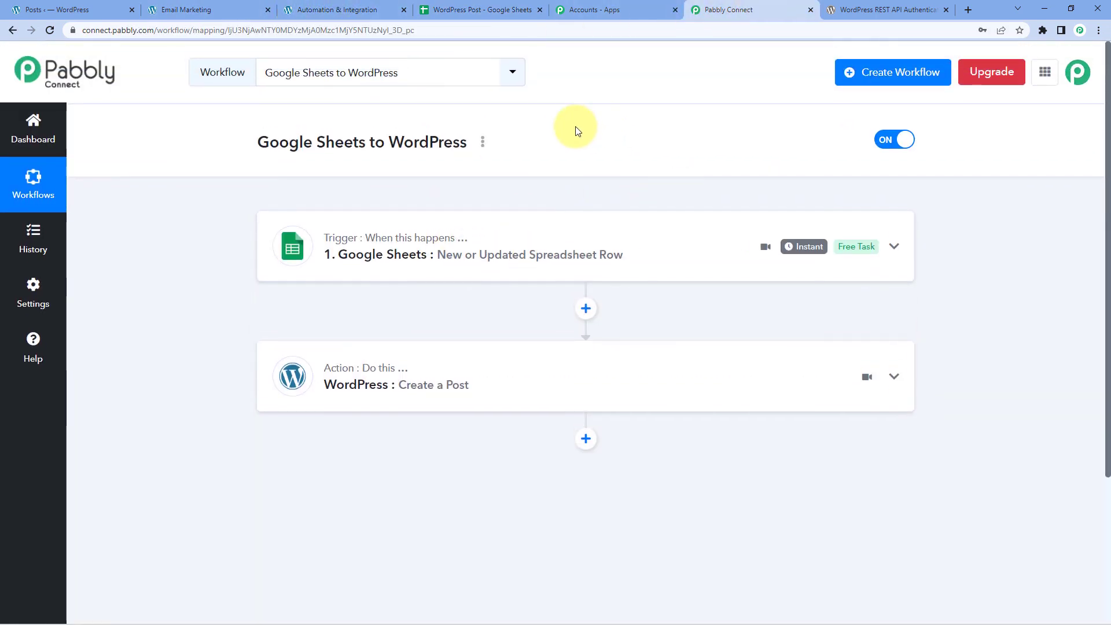